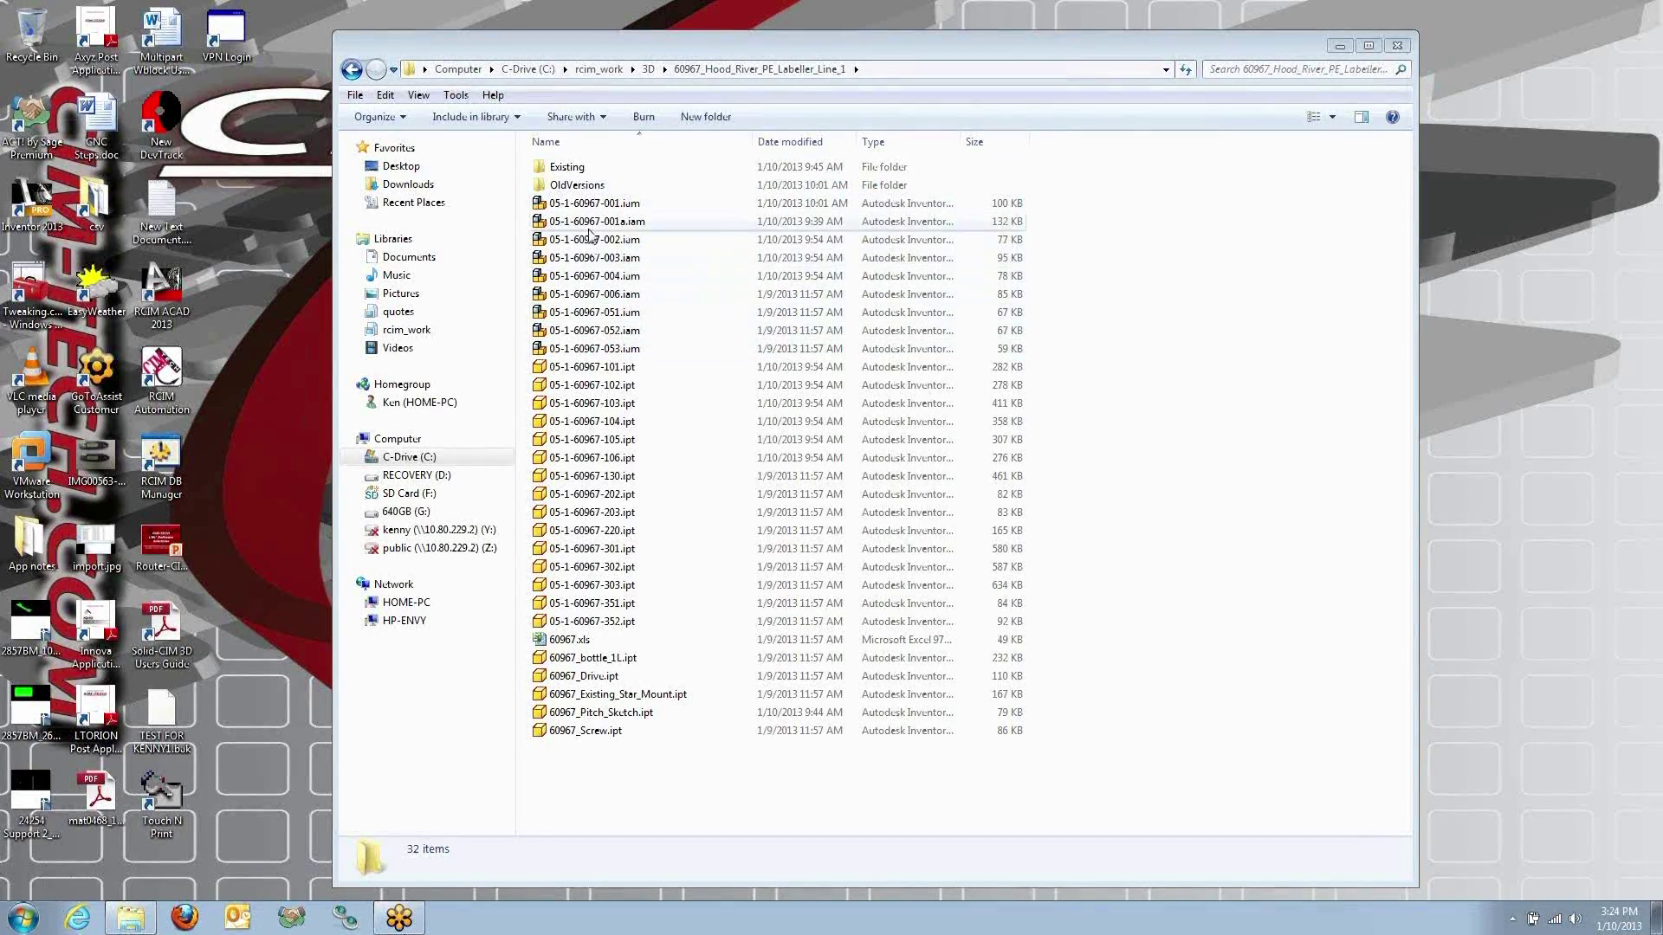
# Step: Open 05-1-60967-001.iam, skipping all unresolved part references and dismissing the warning
pyautogui.click(563, 206)
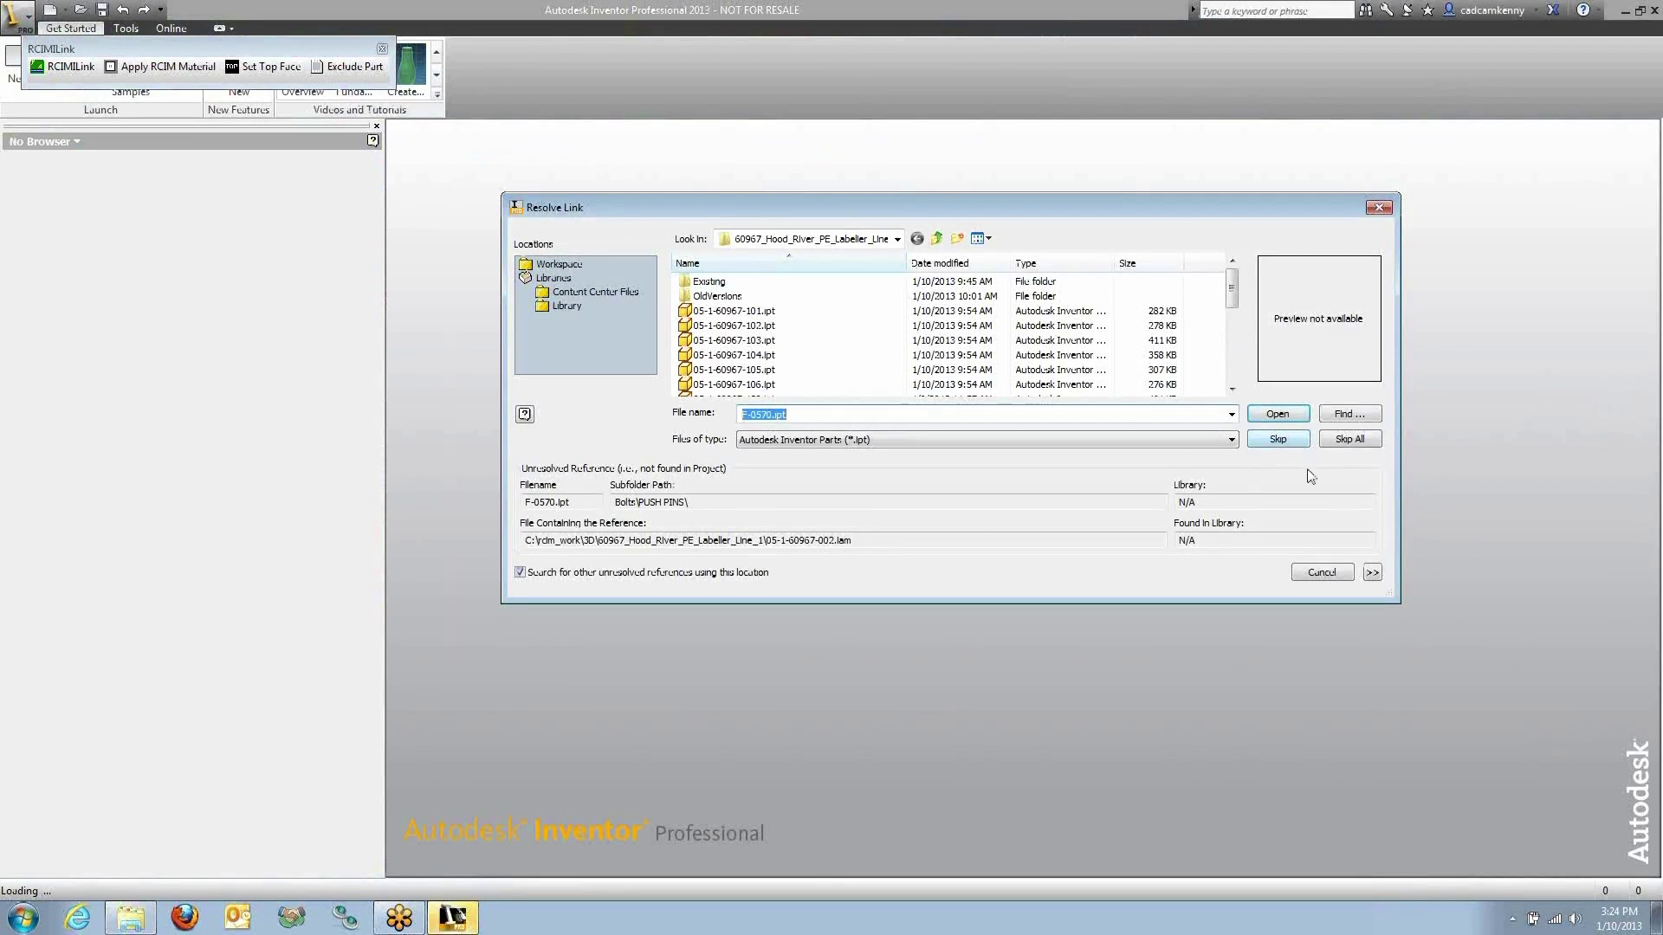
pyautogui.click(1350, 439)
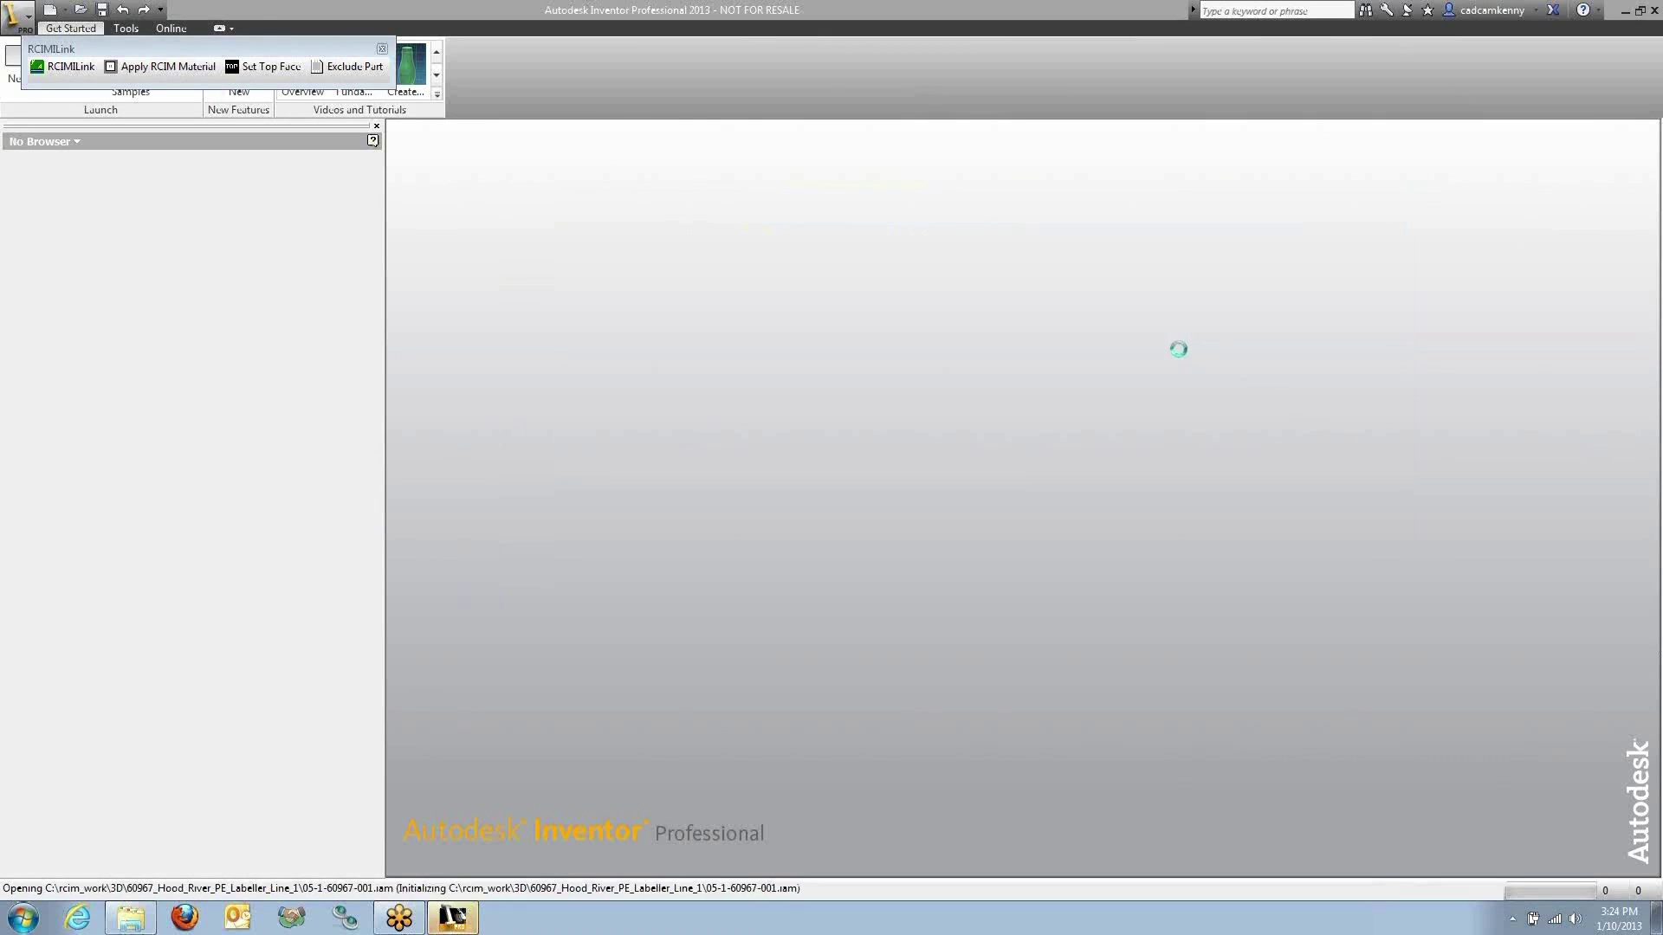
pyautogui.click(971, 510)
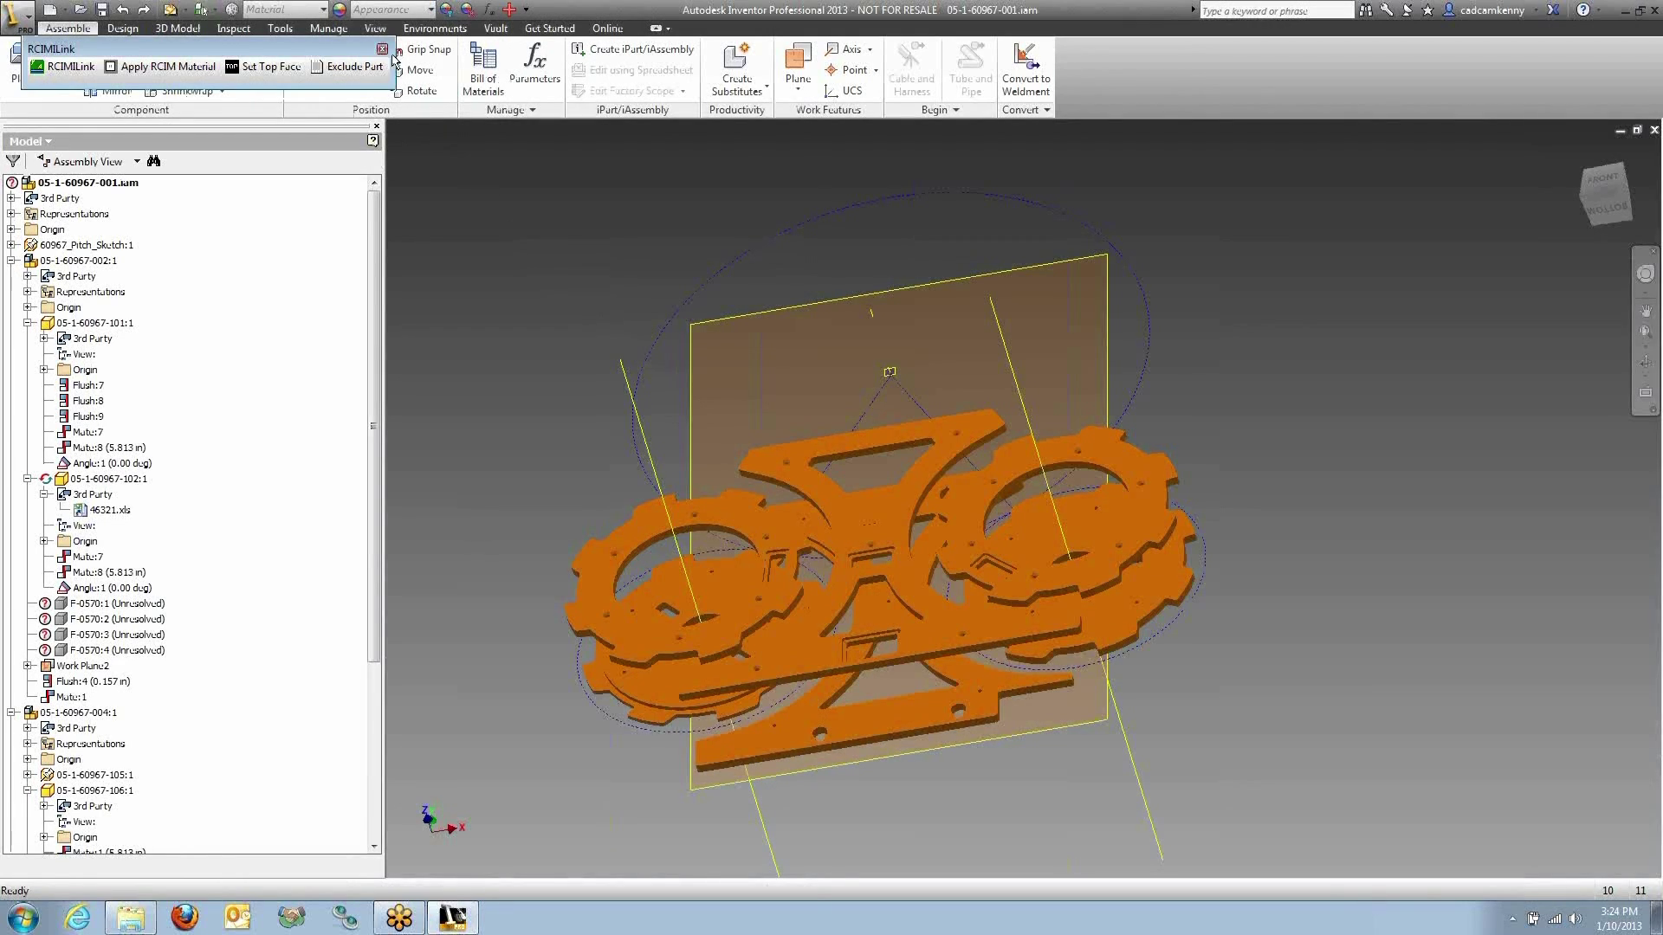
# Step: Close the RCIM link panel, orbit the assembly, and launch Solid-CIM 3D recognition
pyautogui.click(382, 49)
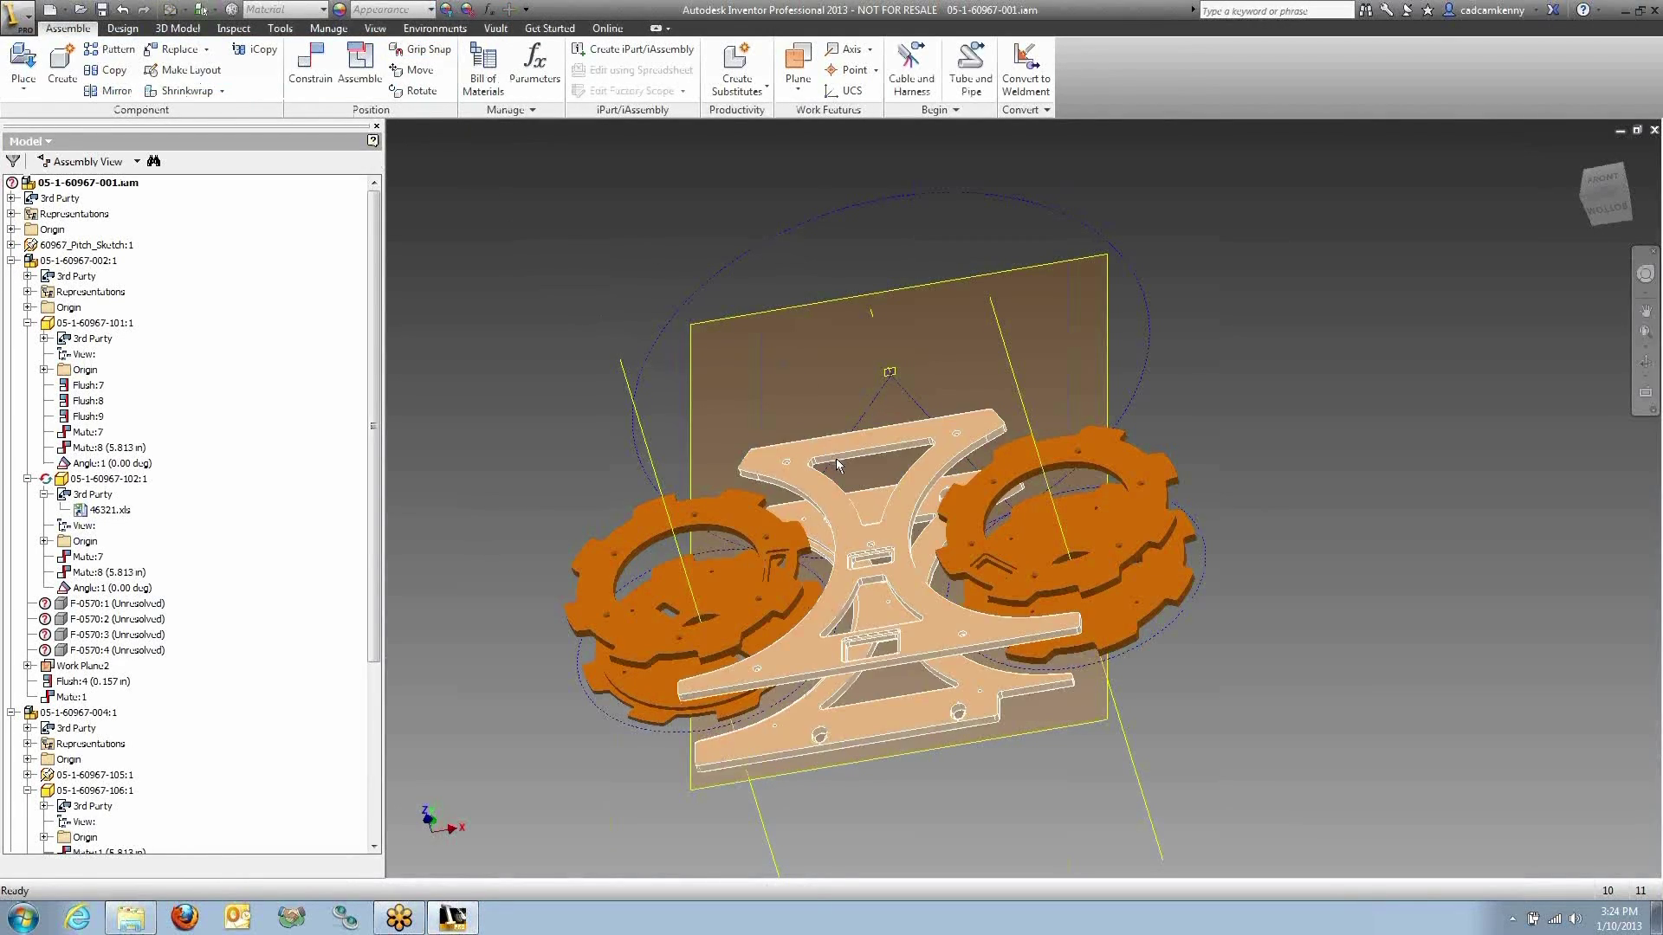
pyautogui.keyDown('shift'); pyautogui.moveTo(811, 438); pyautogui.dragTo(836, 477, button='middle'); pyautogui.keyUp('shift')
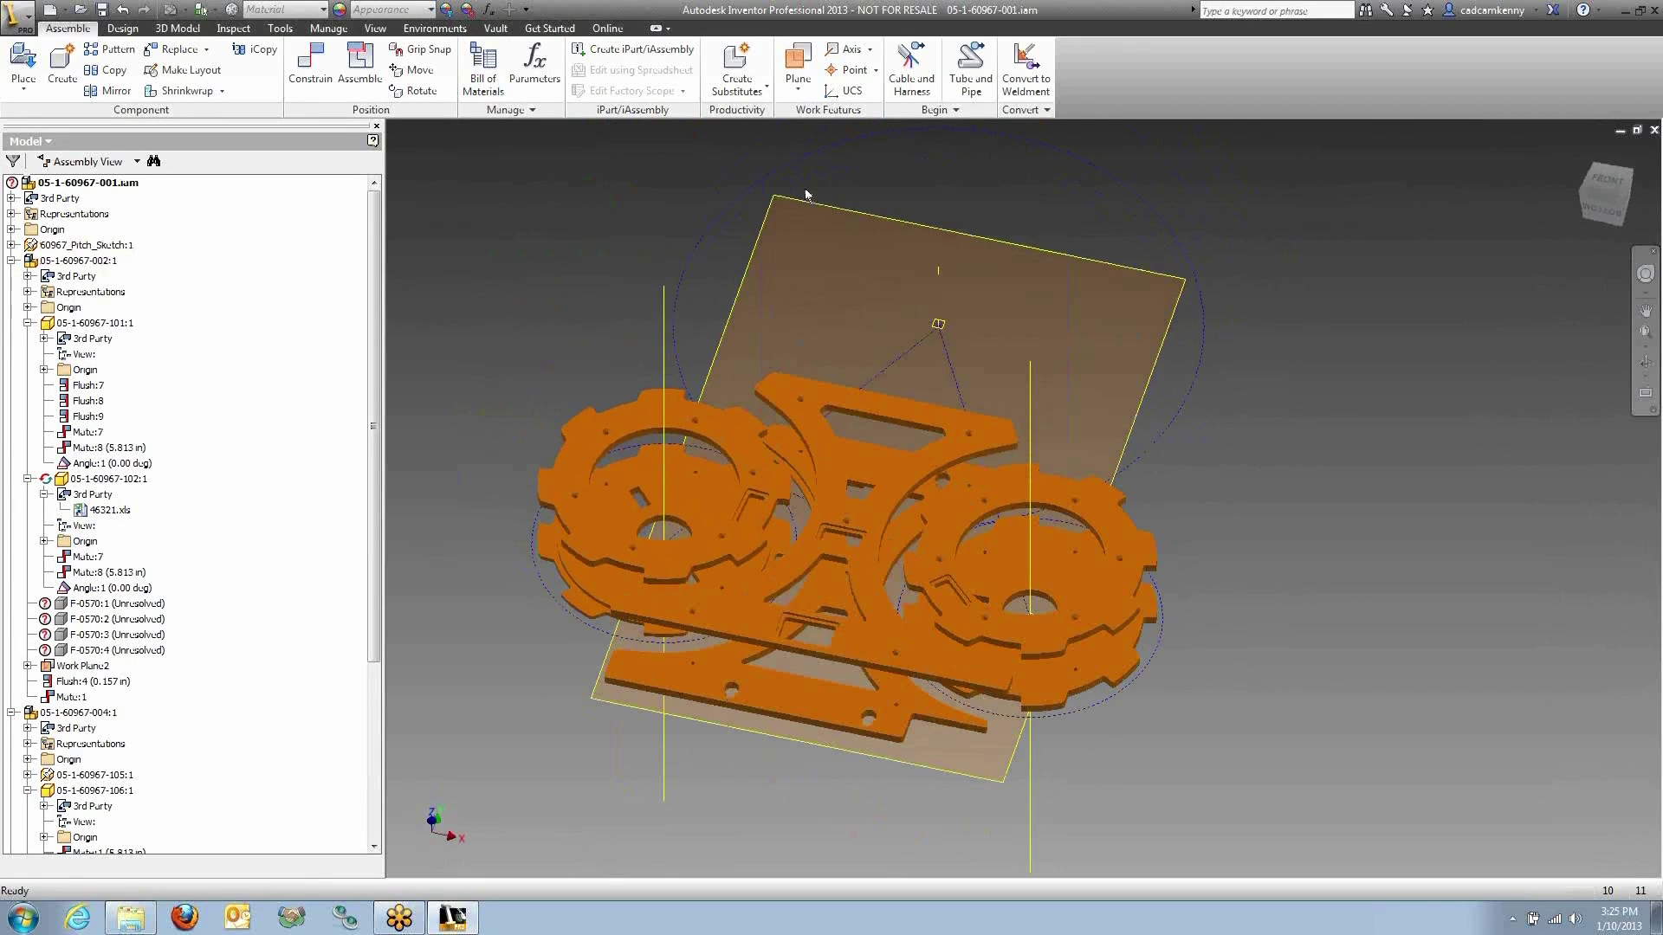
pyautogui.click(435, 27)
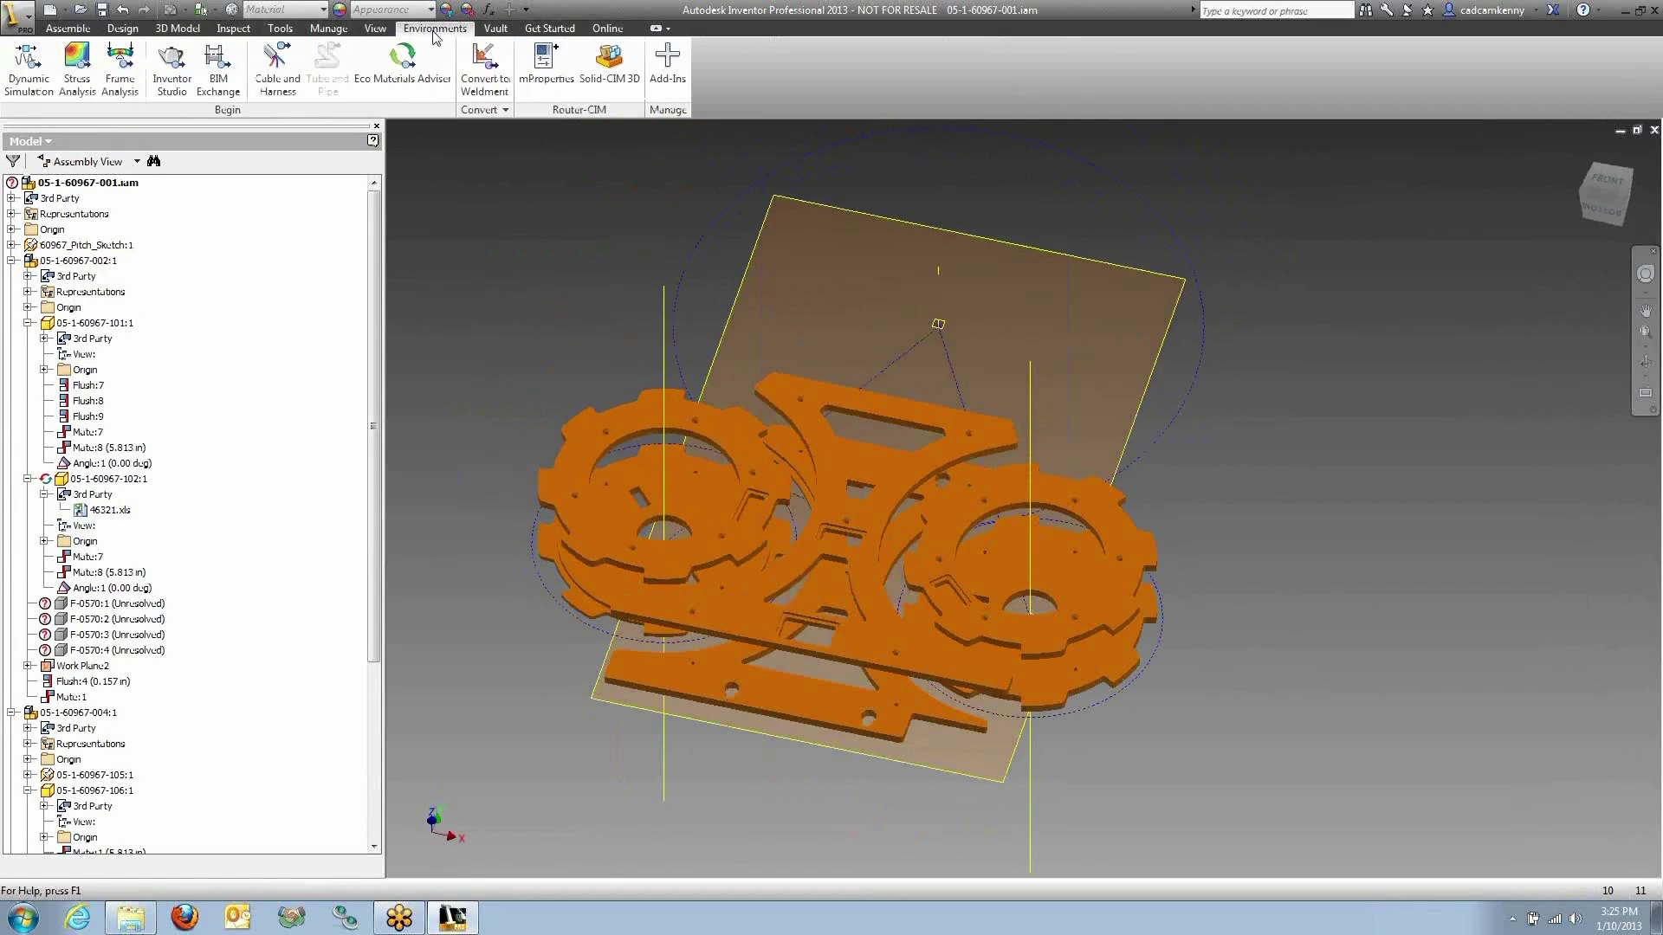
pyautogui.click(607, 72)
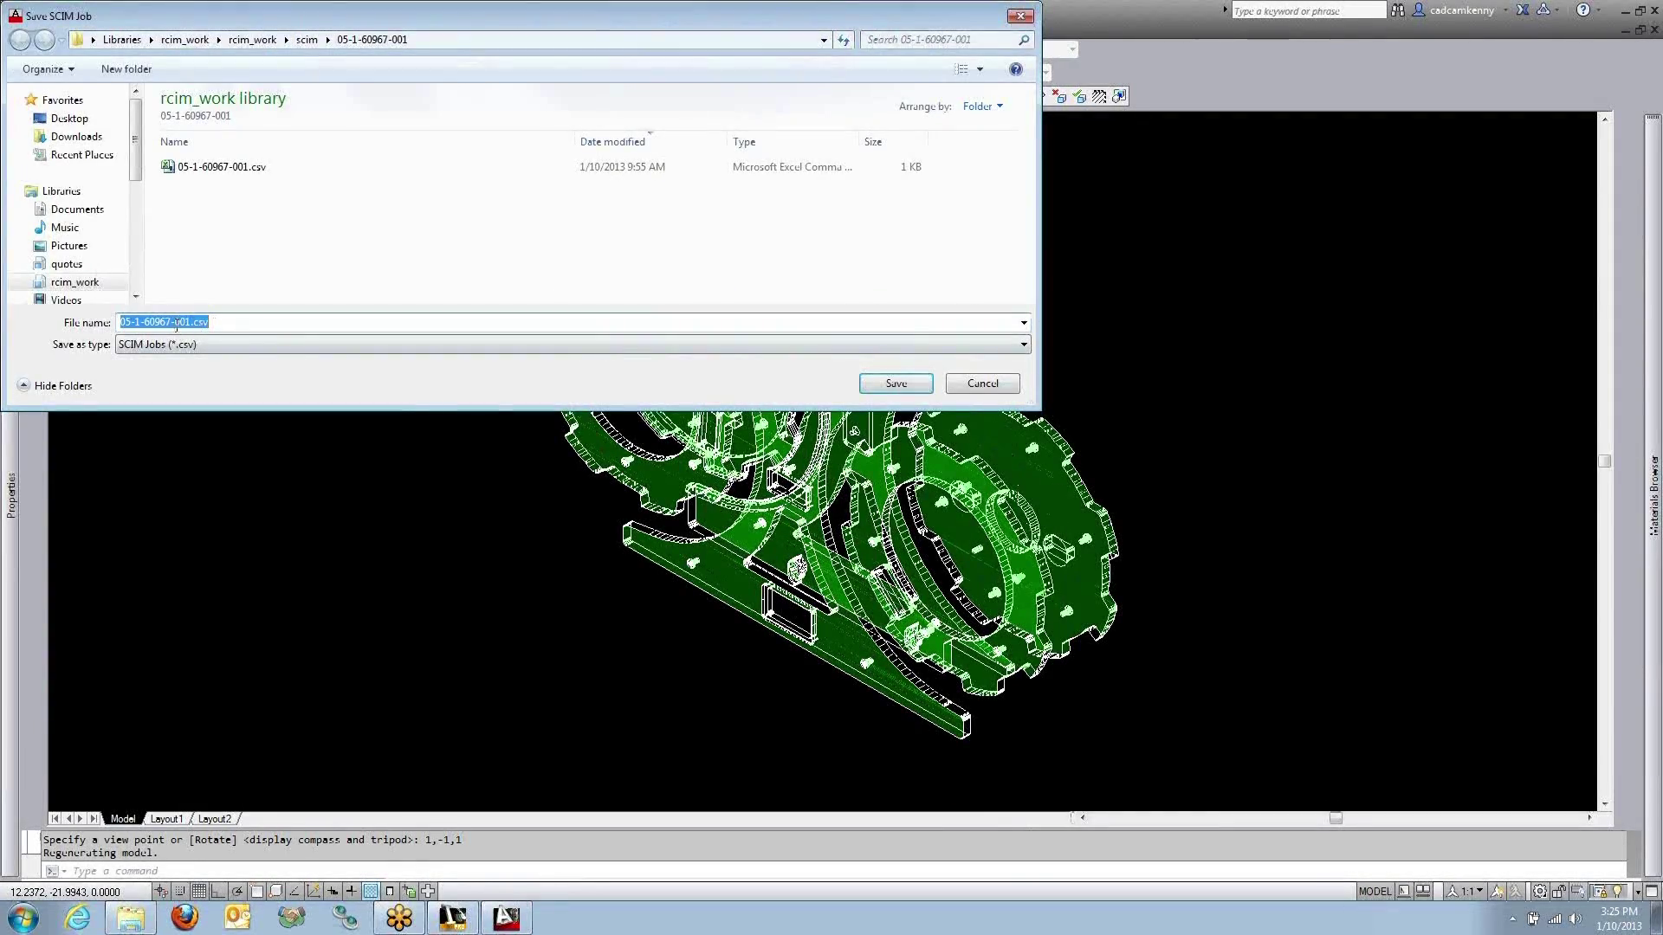
# Step: Save the SCIM job as 05-1-60967-001.csv, overwriting the existing file
pyautogui.click(906, 389)
pyautogui.click(882, 465)
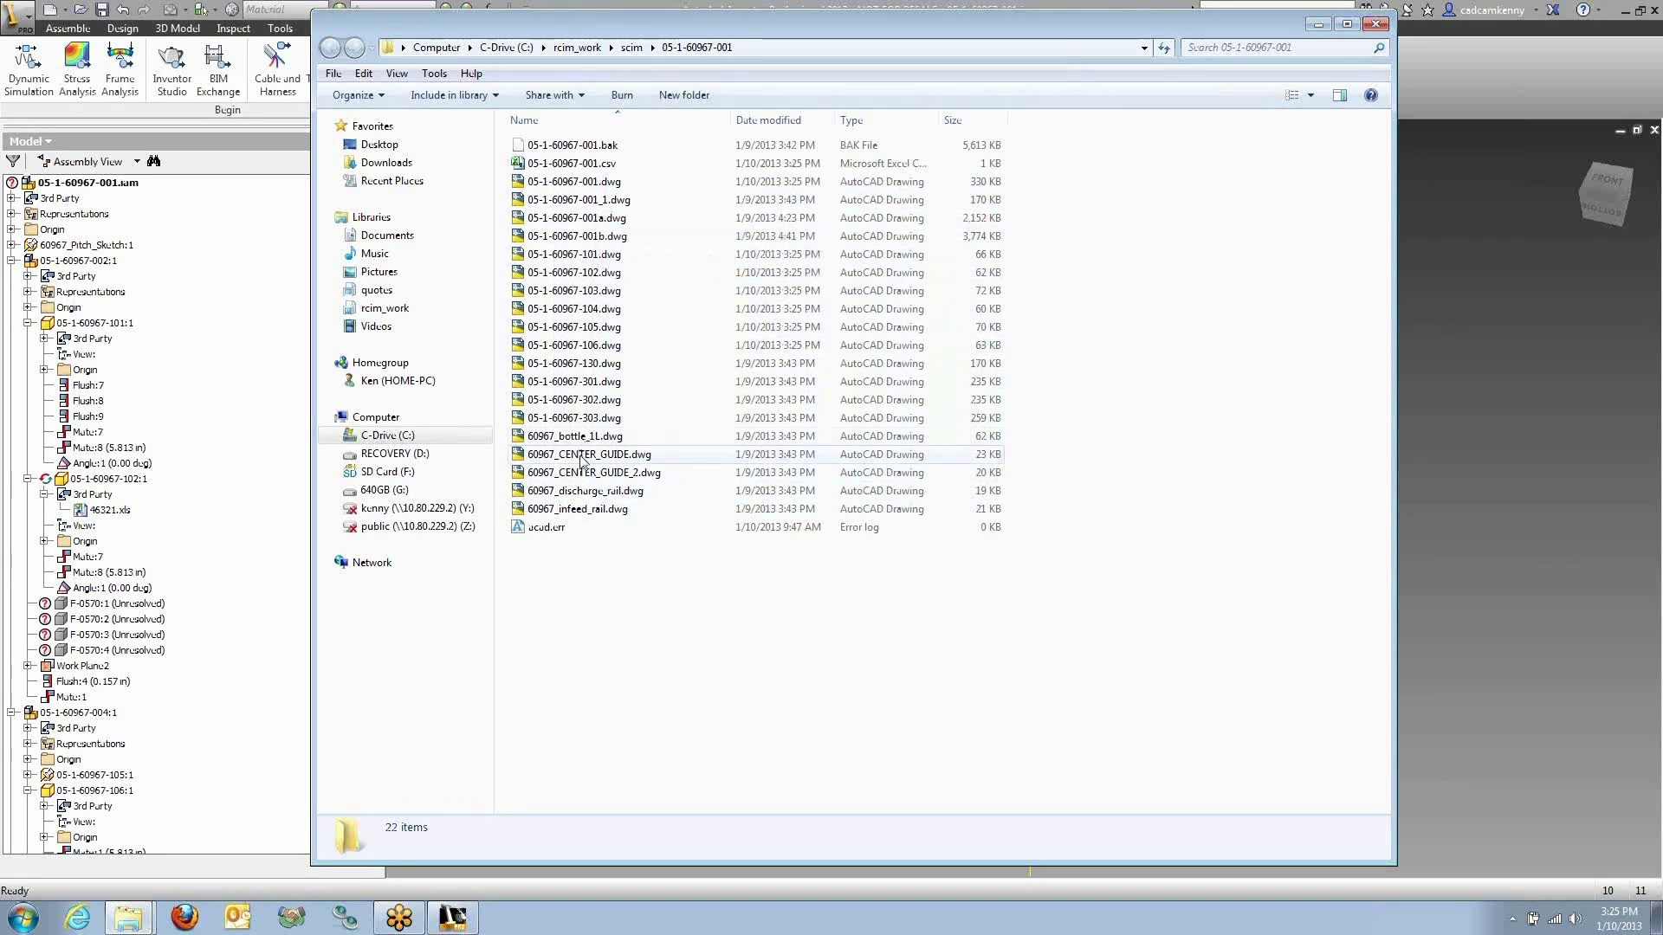
pyautogui.doubleClick(568, 162)
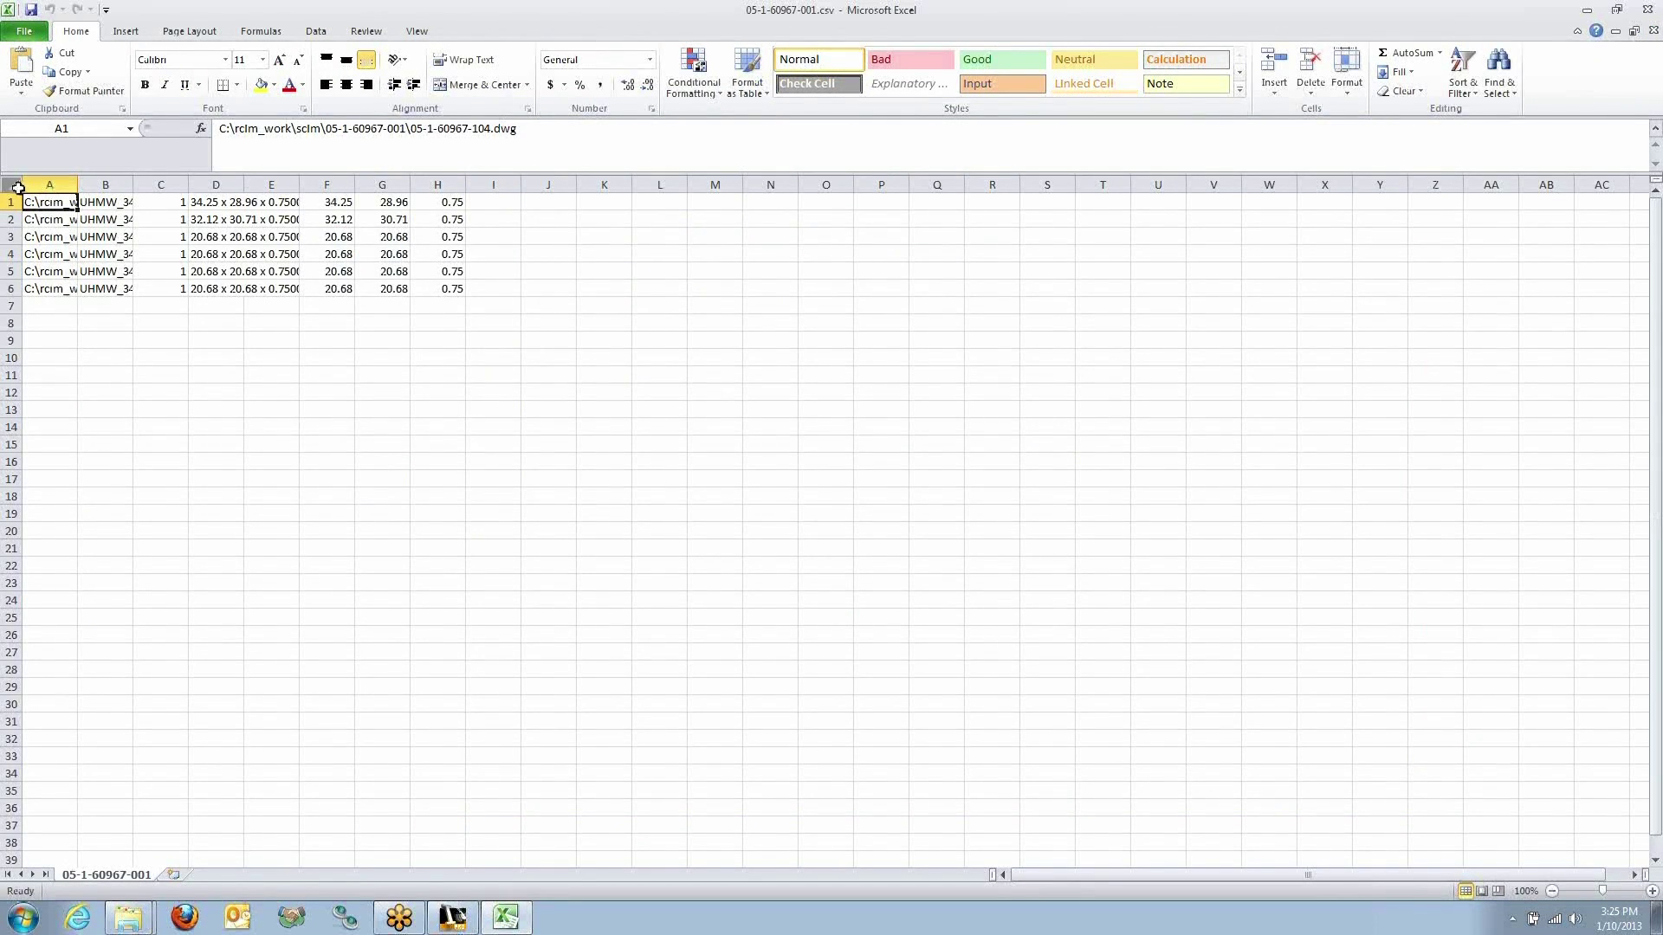
pyautogui.click(18, 188)
pyautogui.click(84, 185)
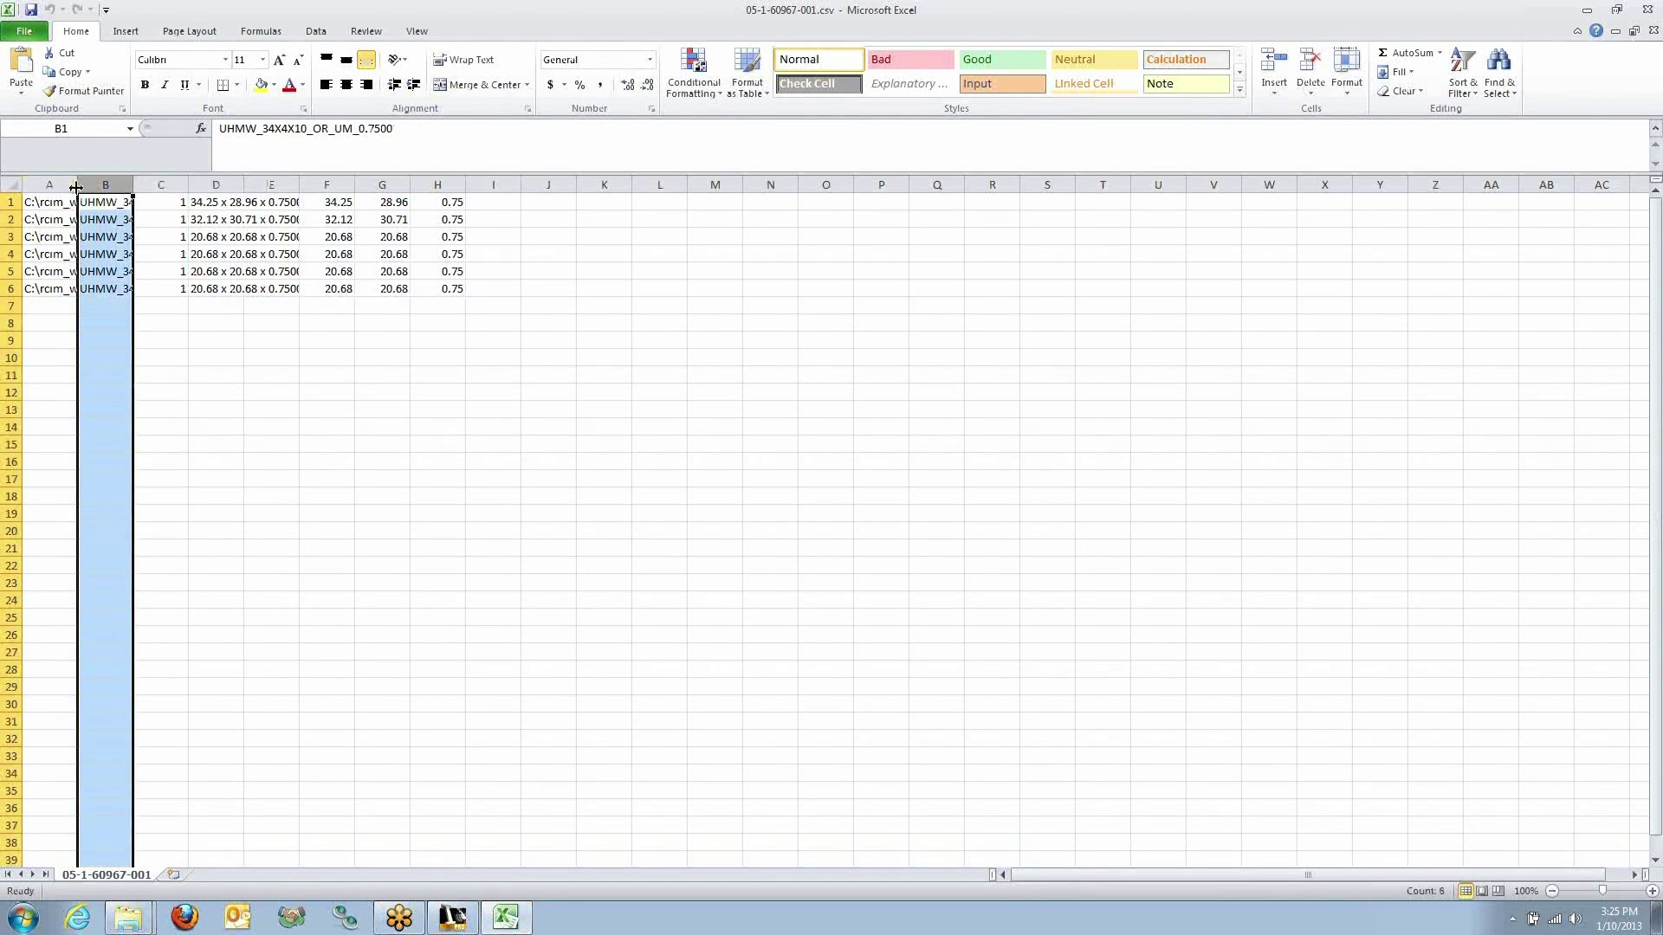
pyautogui.click(12, 184)
pyautogui.doubleClick(77, 186)
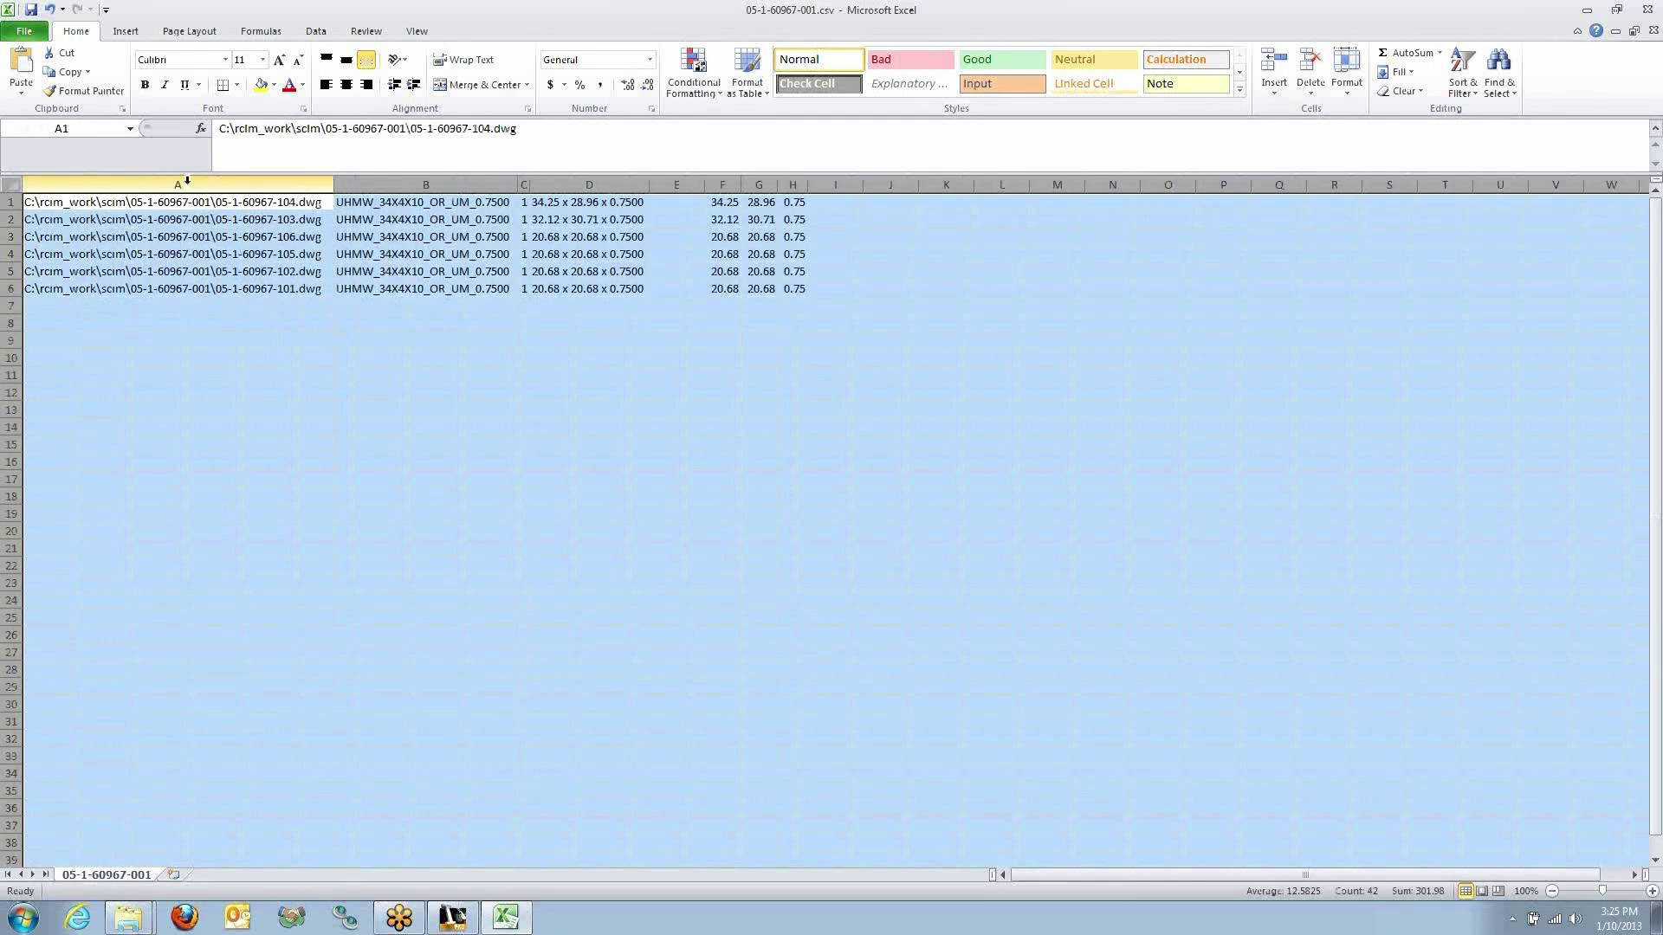
pyautogui.click(260, 185)
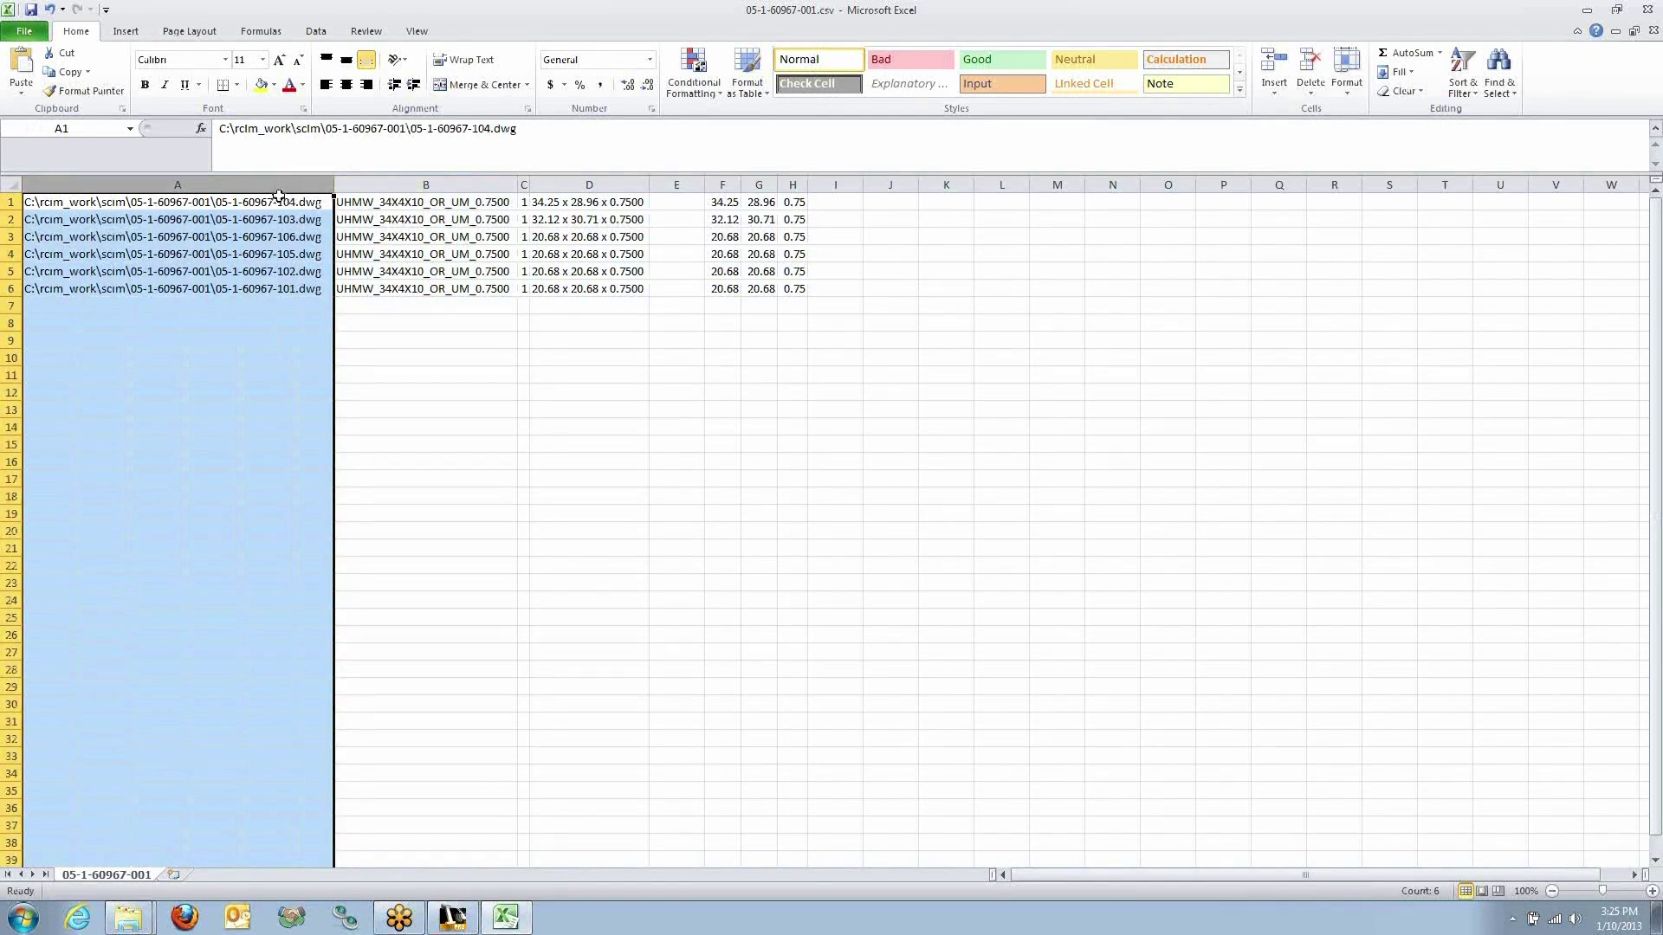
pyautogui.click(420, 185)
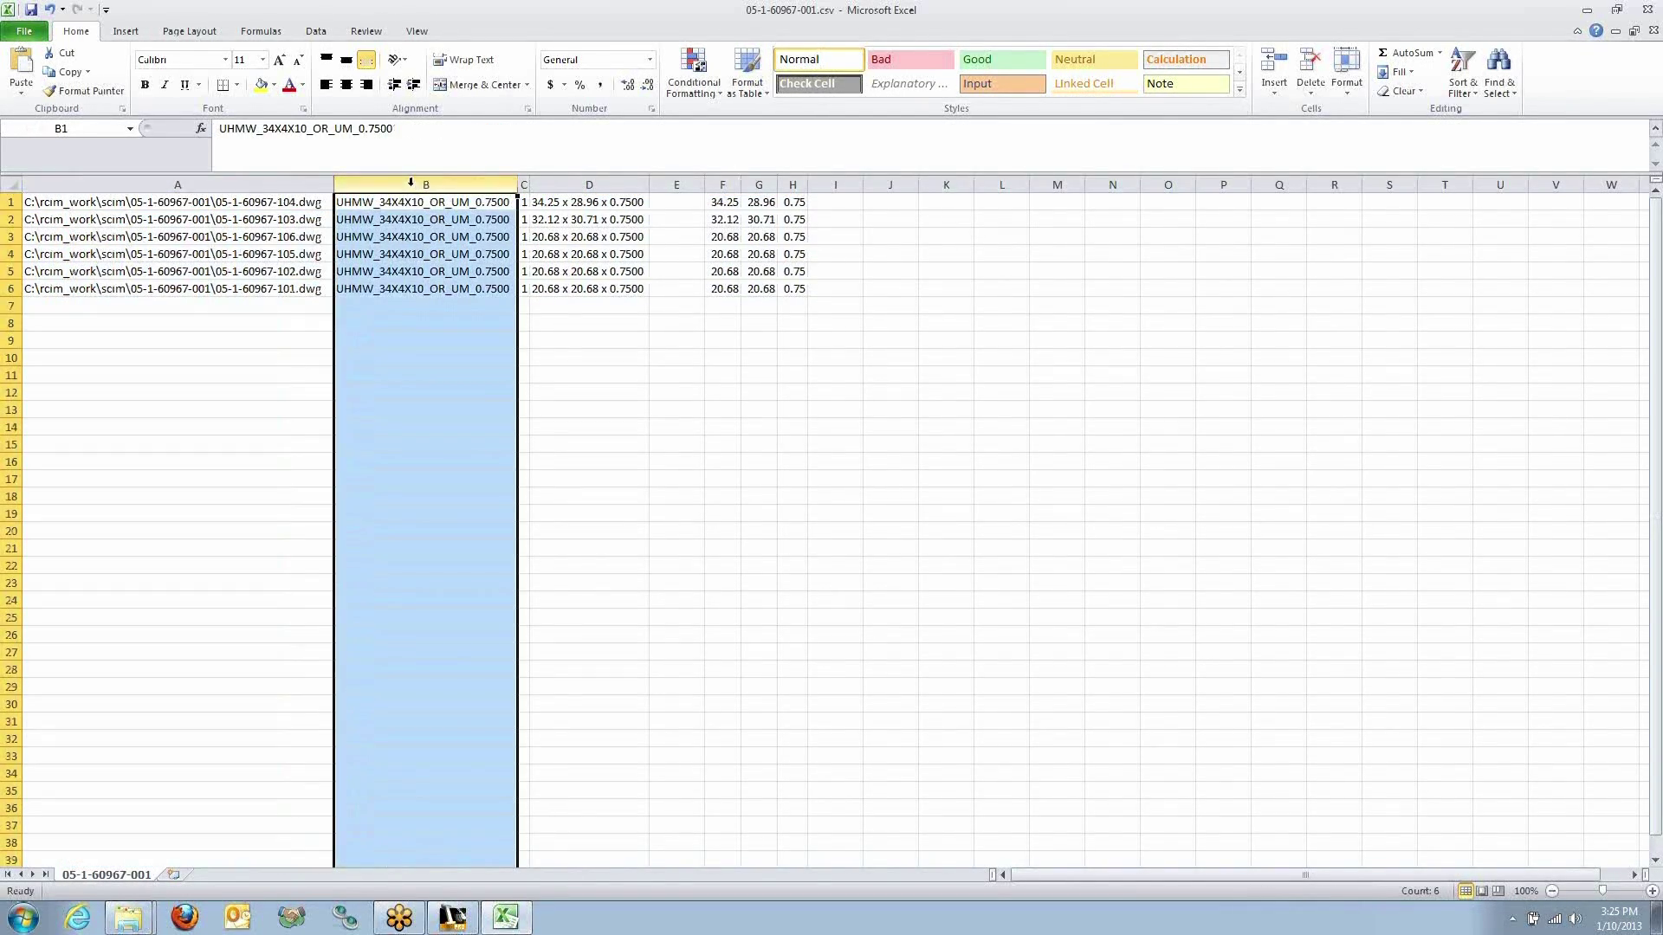
pyautogui.click(523, 184)
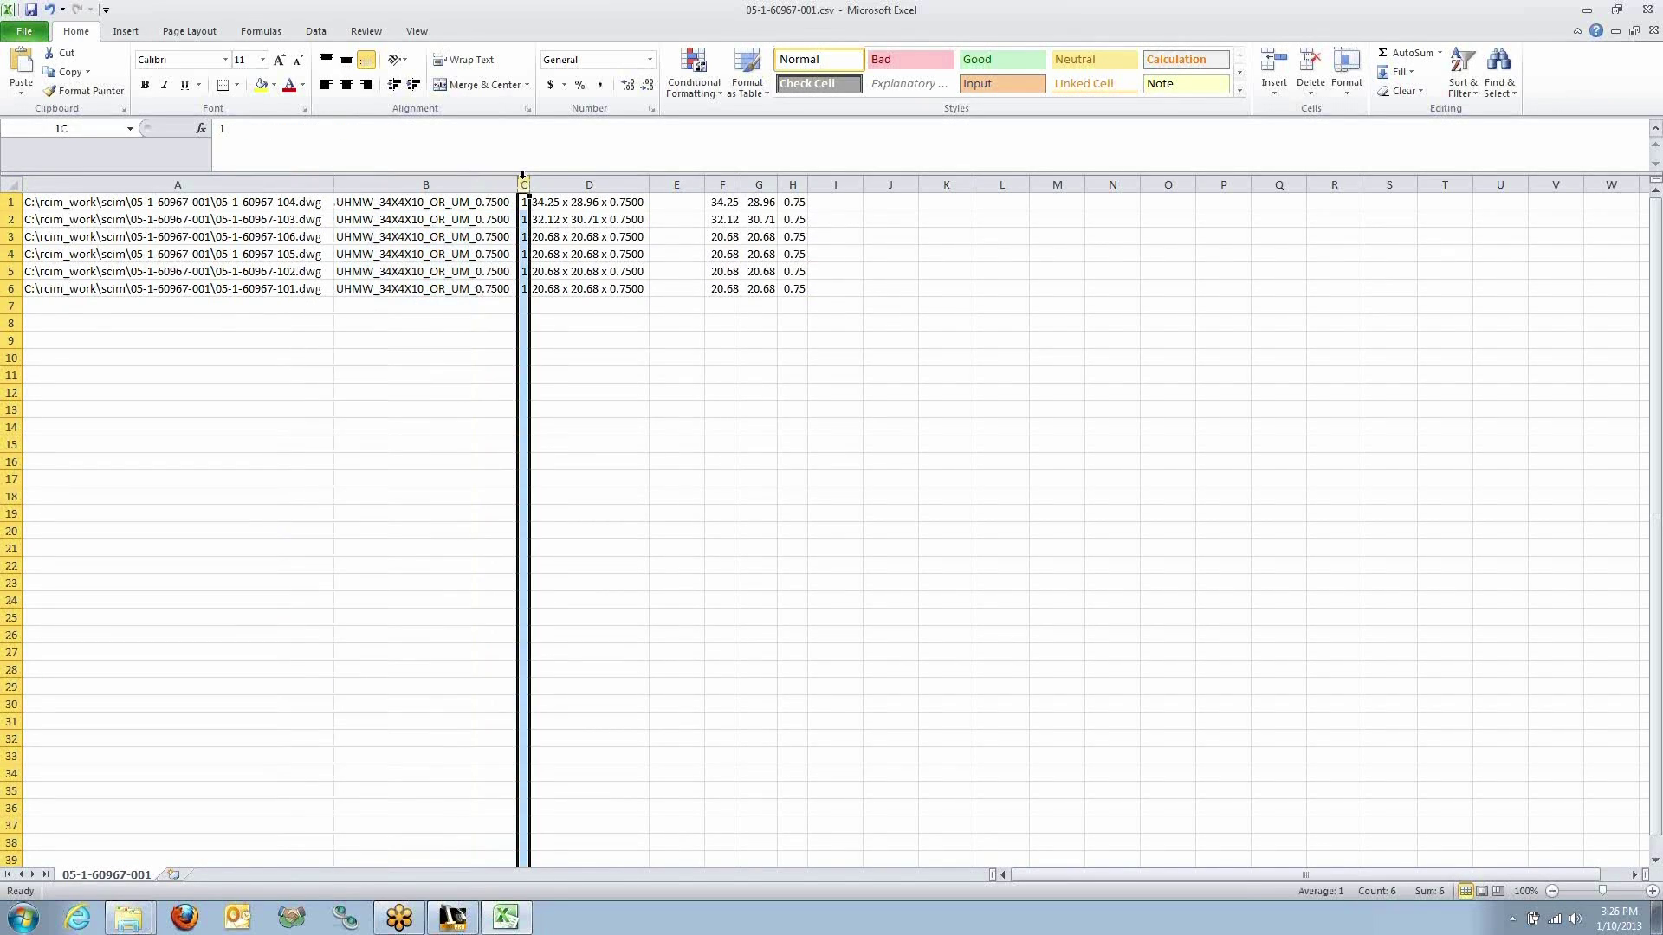
pyautogui.click(573, 182)
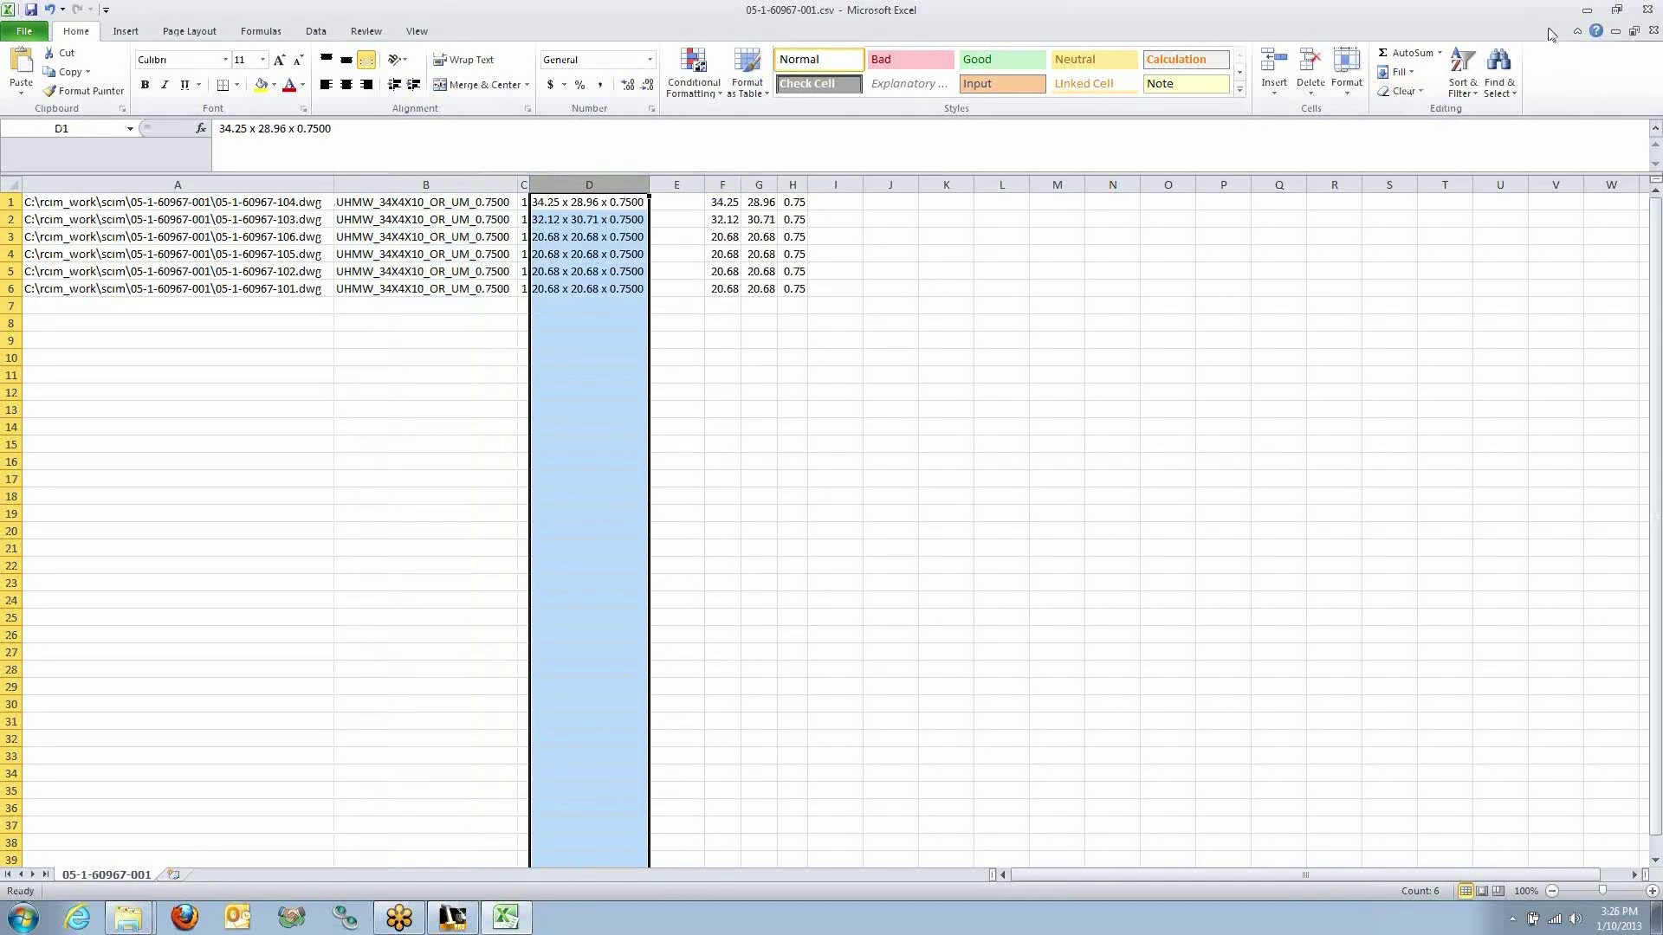
pyautogui.click(1647, 11)
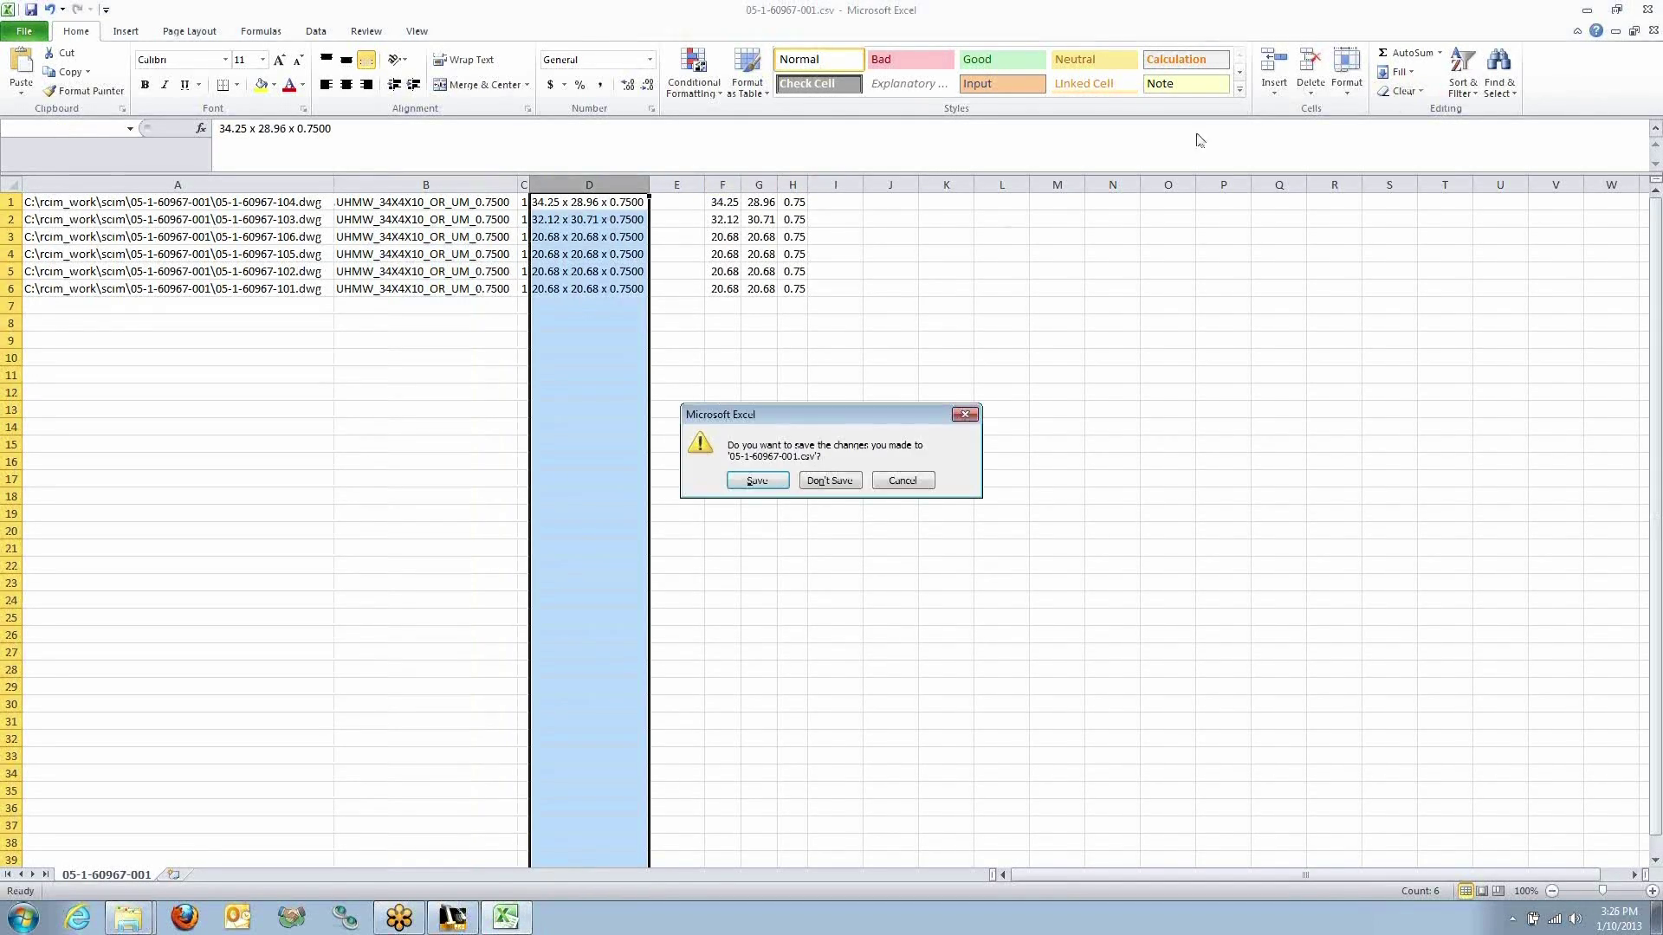
pyautogui.click(838, 485)
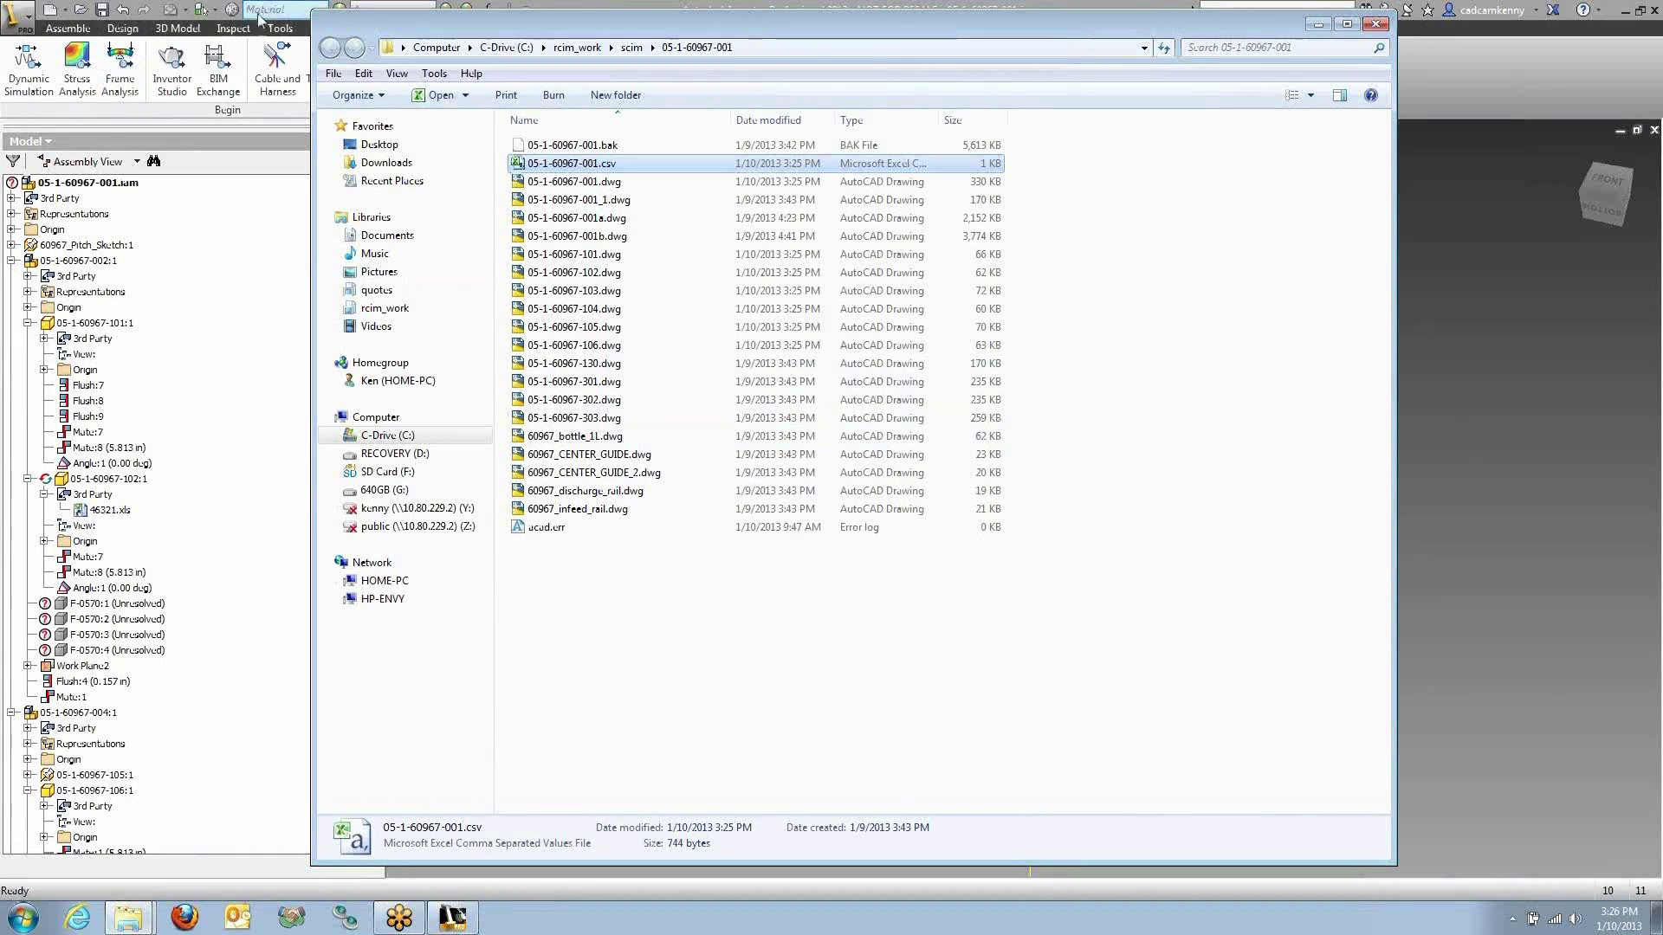
# Step: Close the Inventor assembly without saving
pyautogui.click(197, 289)
pyautogui.click(1653, 10)
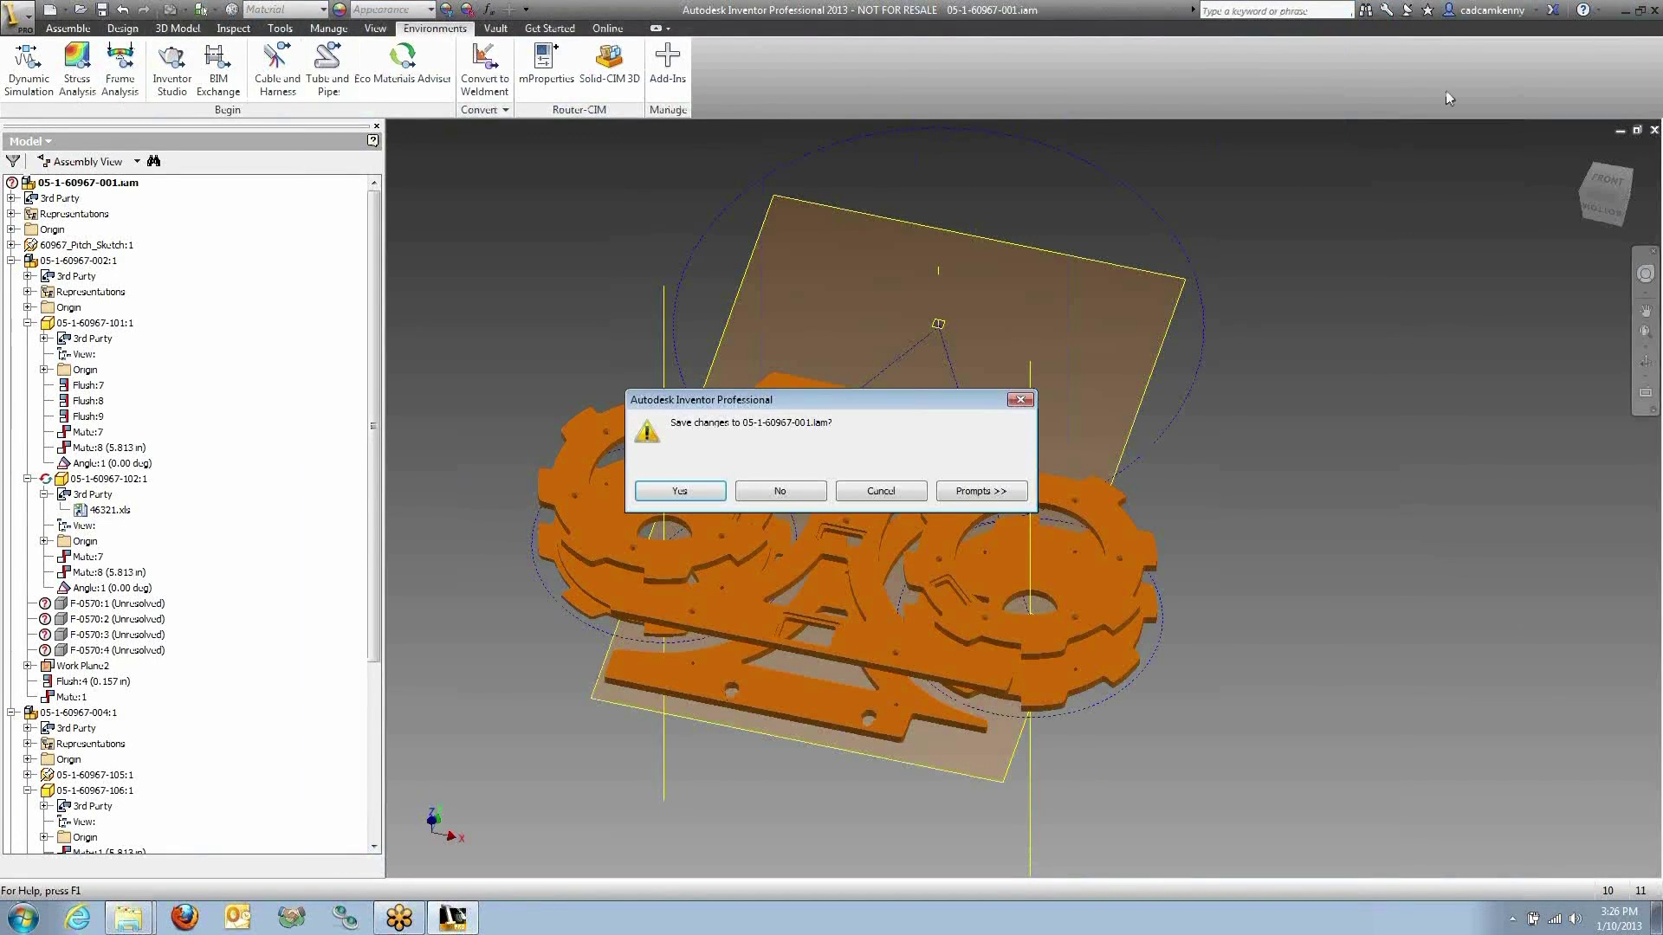
pyautogui.click(817, 485)
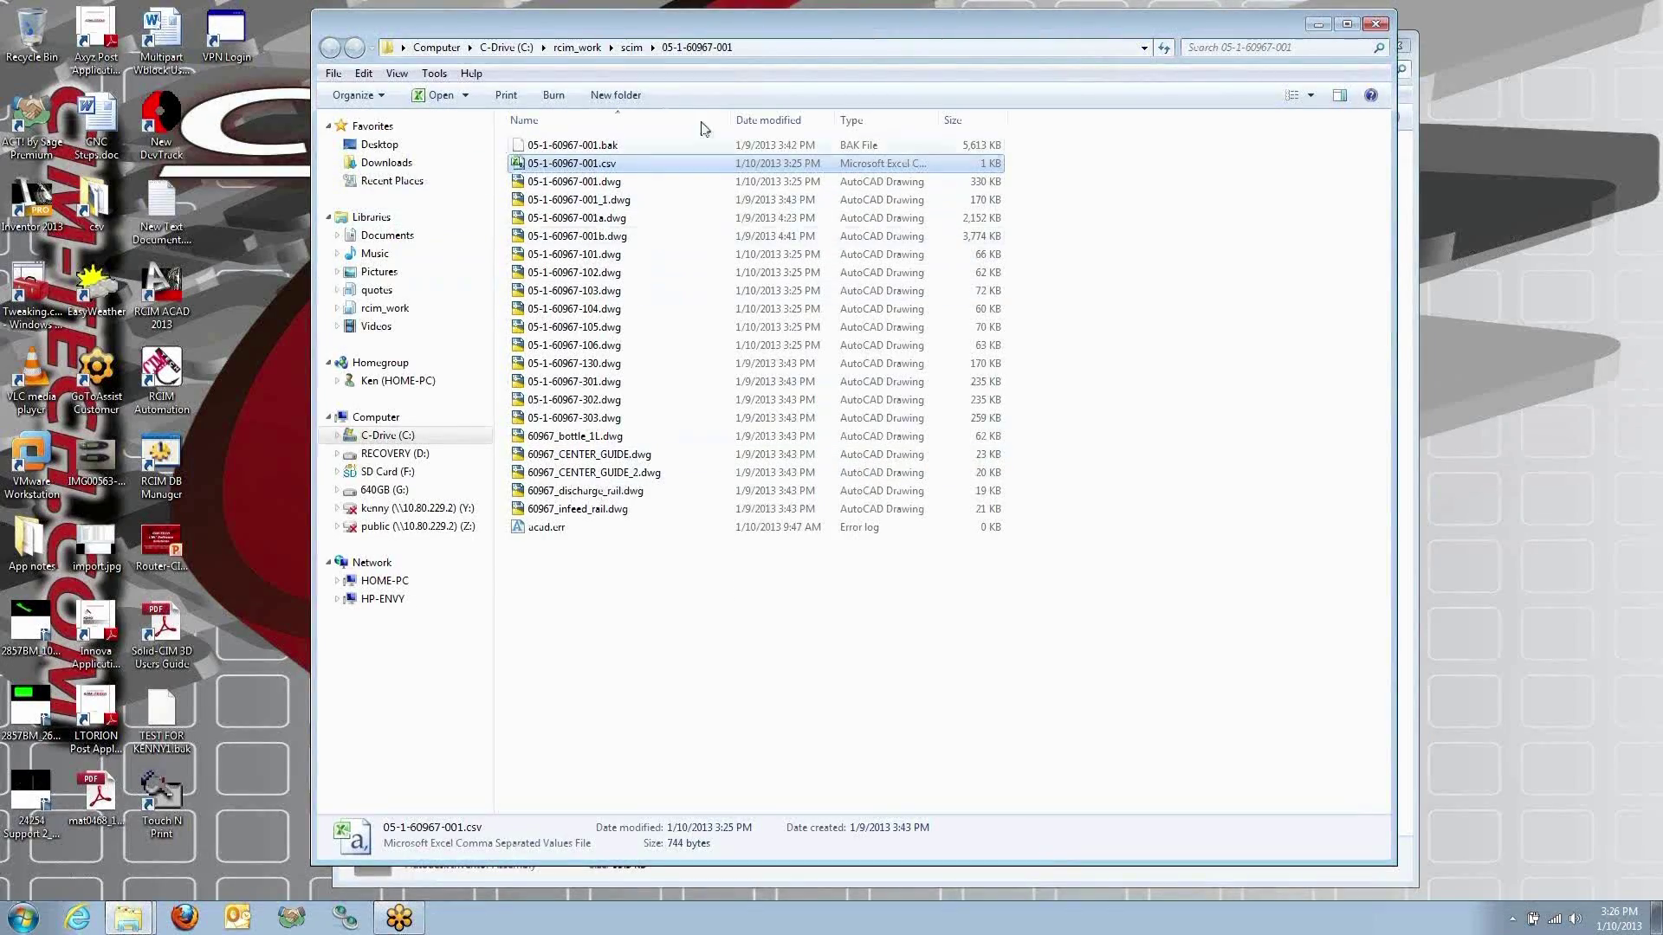
# Step: Send 05-1-60967-001.csv to Router-CIM Automation Suite for cutting and close the scim folder
pyautogui.rightClick(563, 168)
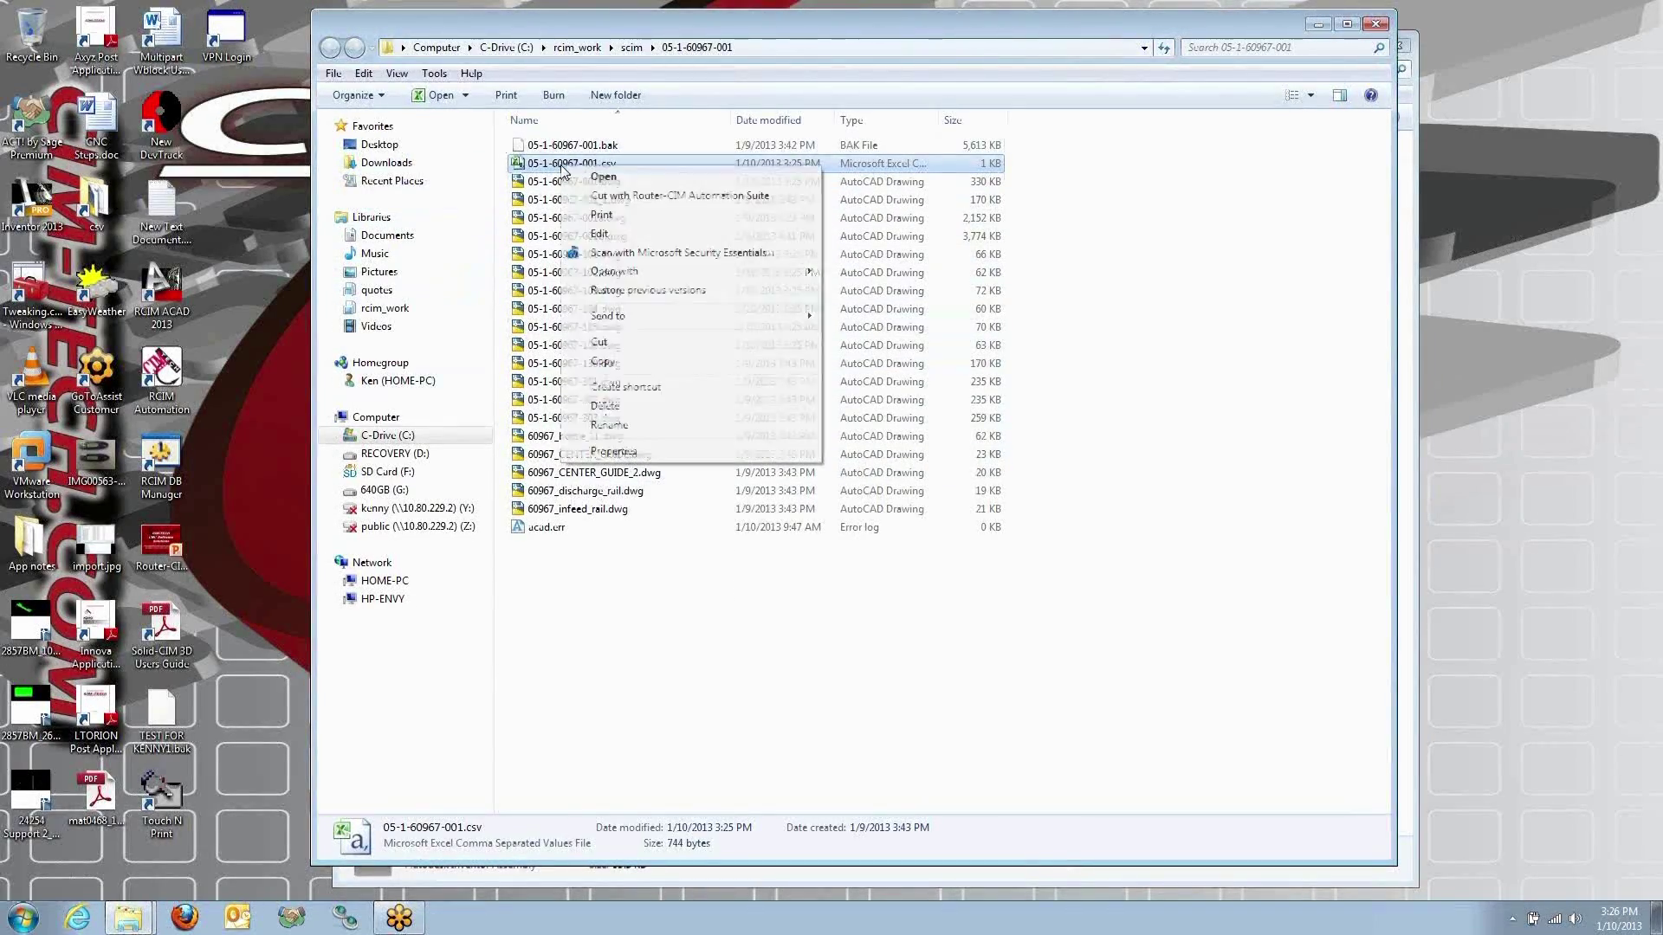
pyautogui.click(639, 197)
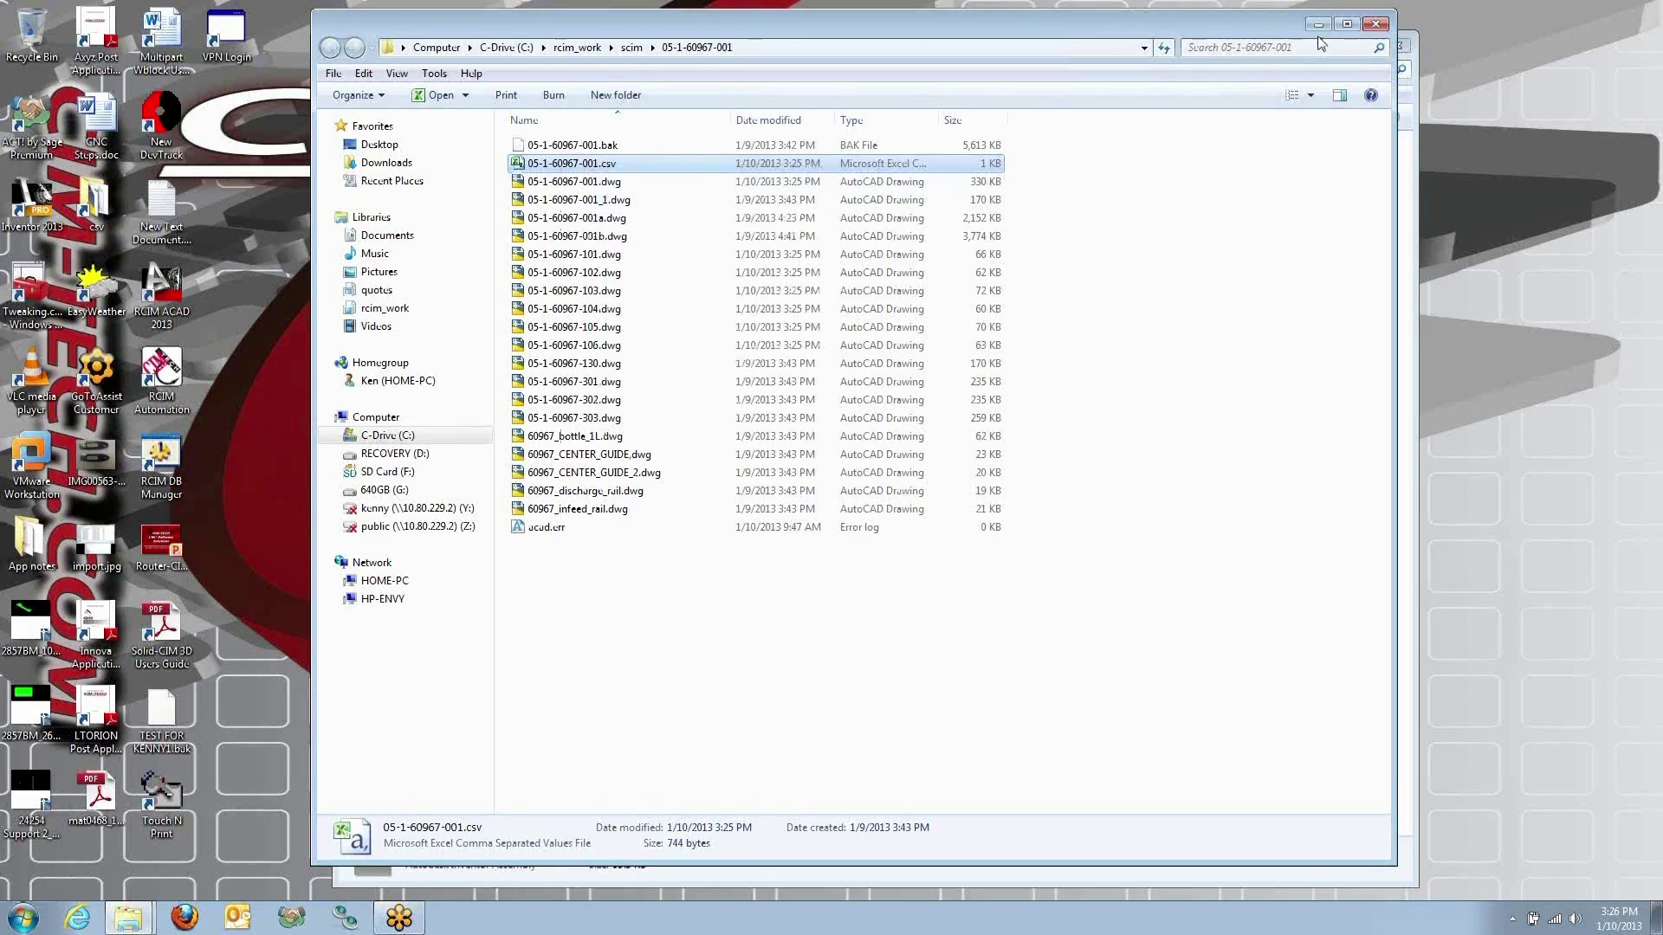
pyautogui.click(1375, 23)
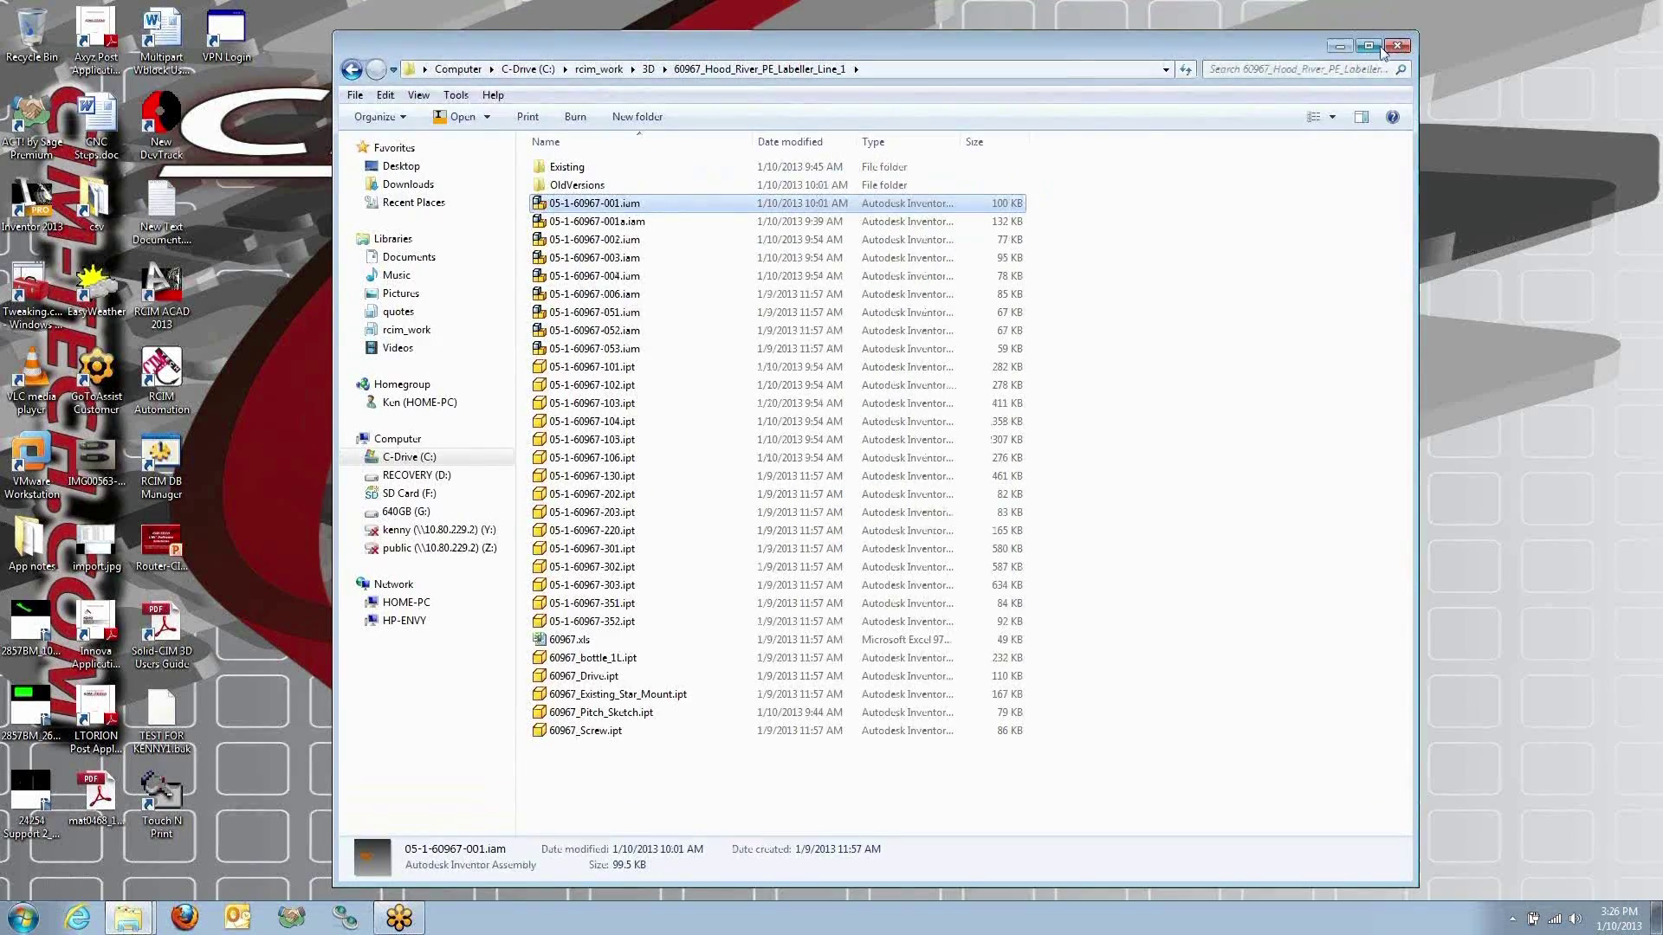
# Step: Minimize the 3D project folder window while Router-CIM processes the job
pyautogui.click(1337, 47)
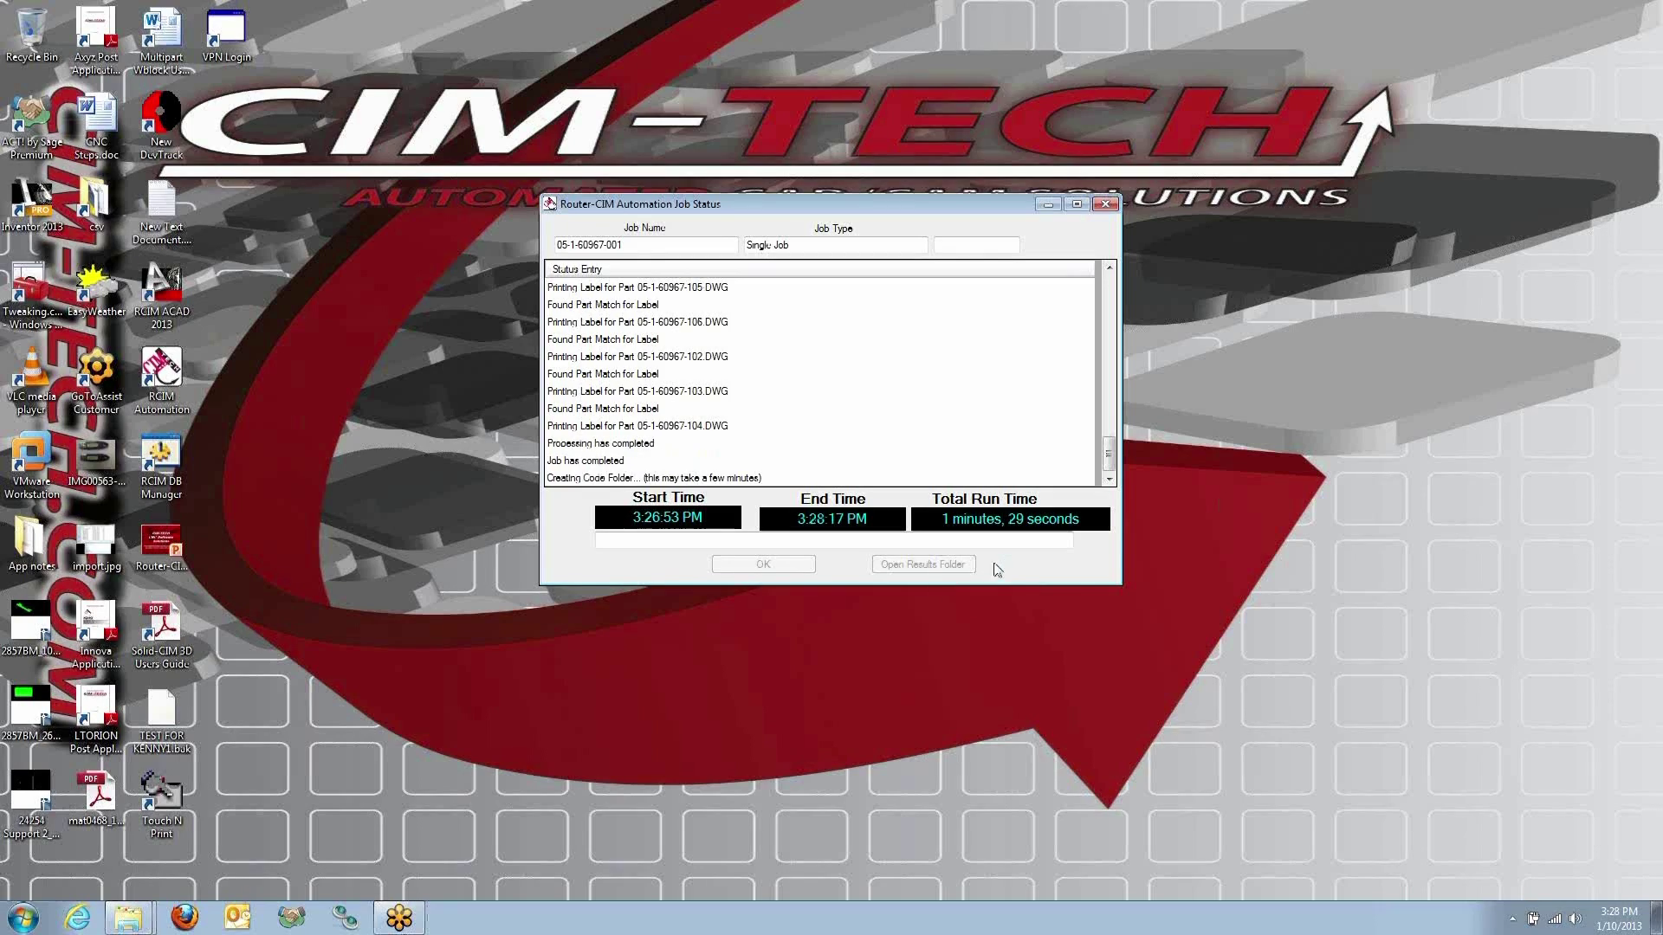
pyautogui.click(920, 565)
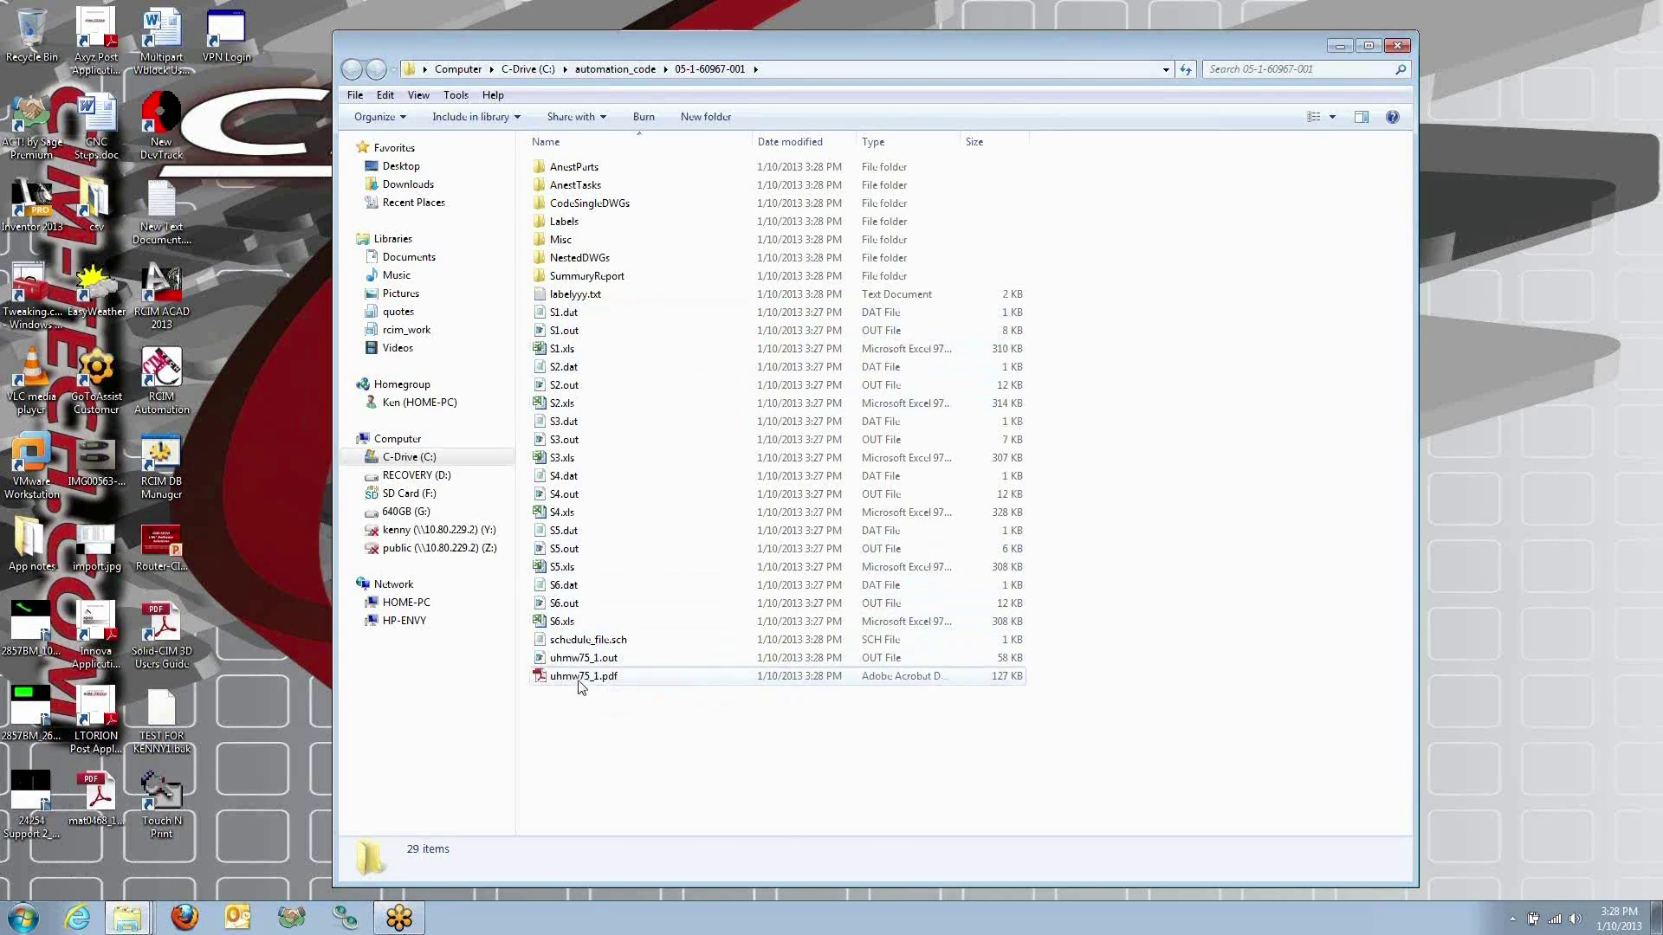
pyautogui.doubleClick(580, 679)
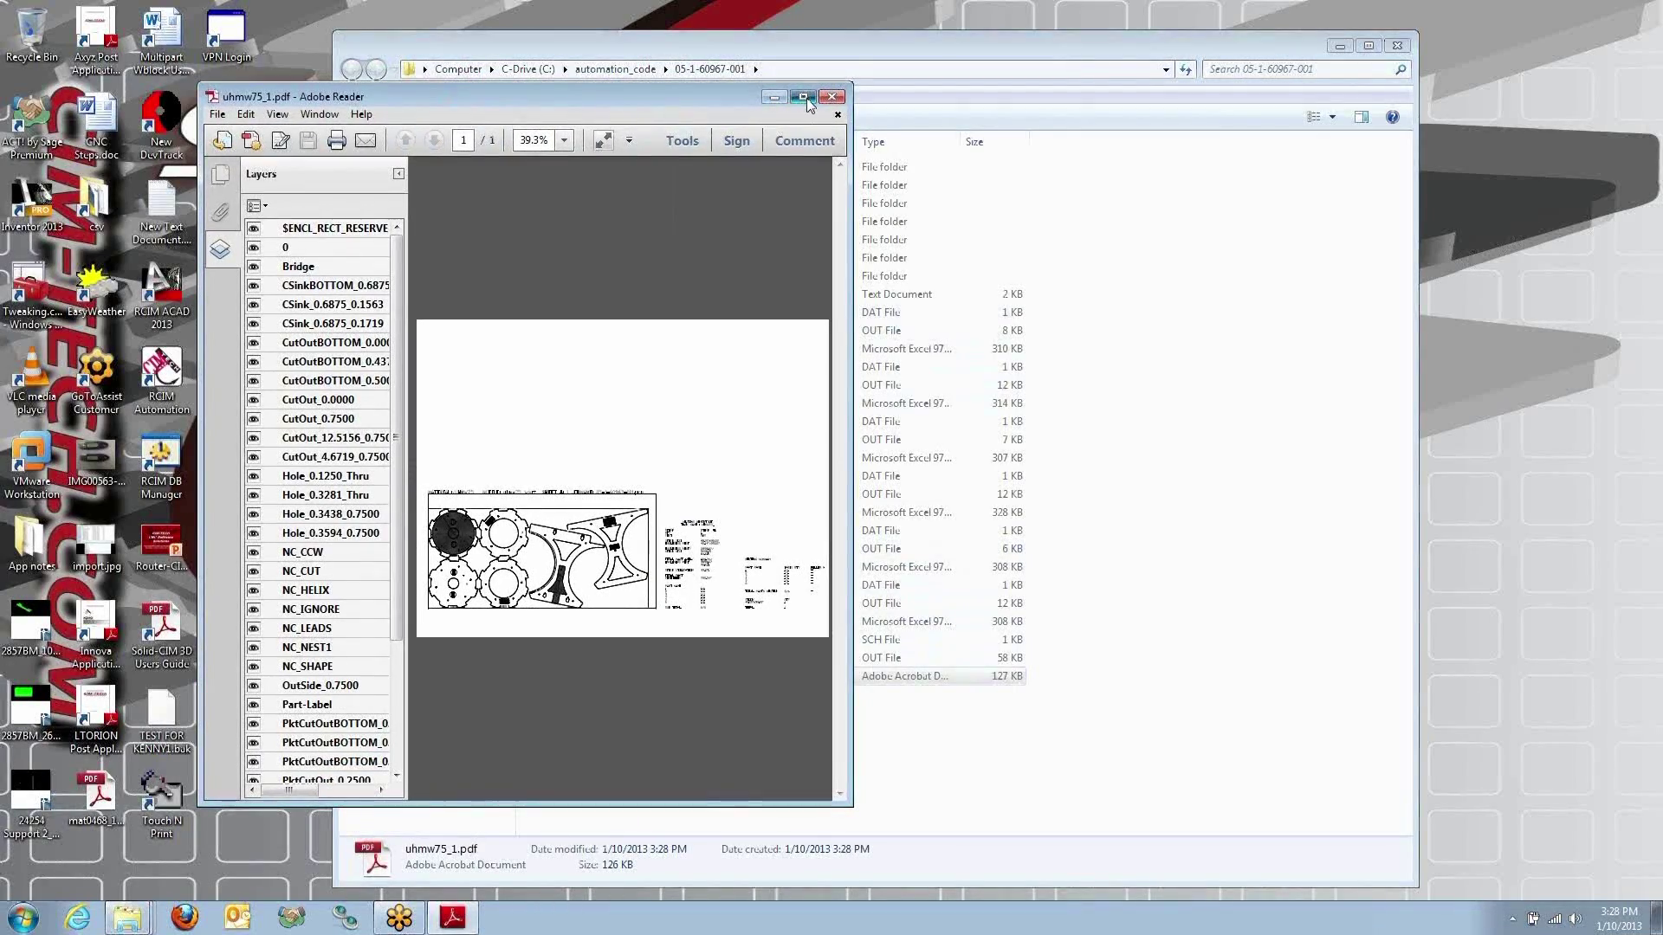
pyautogui.click(804, 97)
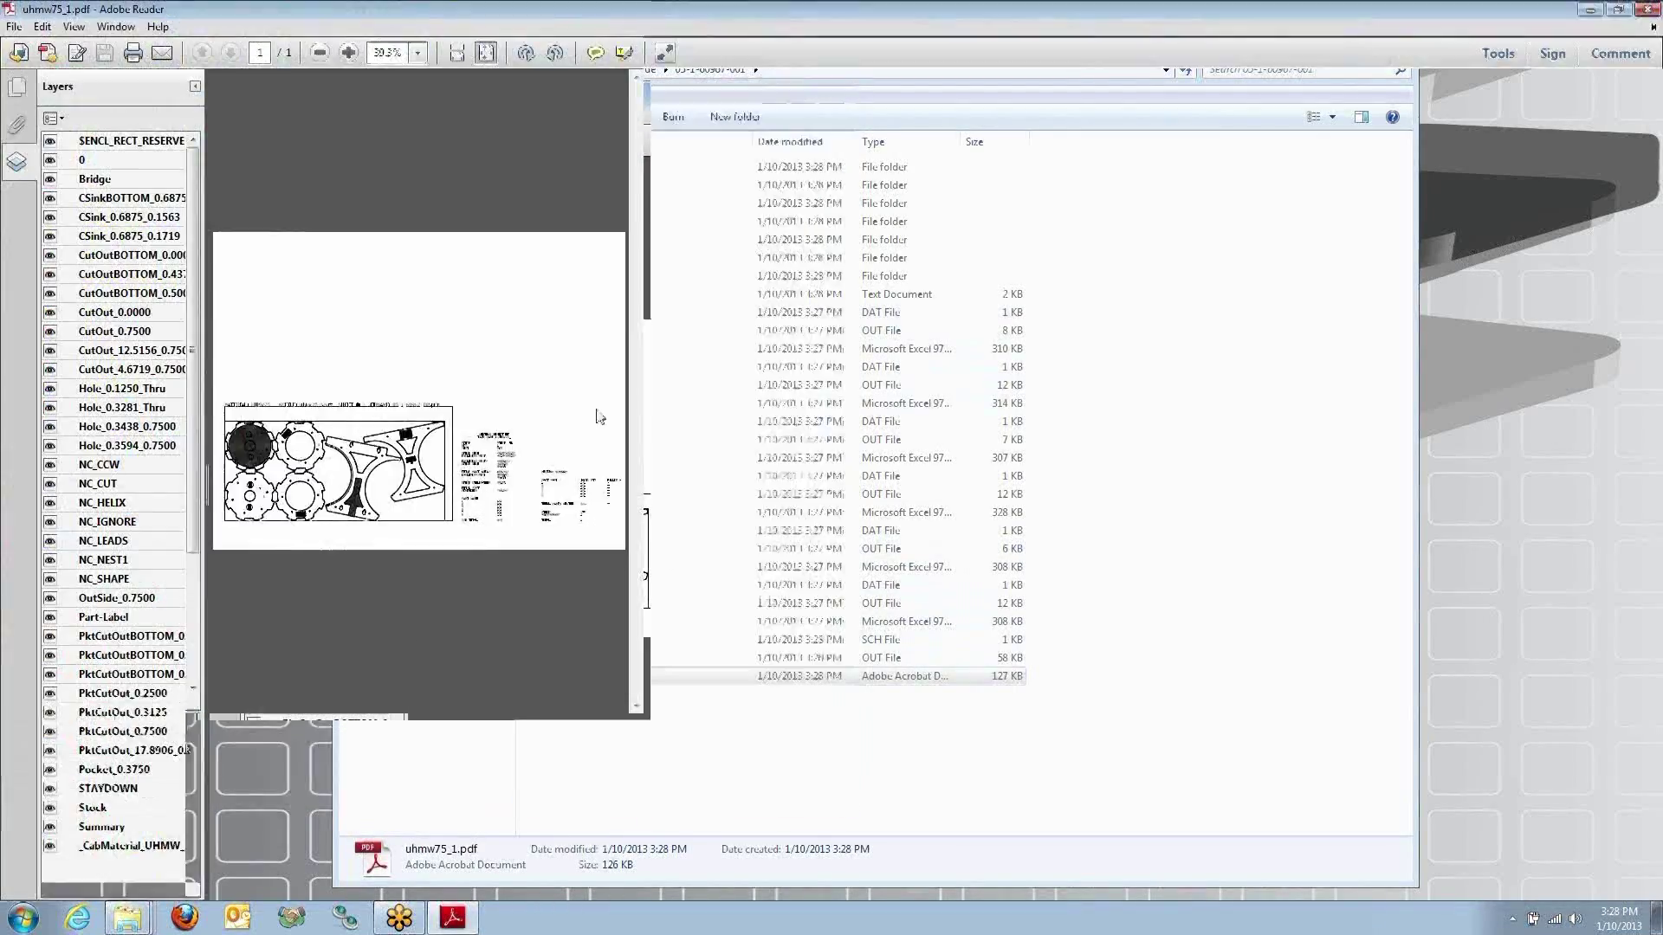
pyautogui.click(1648, 10)
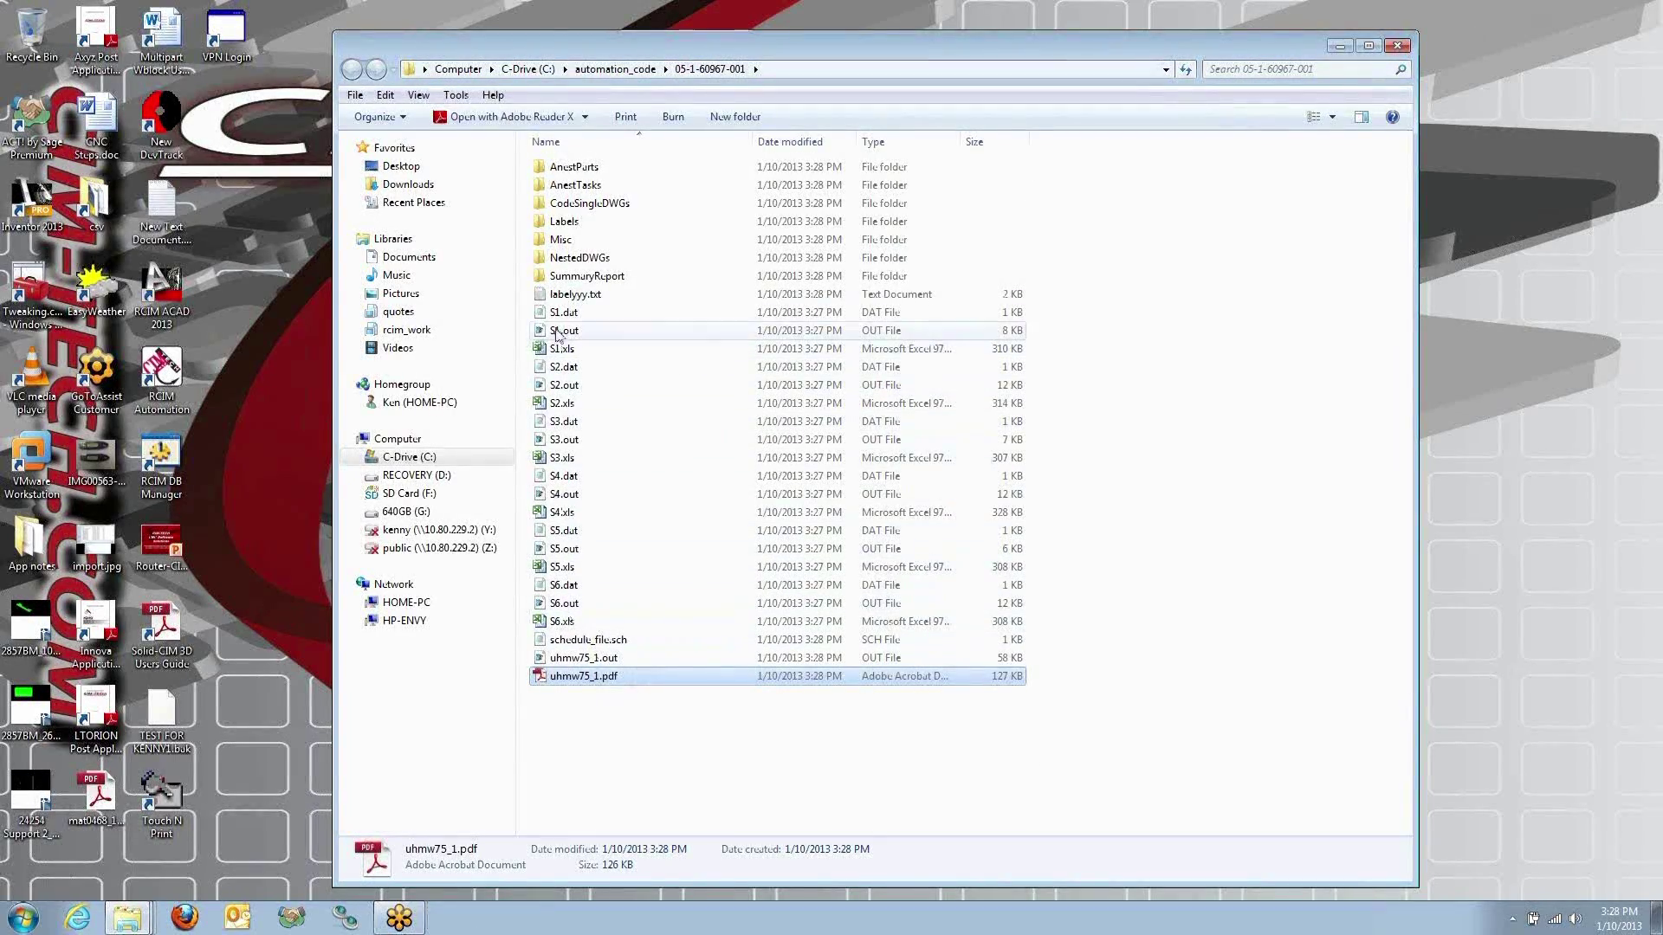
# Step: Open the S6.xls tooling summary report and scroll through it
pyautogui.doubleClick(561, 622)
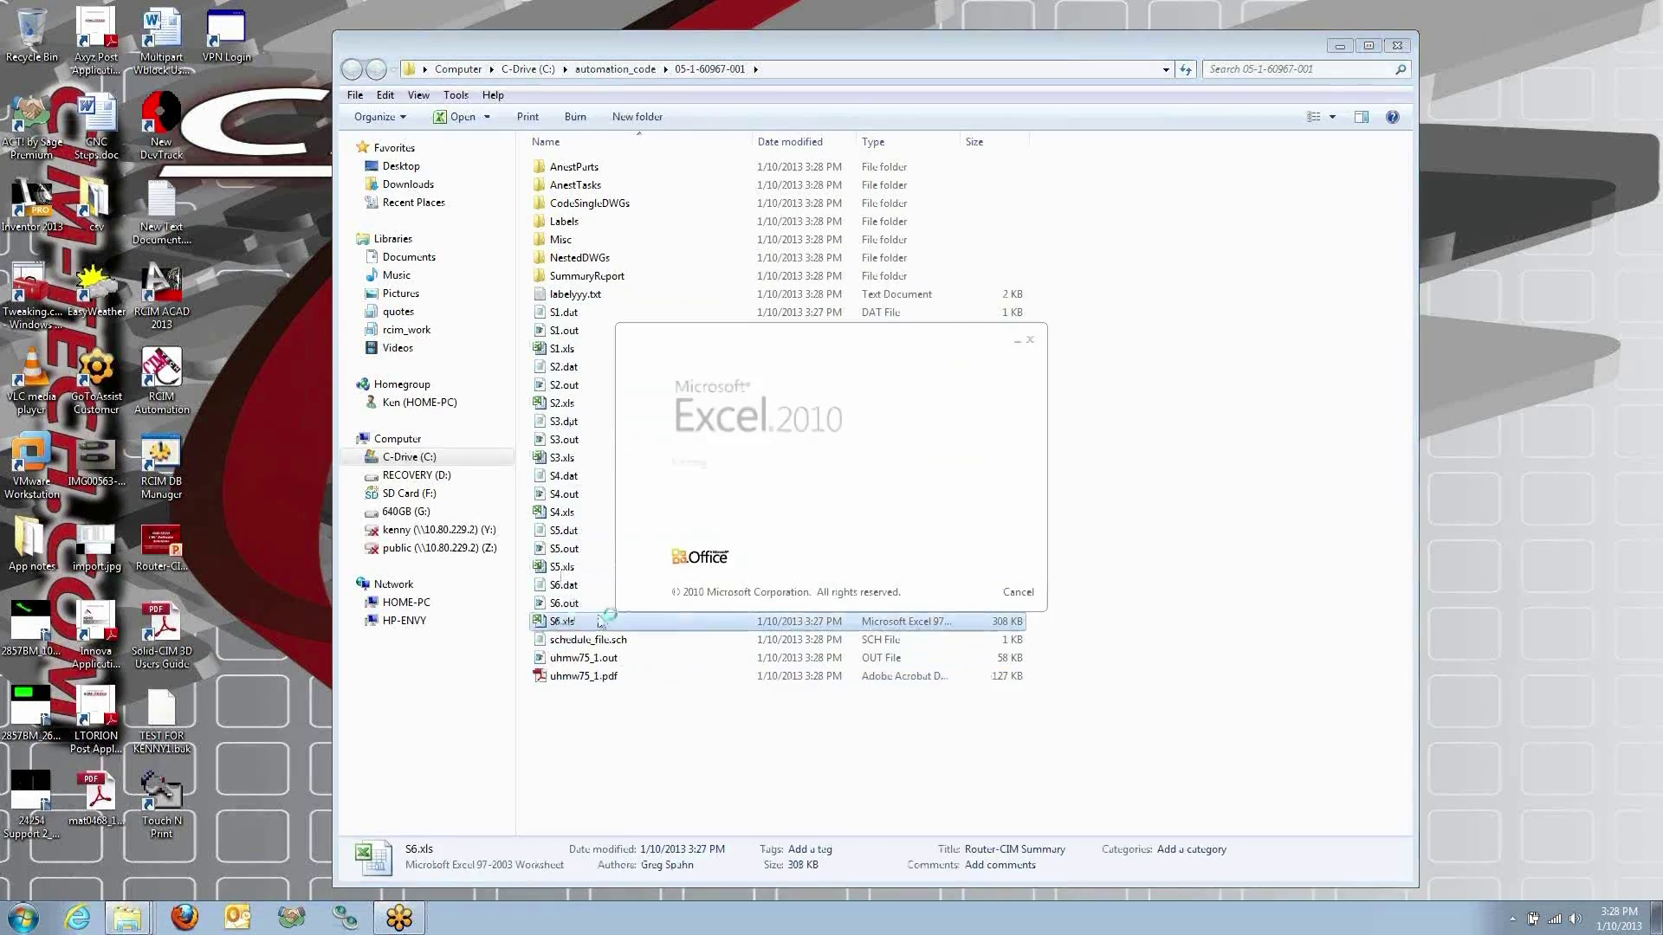
pyautogui.scroll(1, 1057, 645)
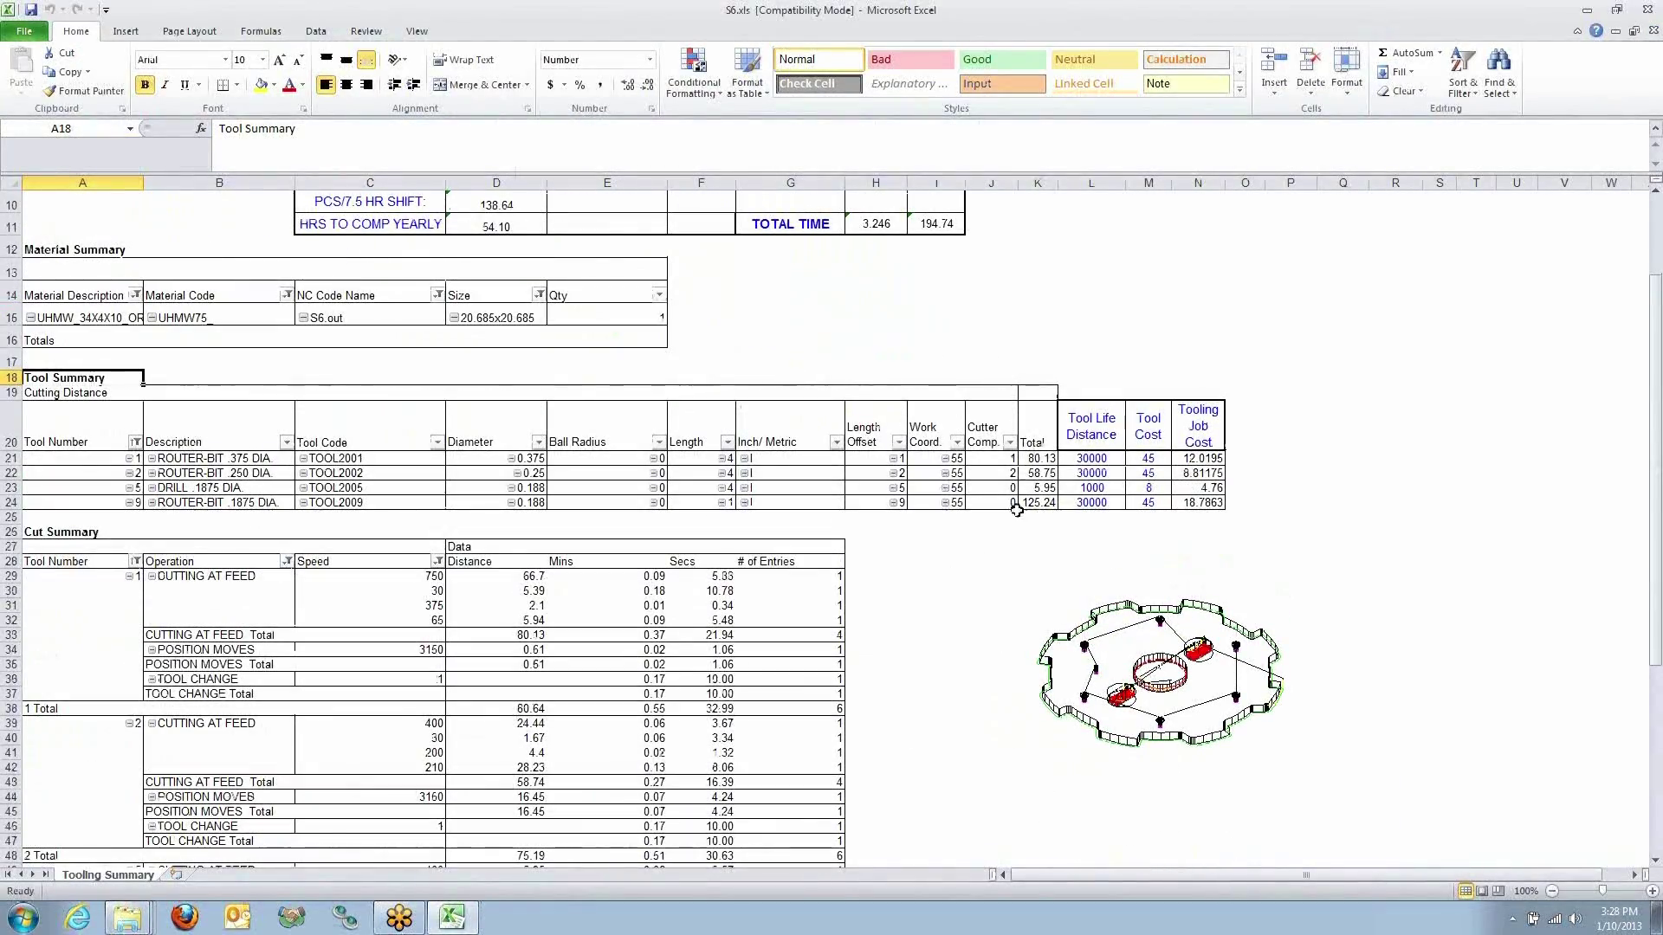
pyautogui.scroll(1, 1239, 648)
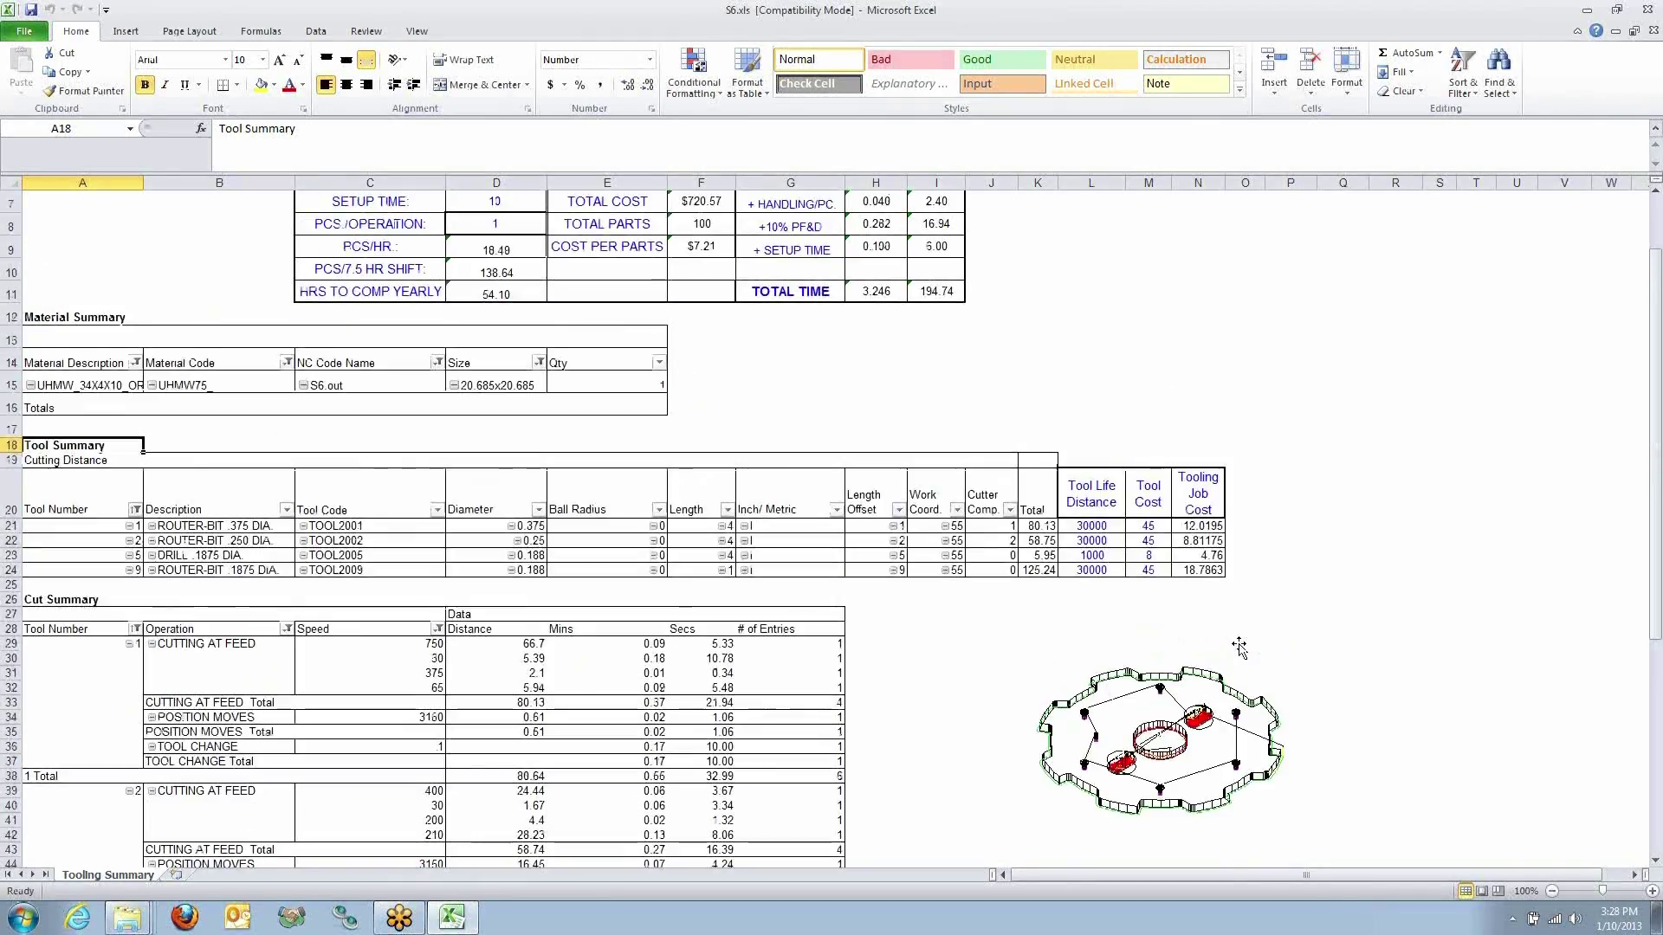
pyautogui.scroll(2, 1239, 648)
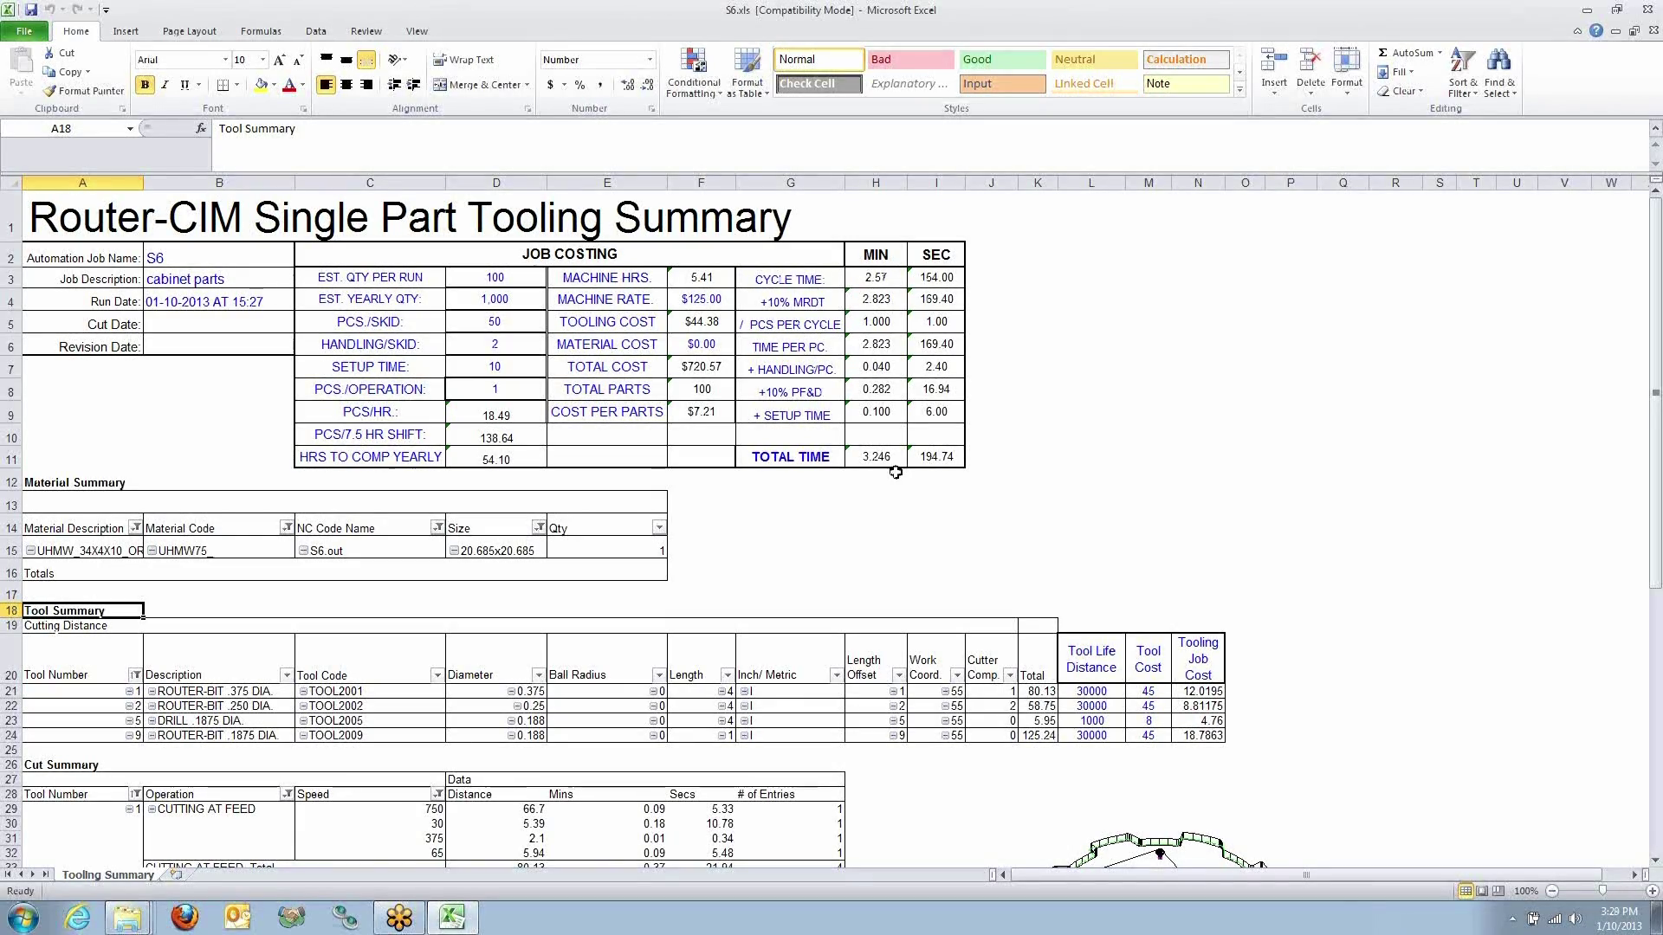
# Step: Close Excel and open uhmw75_.dwg from the NestedDWGs folder
pyautogui.click(1646, 10)
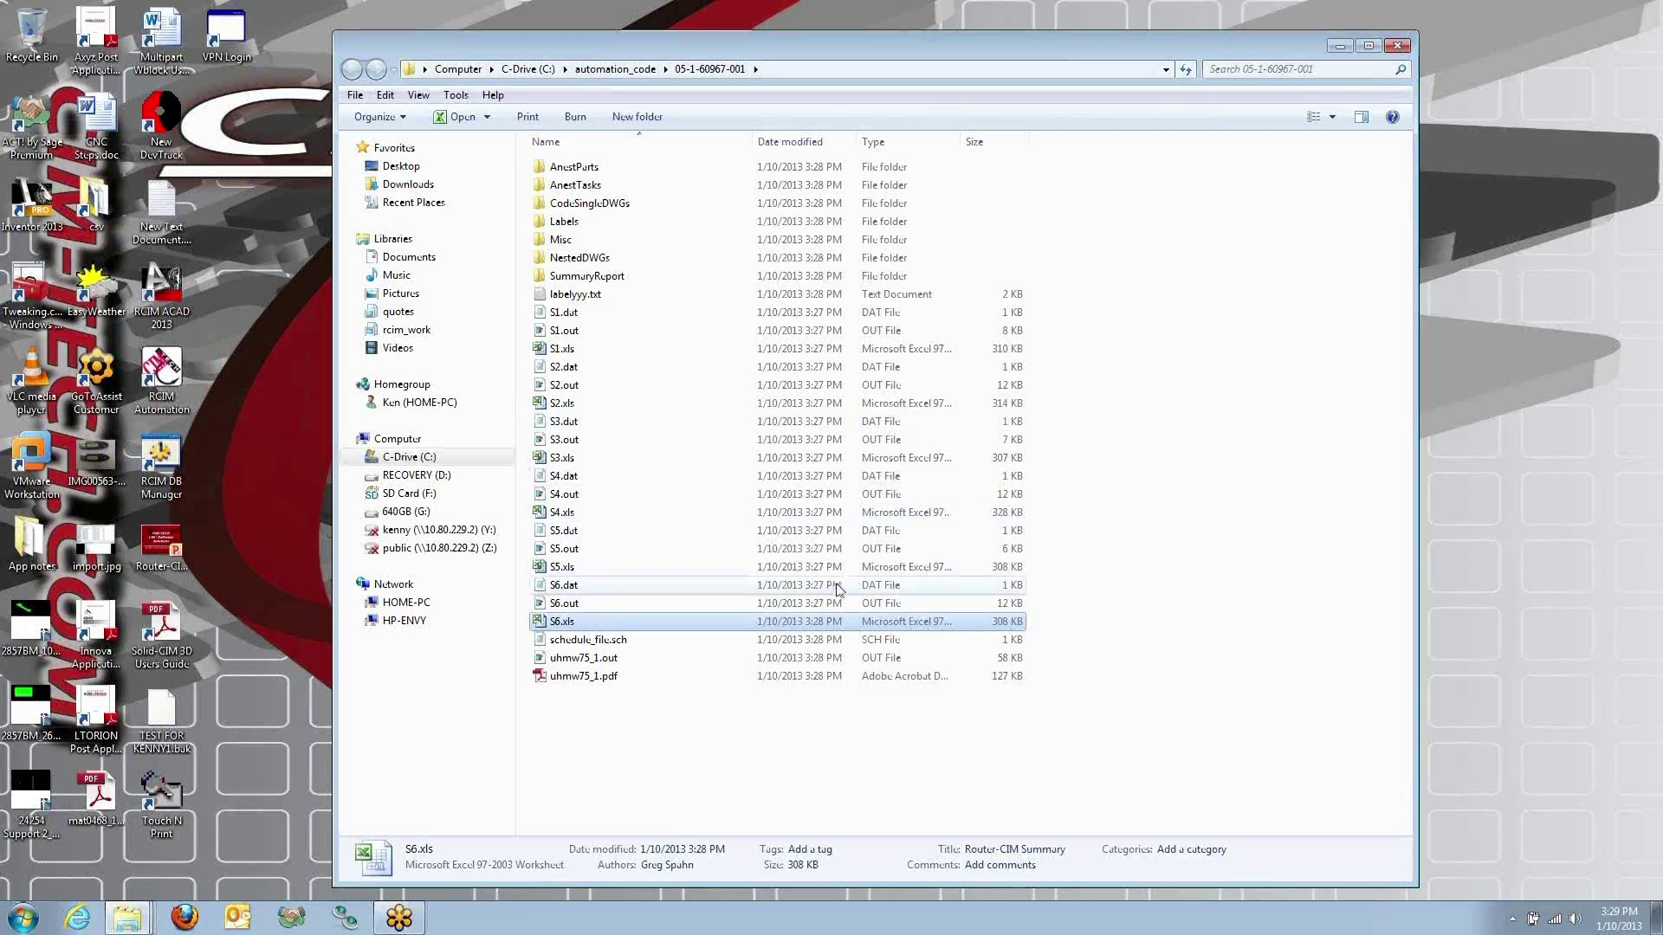
pyautogui.doubleClick(559, 258)
pyautogui.click(559, 169)
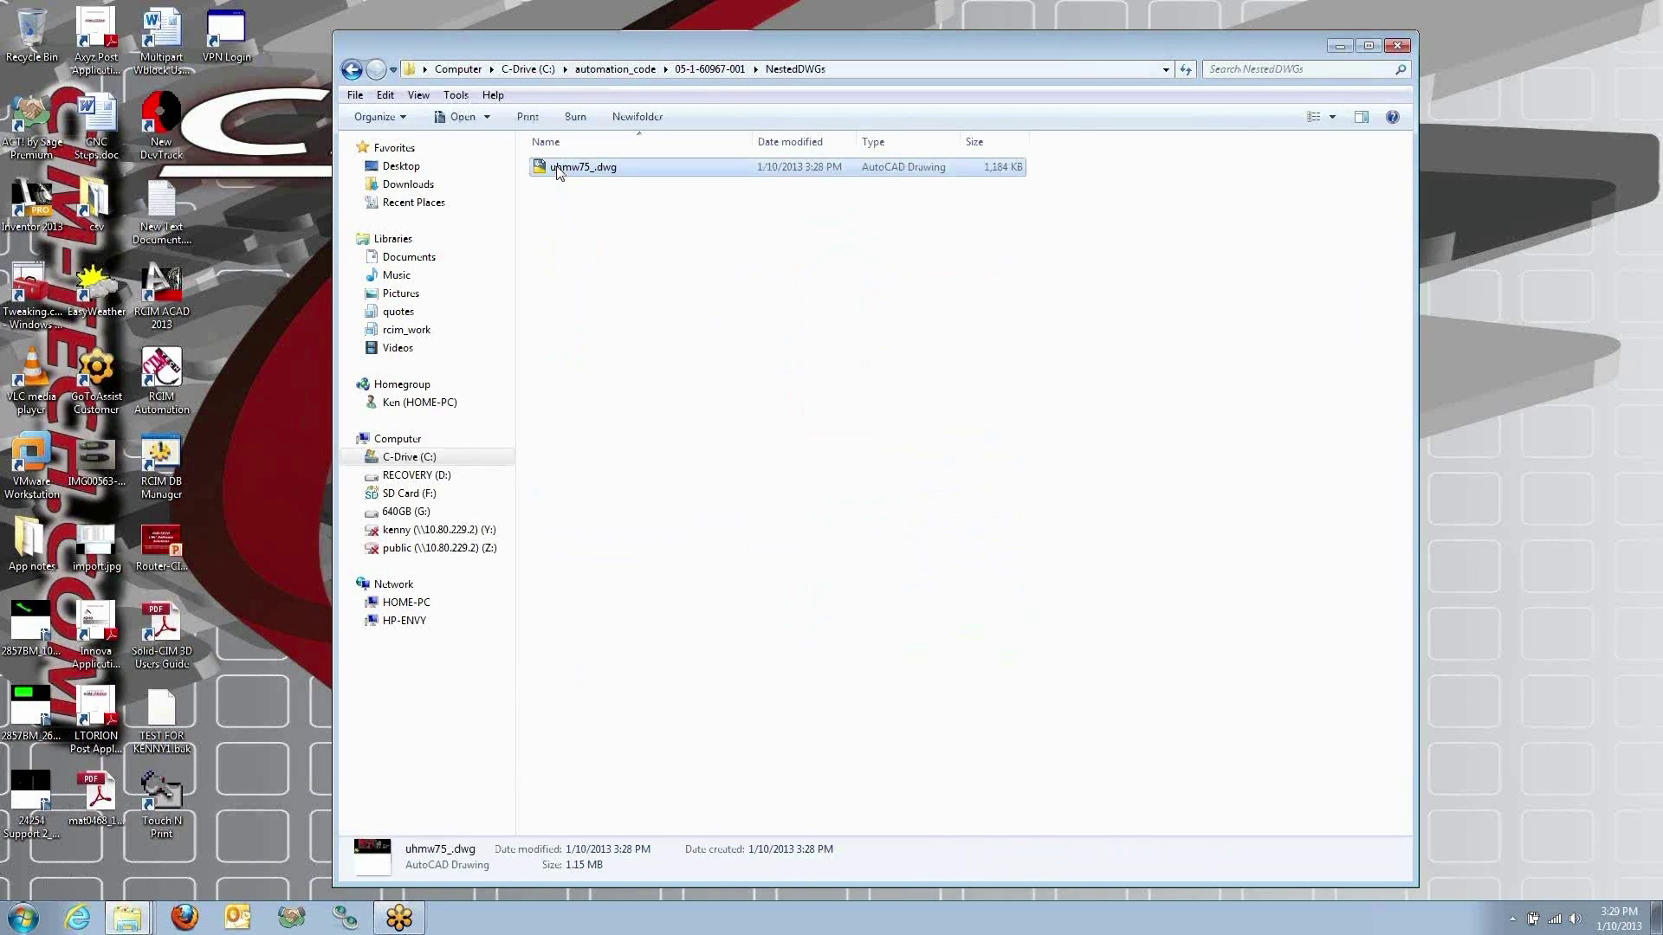
pyautogui.doubleClick(558, 170)
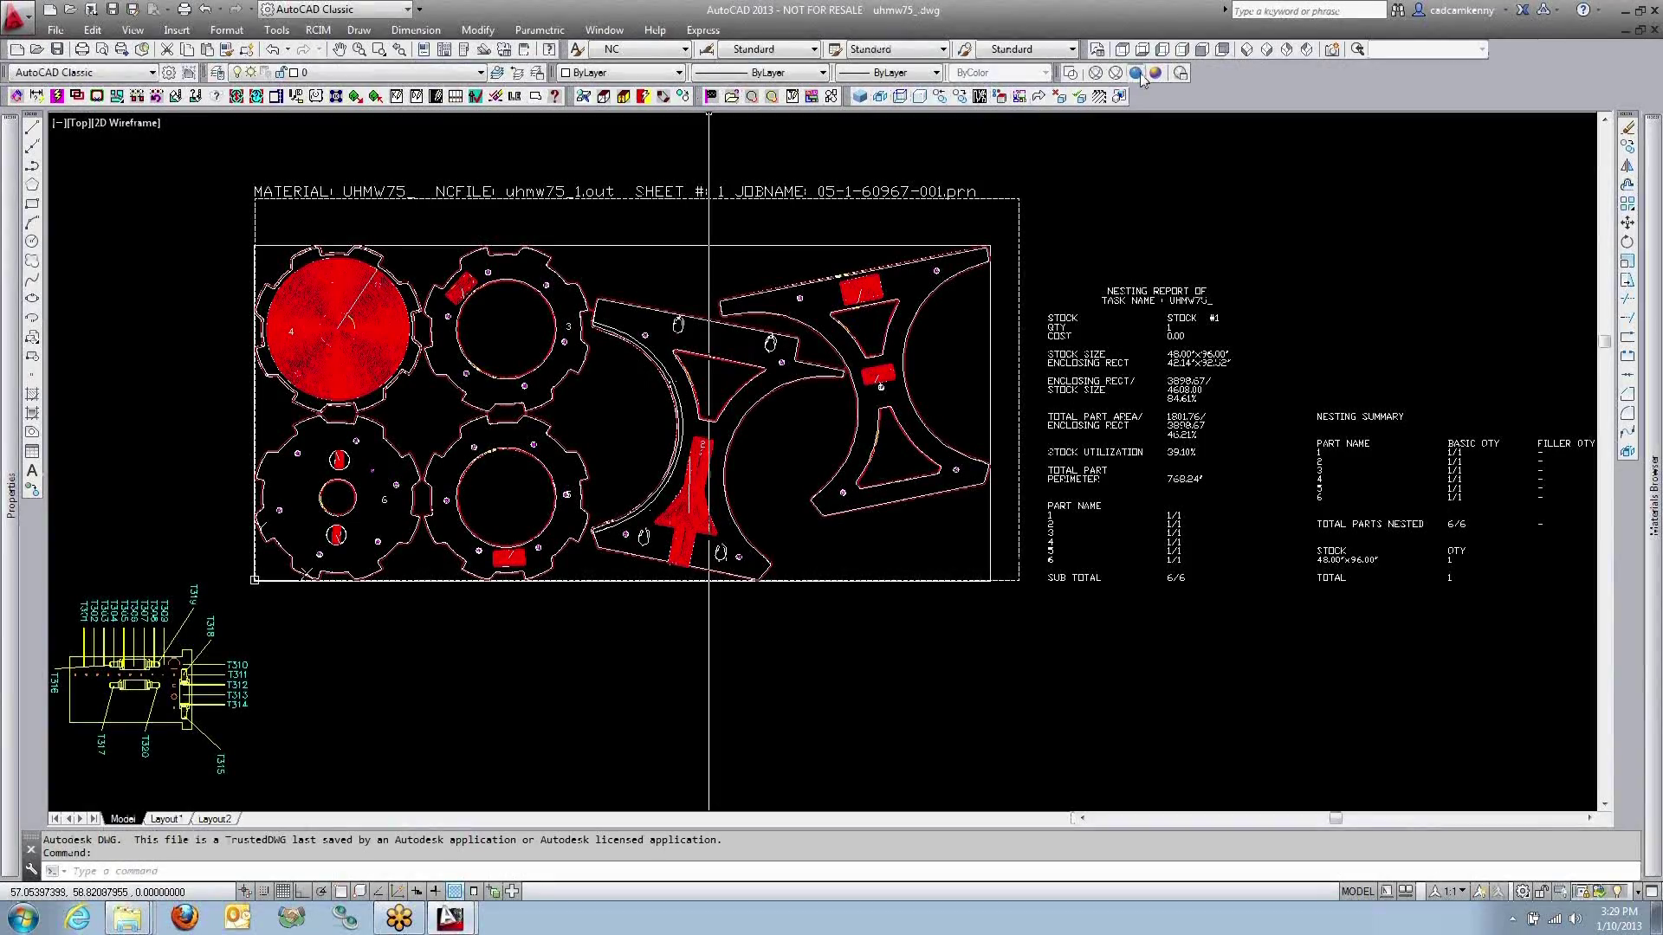
# Step: View the nested parts shaded in Conceptual style in 3D, then return to 2D Wireframe
pyautogui.click(1155, 73)
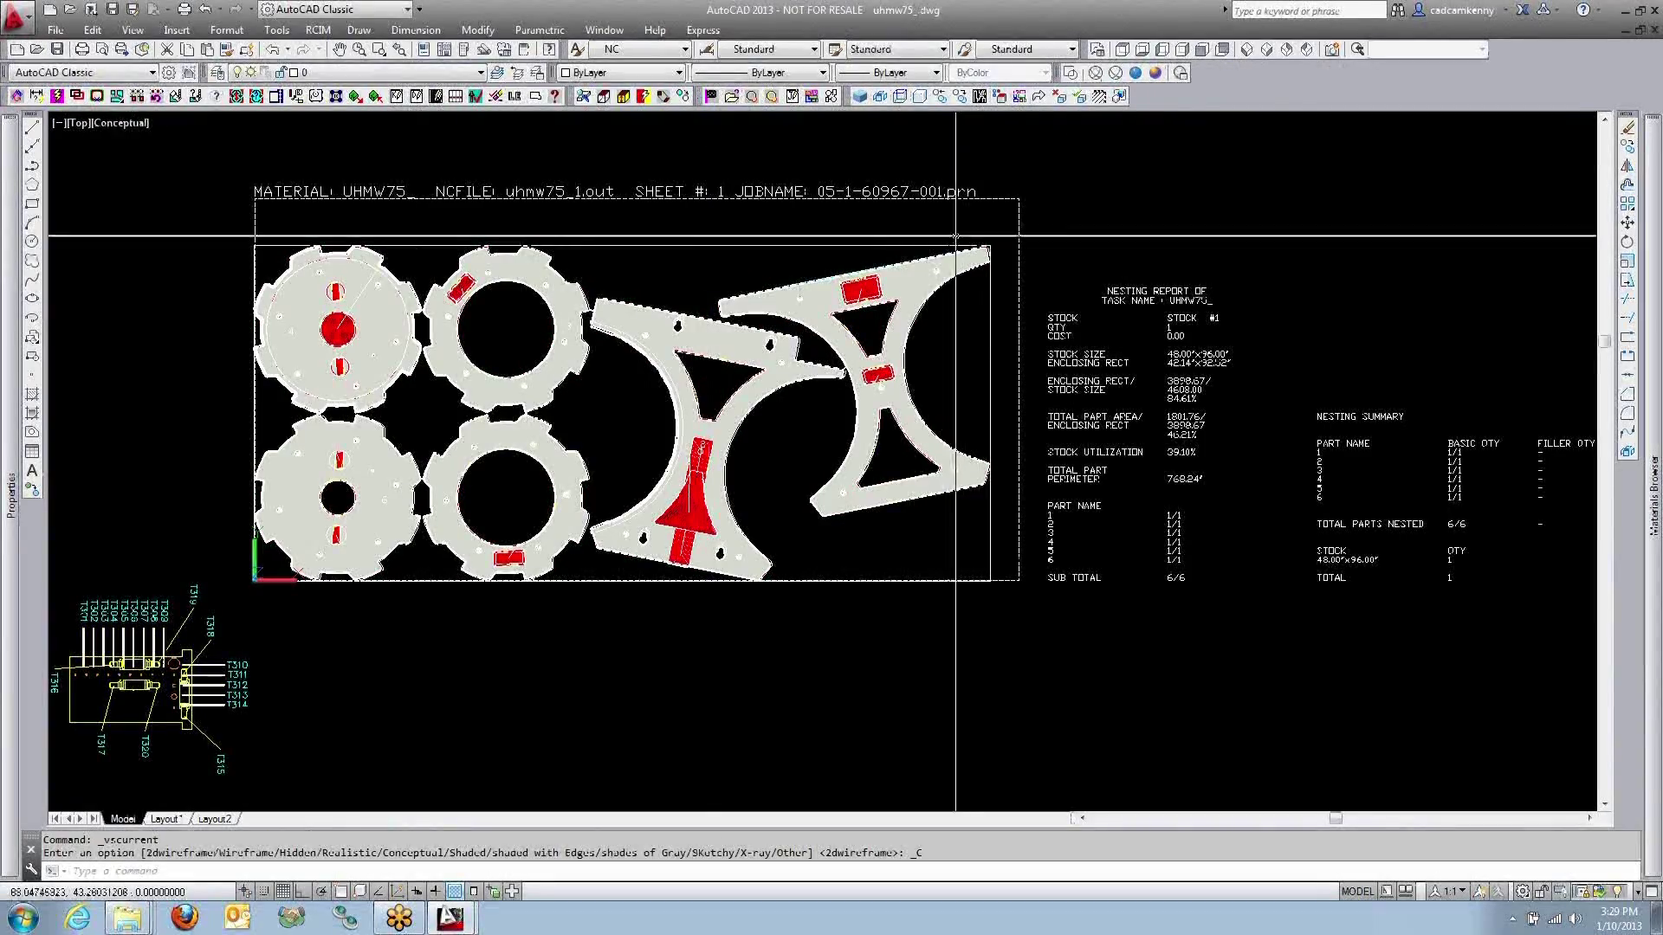
pyautogui.keyDown('shift'); pyautogui.moveTo(468, 478); pyautogui.dragTo(446, 330, button='middle'); pyautogui.keyUp('shift')
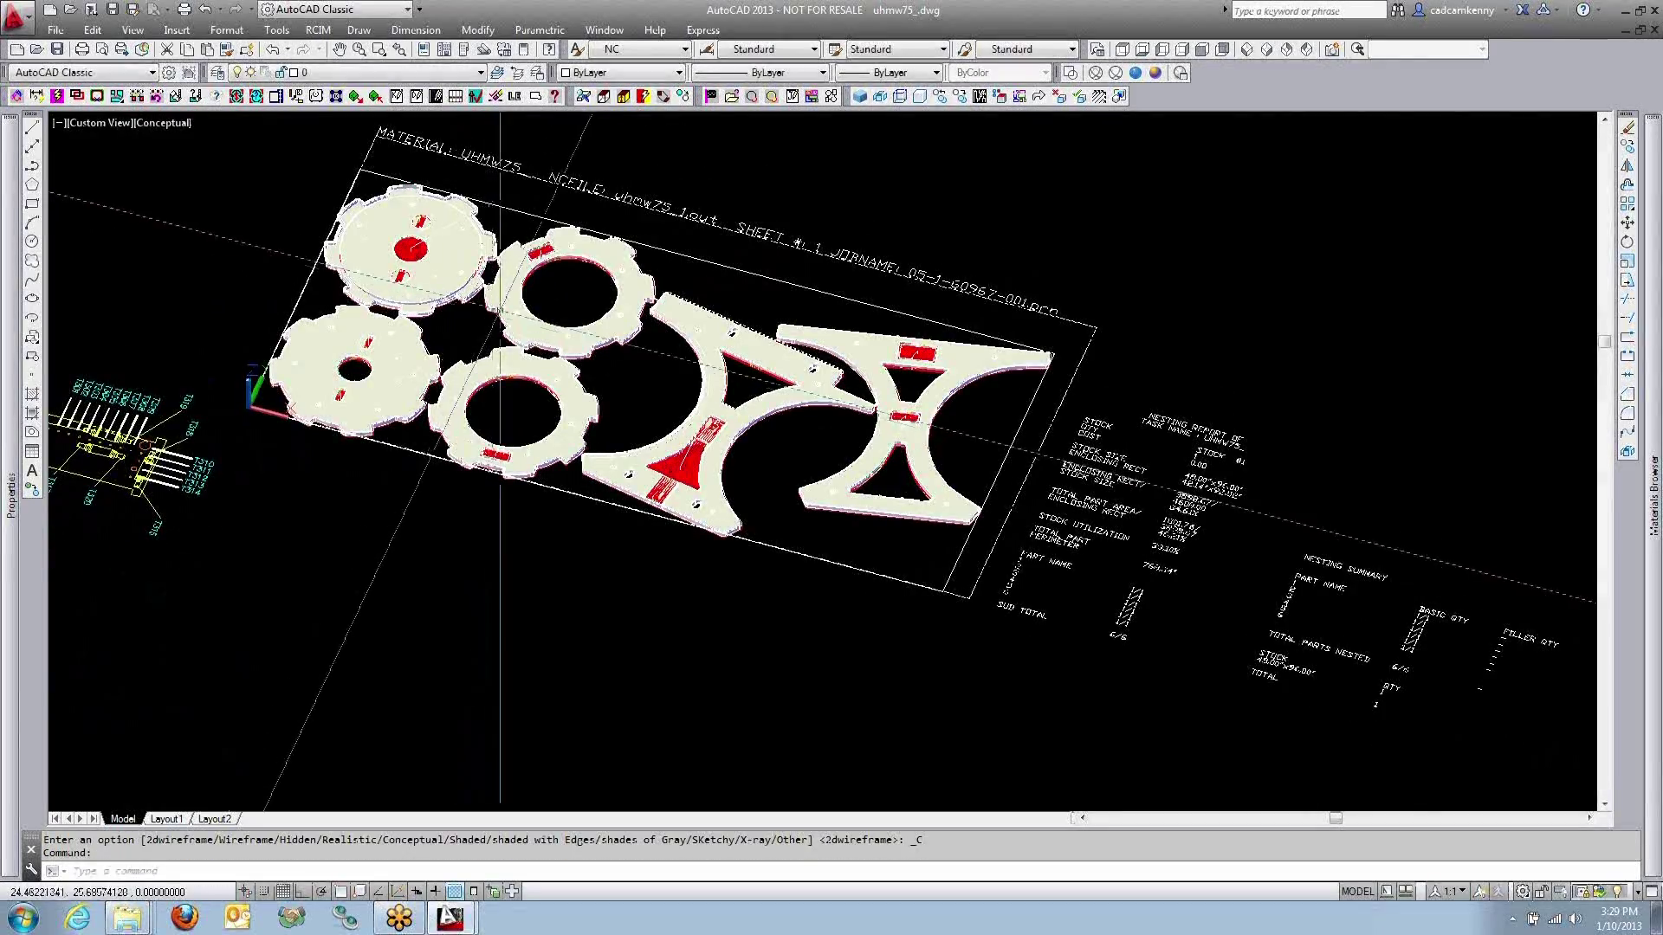
pyautogui.click(1071, 73)
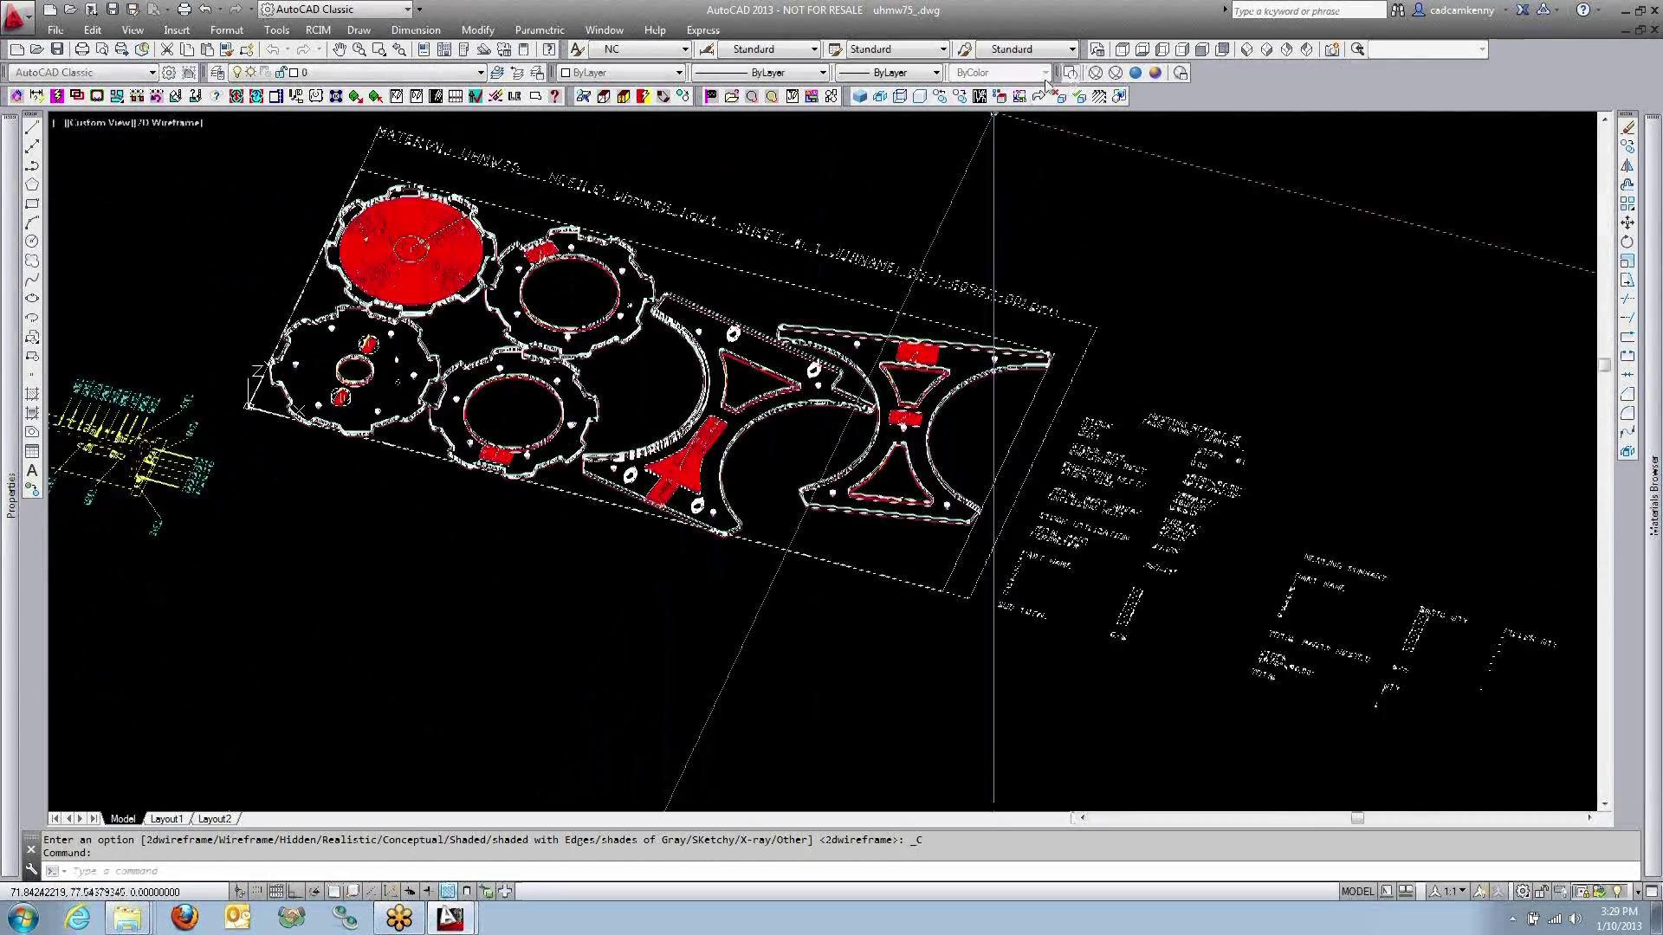
pyautogui.scroll(5, 764, 333)
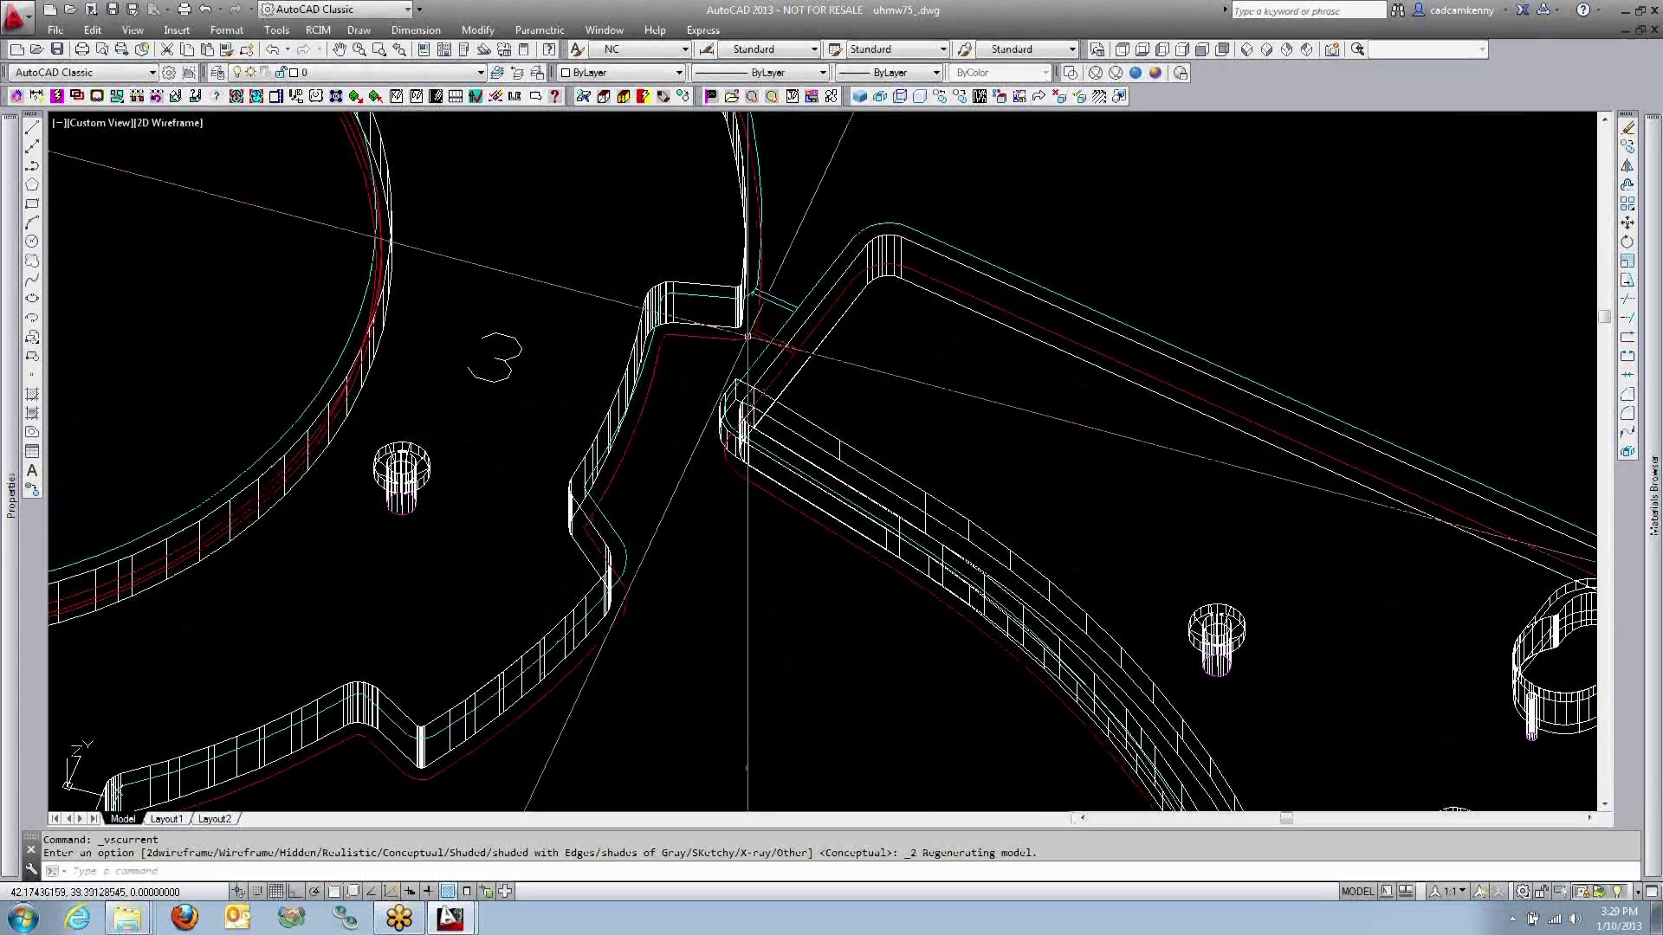
# Step: Start moving the whole nesting block with M, selecting it and picking a base point
pyautogui.write('m')
pyautogui.press('Return')
pyautogui.click(838, 313)
pyautogui.scroll(-2, 838, 313)
pyautogui.scroll(-3, 837, 313)
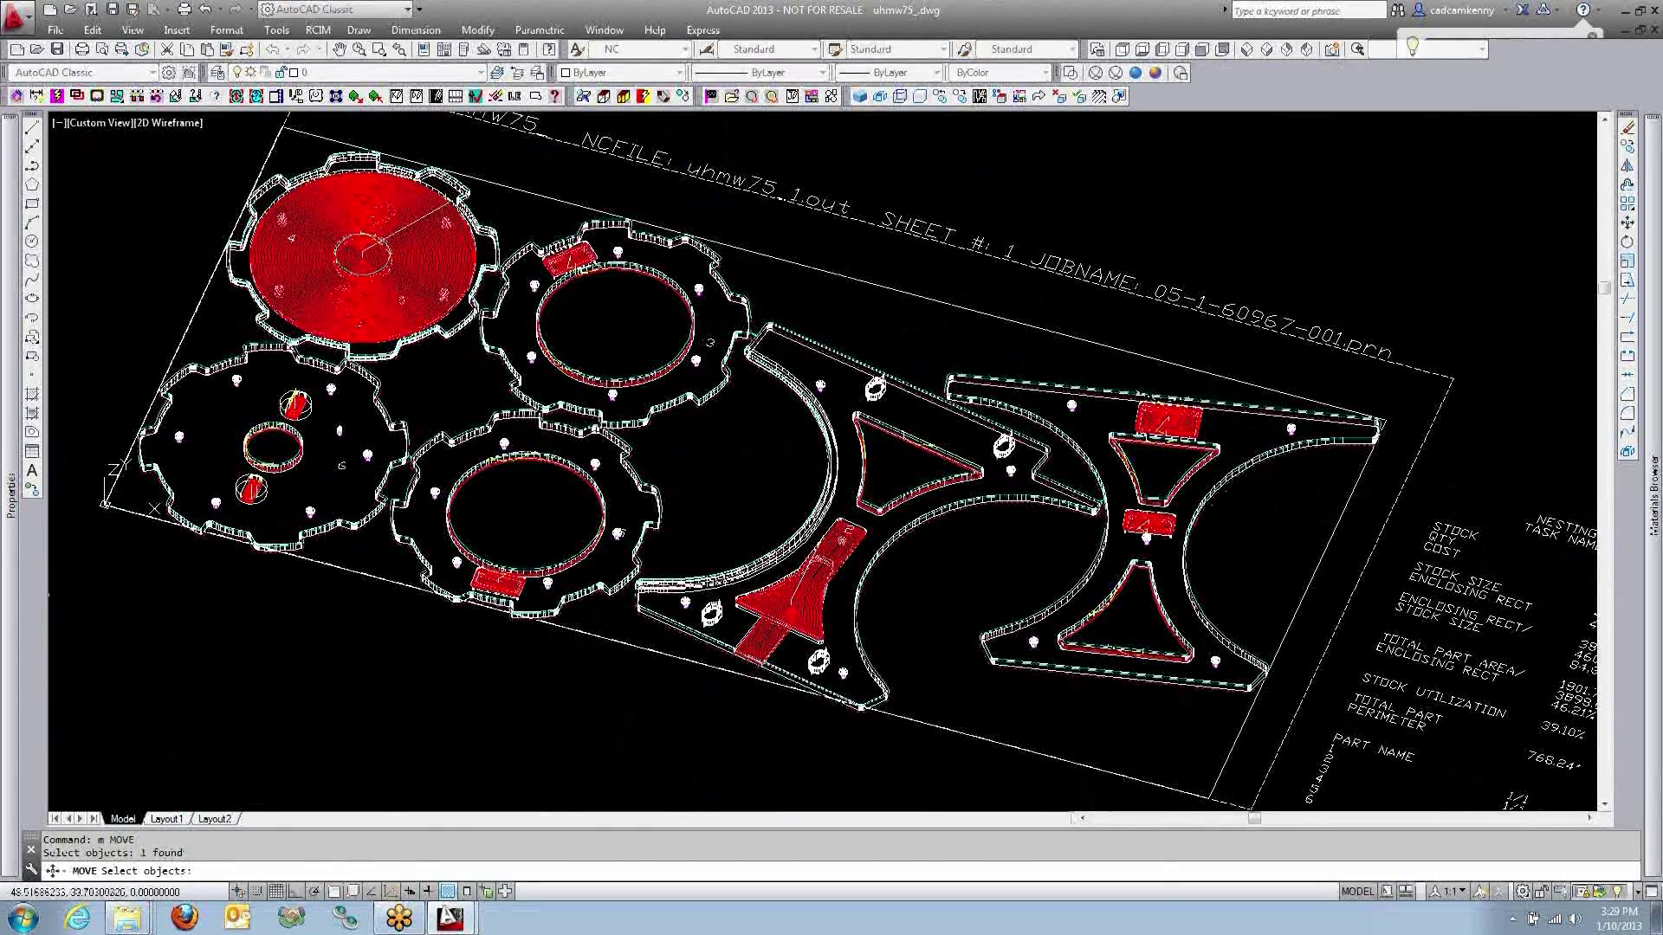
pyautogui.press('Return')
pyautogui.click(805, 485)
pyautogui.scroll(-3, 767, 576)
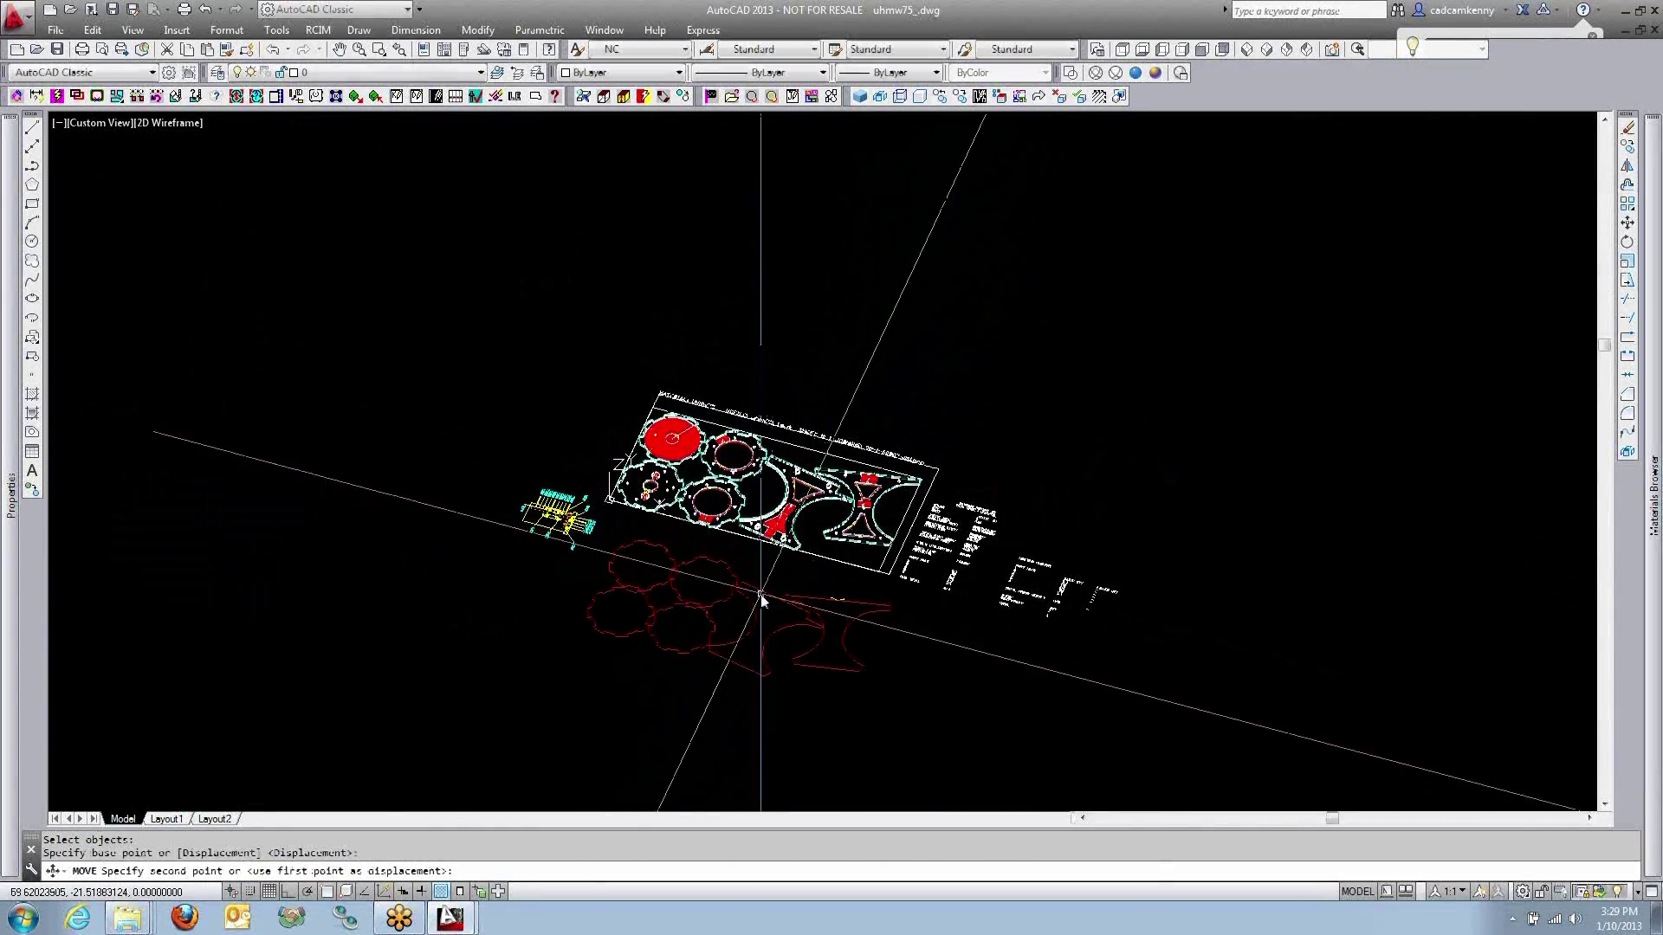
pyautogui.click(783, 607)
# Step: Place the moved part outlines below the sheet and regenerate the drawing with RE
pyautogui.scroll(5, 806, 597)
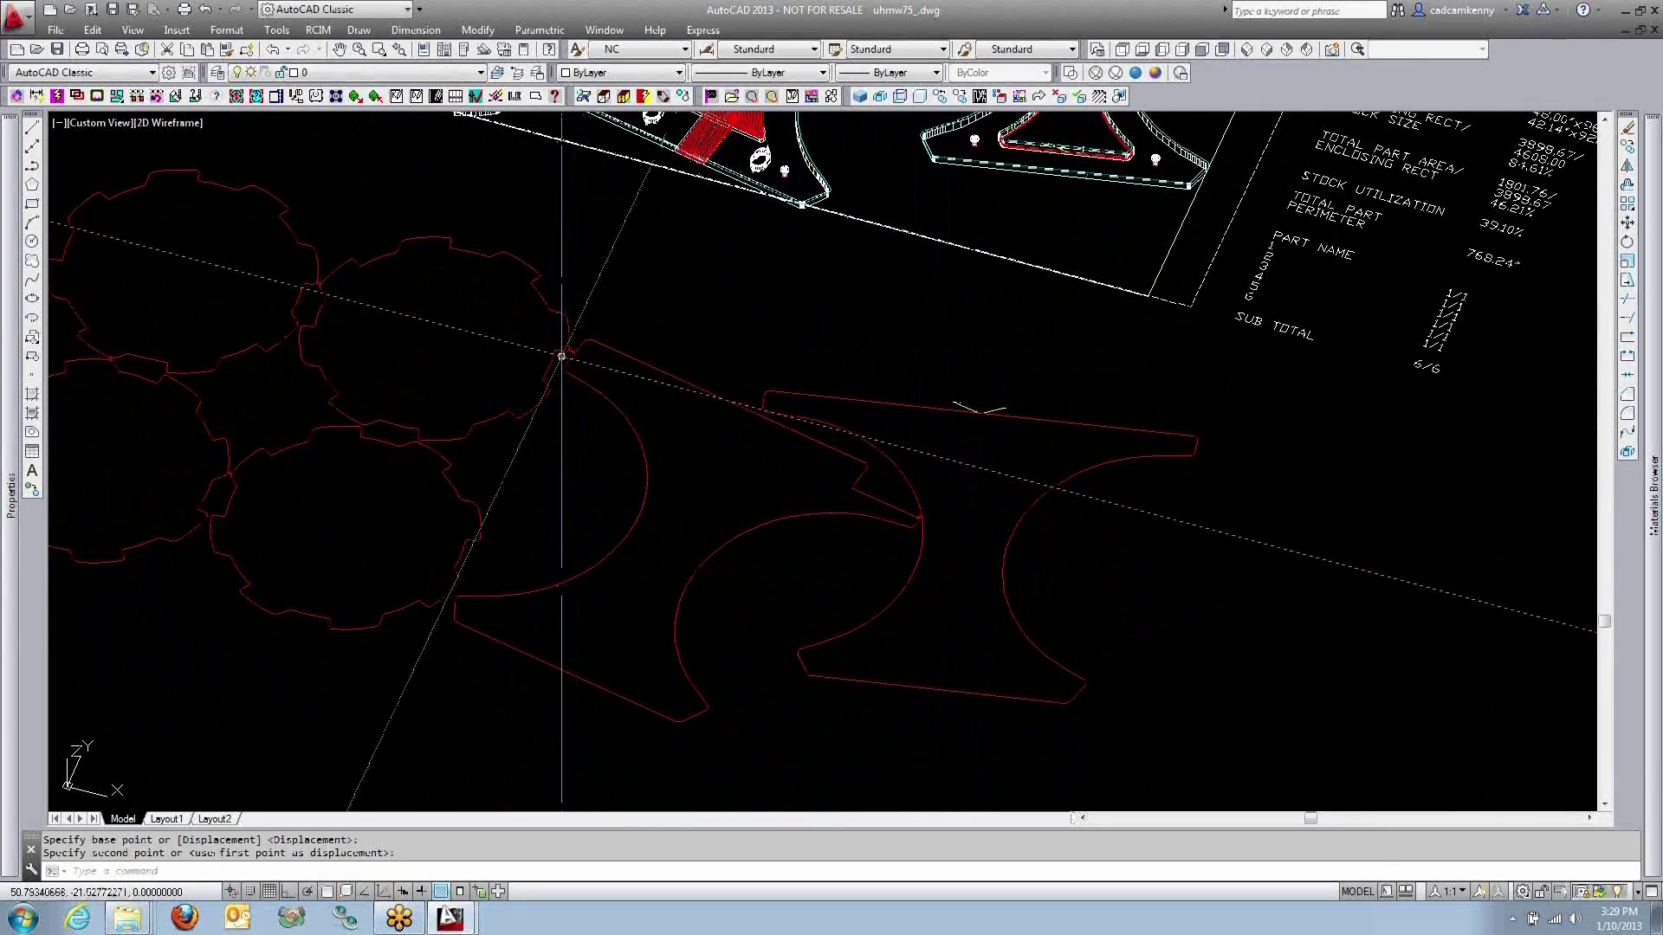
pyautogui.scroll(6, 953, 523)
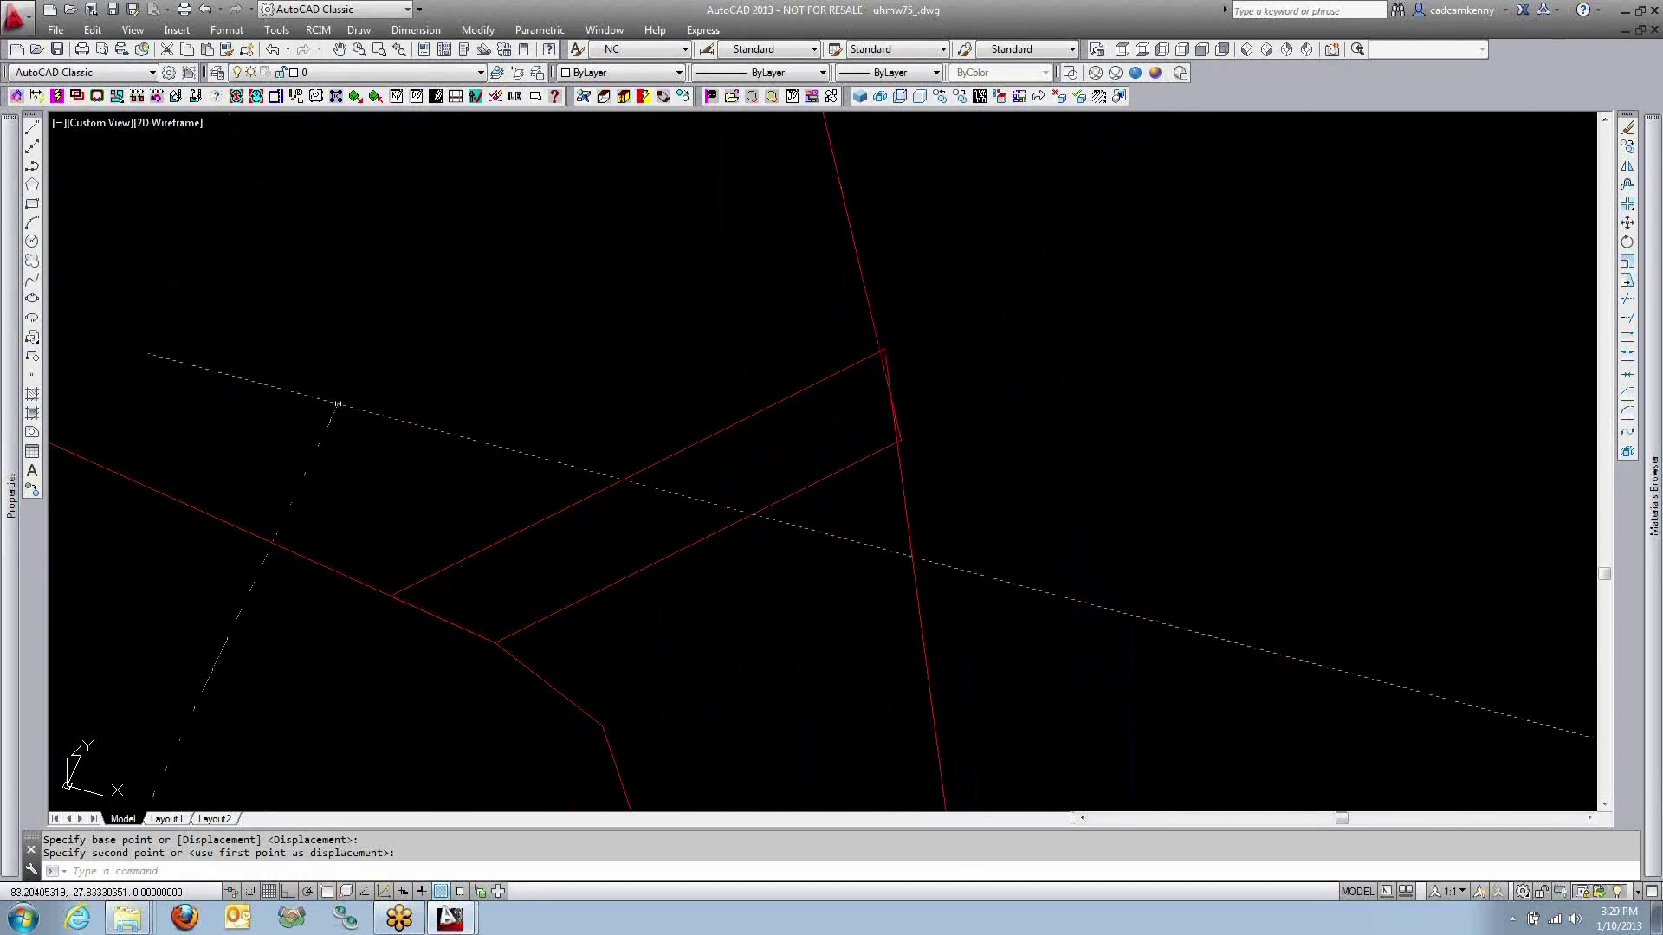
pyautogui.click(451, 445)
pyautogui.scroll(-3, 452, 445)
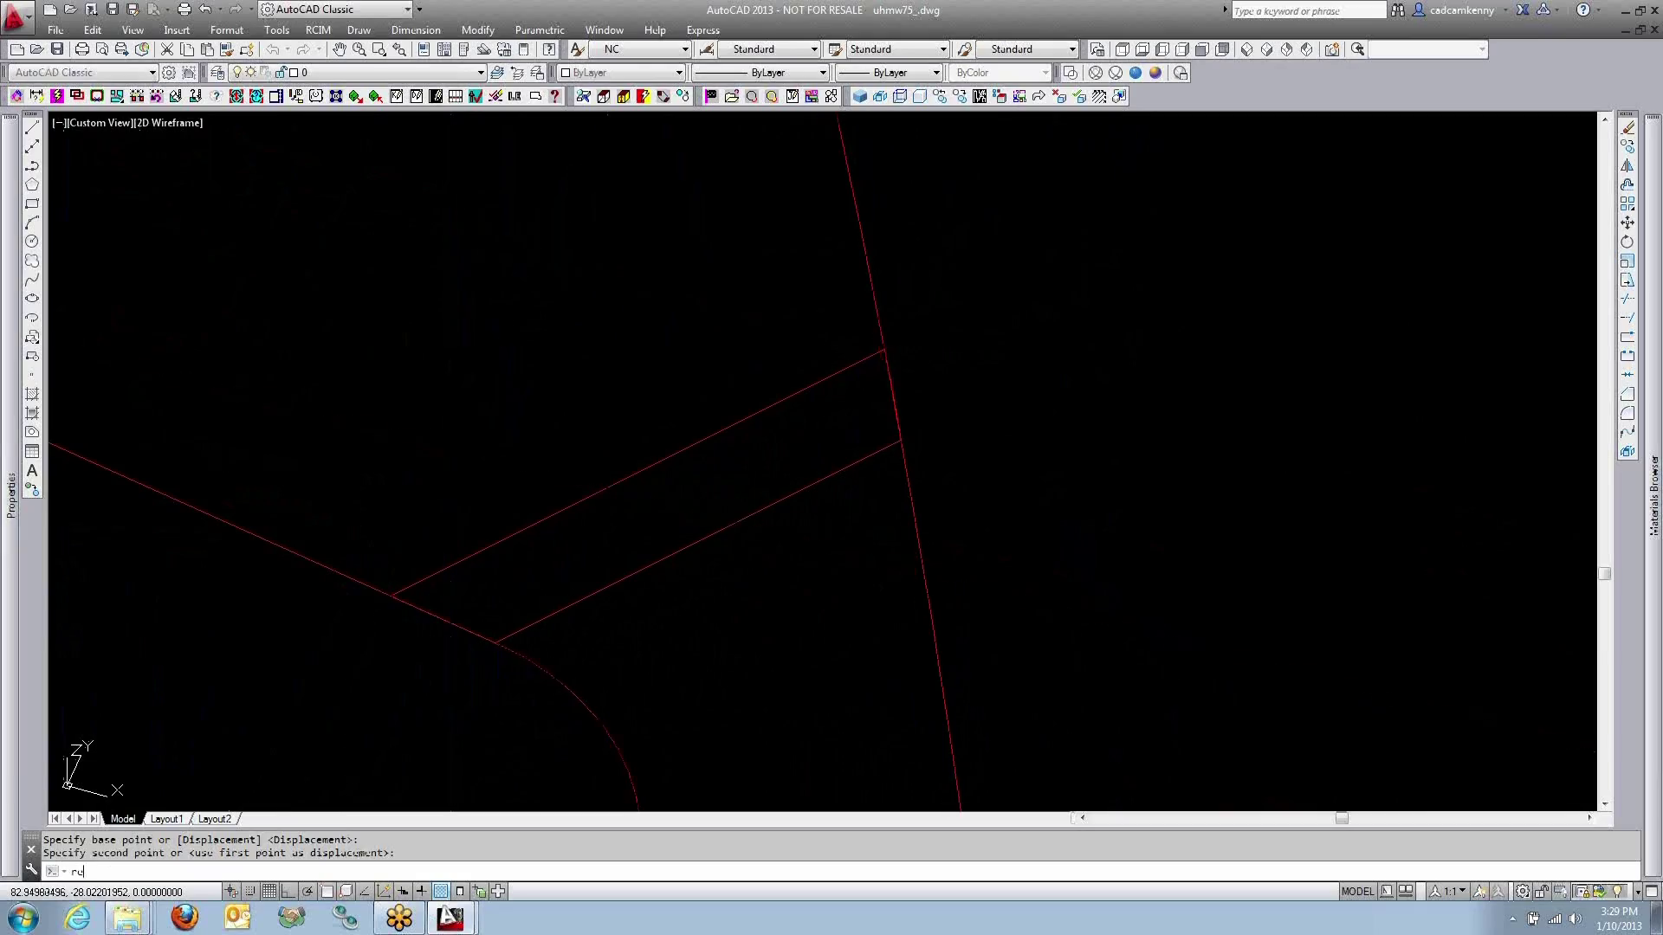
pyautogui.write('re')
pyautogui.press('Return')
# Step: Orbit and shade the parts in Conceptual style, then quit AutoCAD
pyautogui.scroll(2, 894, 450)
pyautogui.scroll(-5, 730, 433)
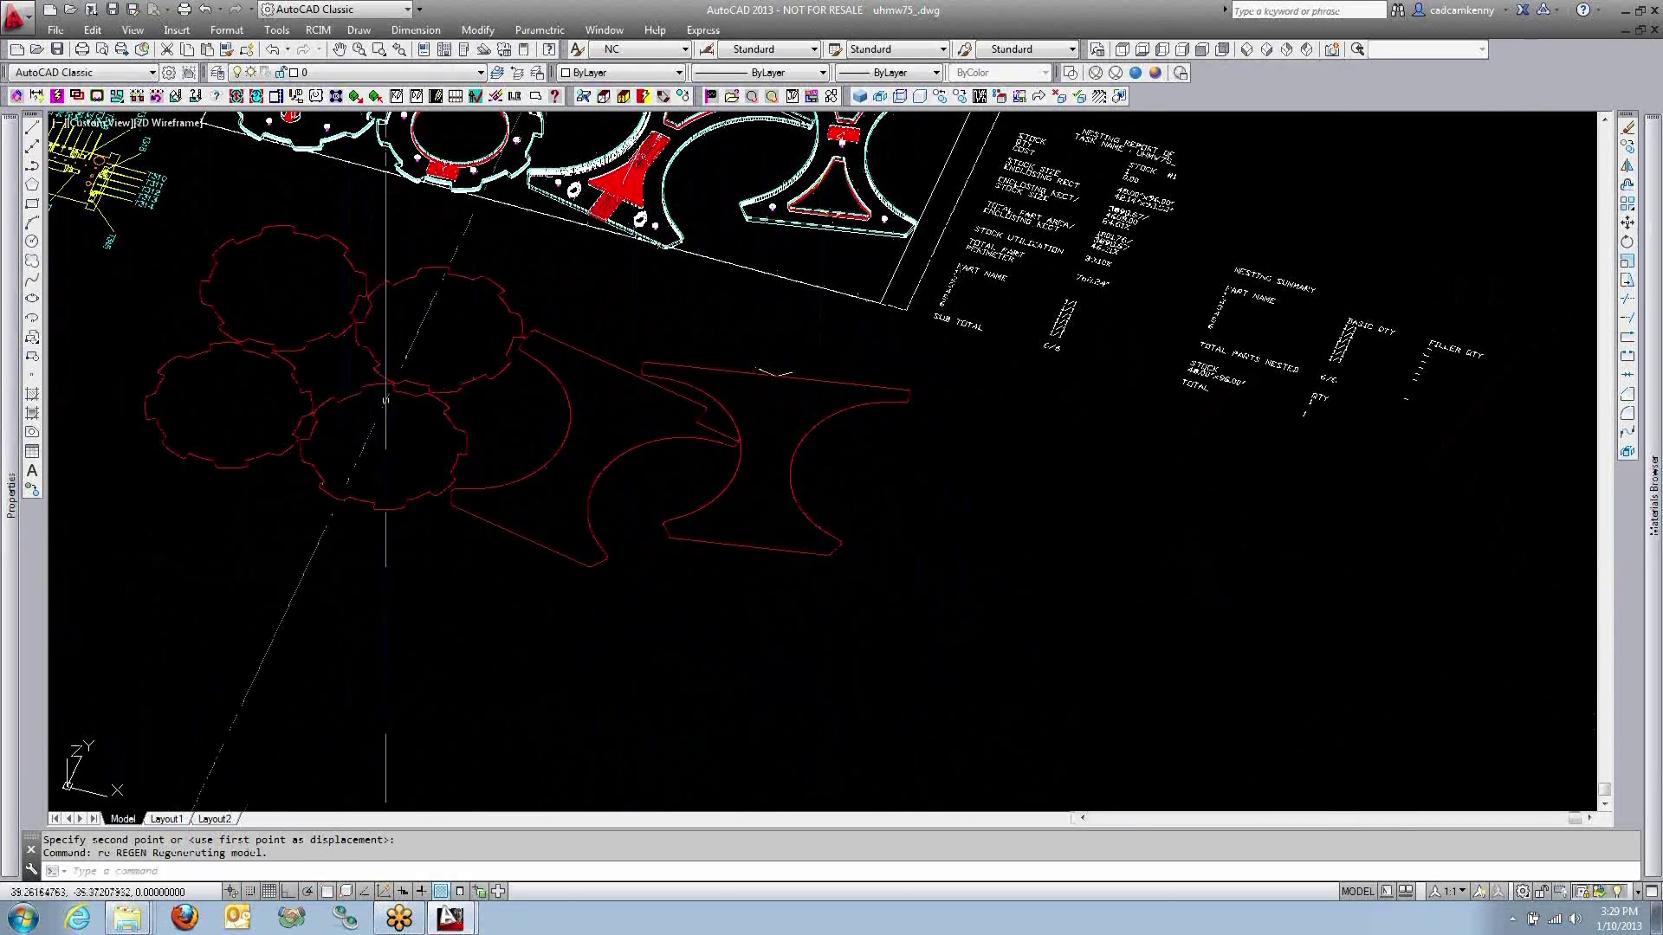
pyautogui.moveTo(381, 450)
pyautogui.keyDown('shift'); pyautogui.mouseDown(button='middle')
pyautogui.moveTo(586, 482)
pyautogui.moveTo(594, 592)
pyautogui.mouseUp(button='middle'); pyautogui.keyUp('shift')
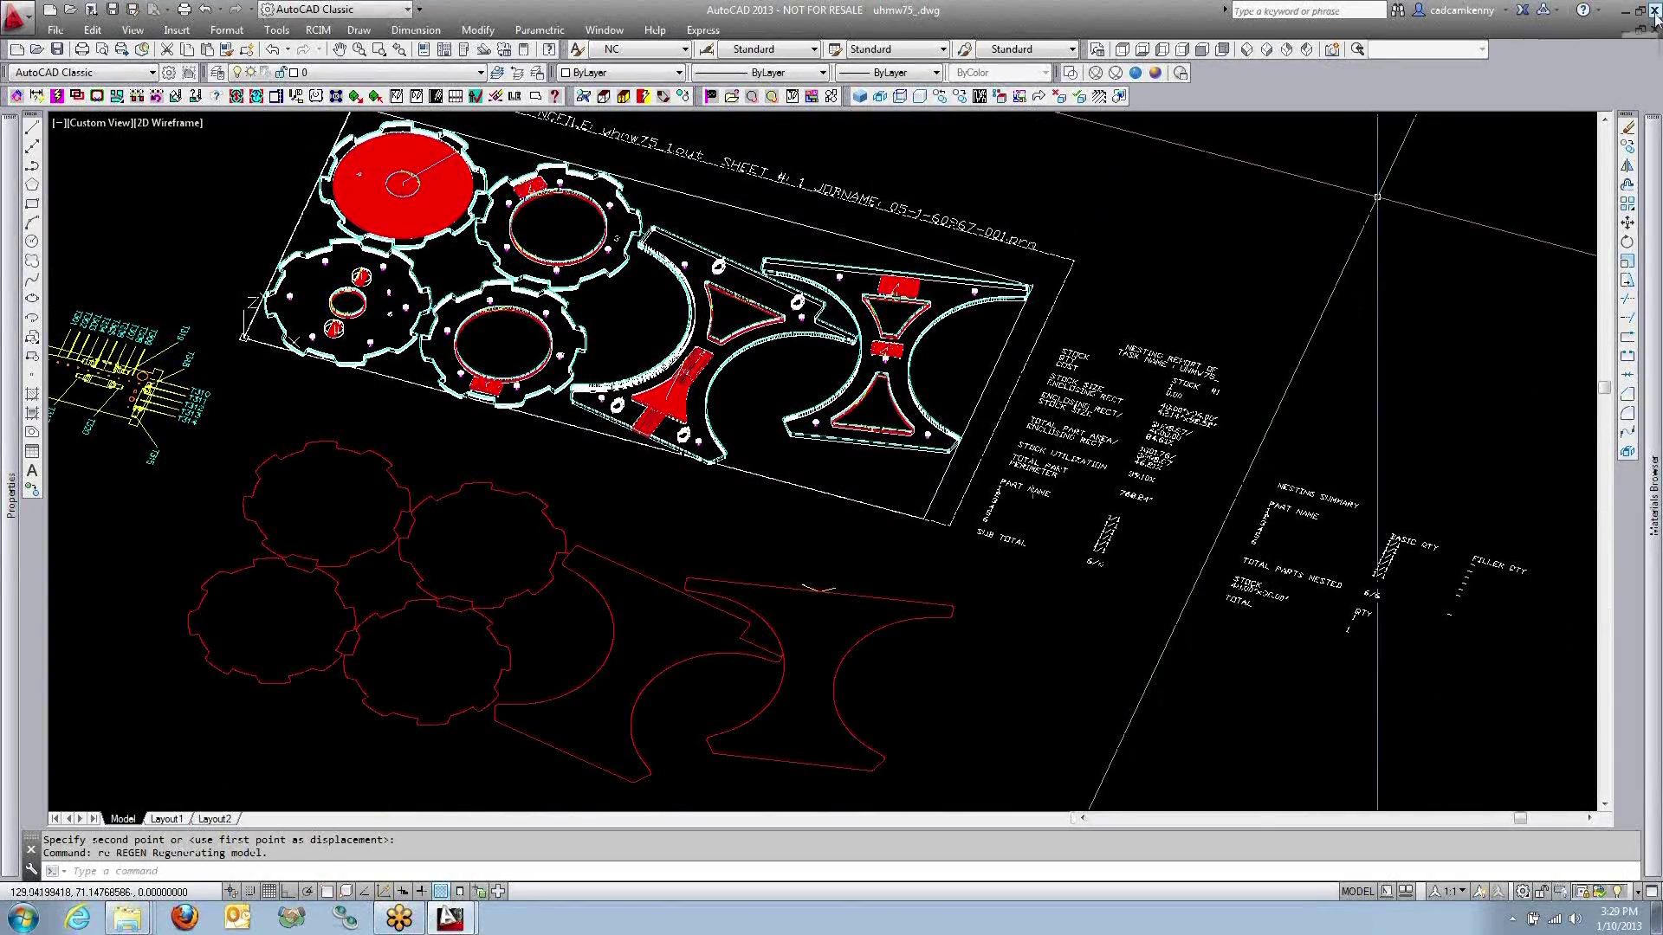
pyautogui.click(1155, 72)
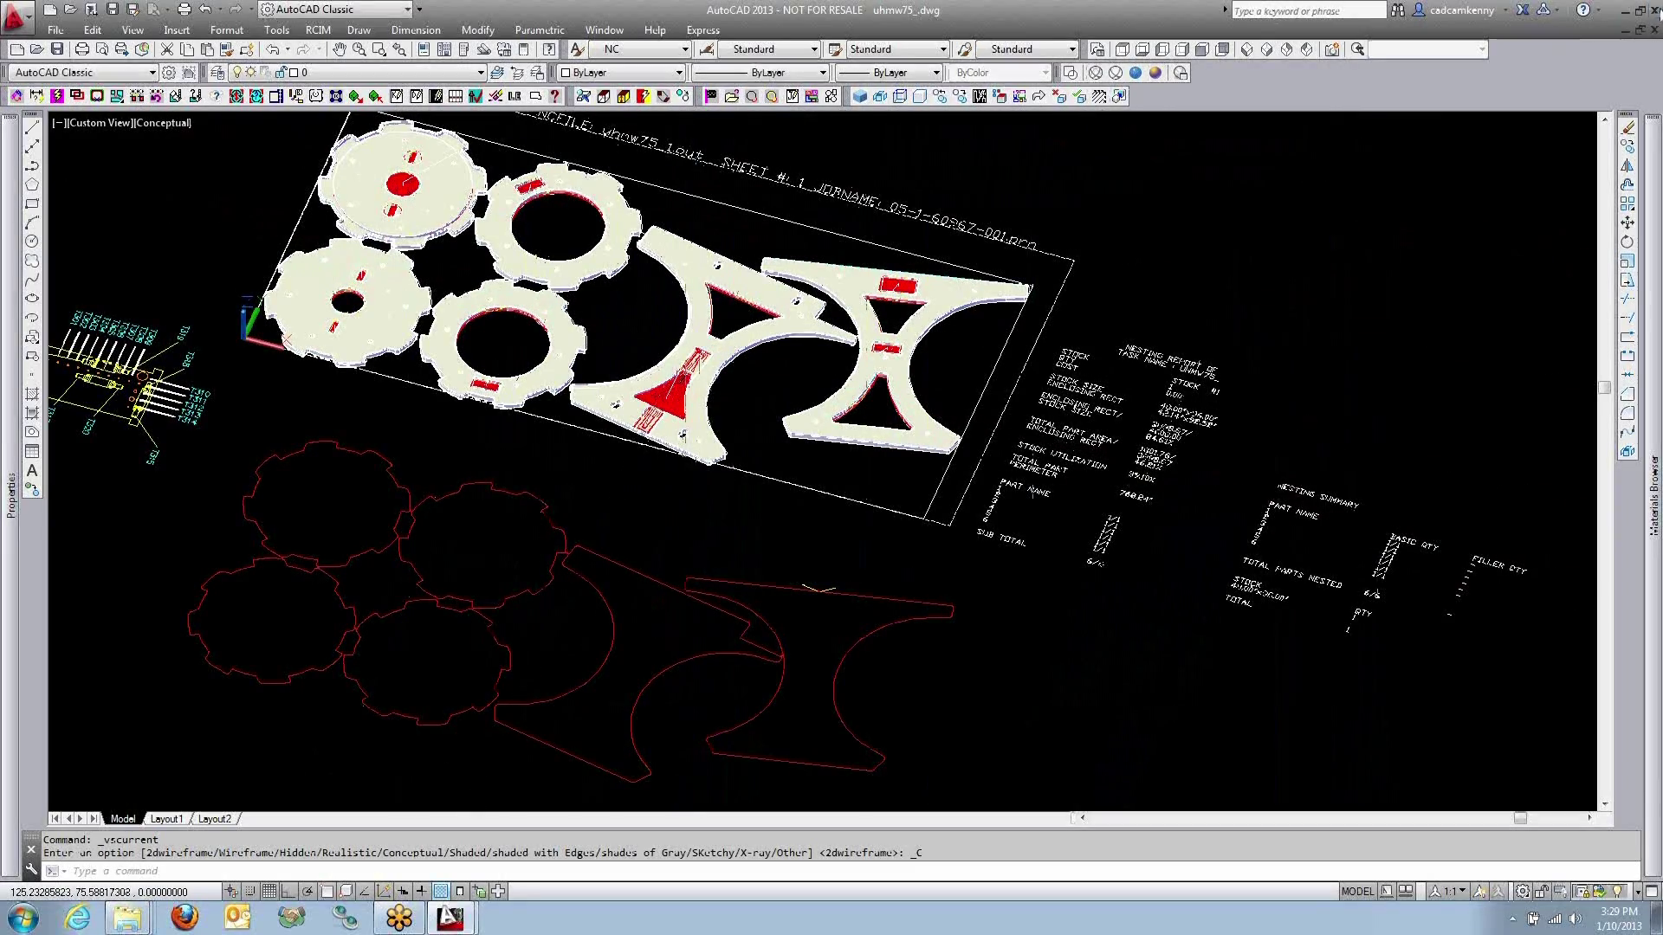
pyautogui.hotkey('ctrl', 'q')
# Step: Close AutoCAD without saving and open RouterCim.zdl from the job's Labels folder
pyautogui.click(901, 496)
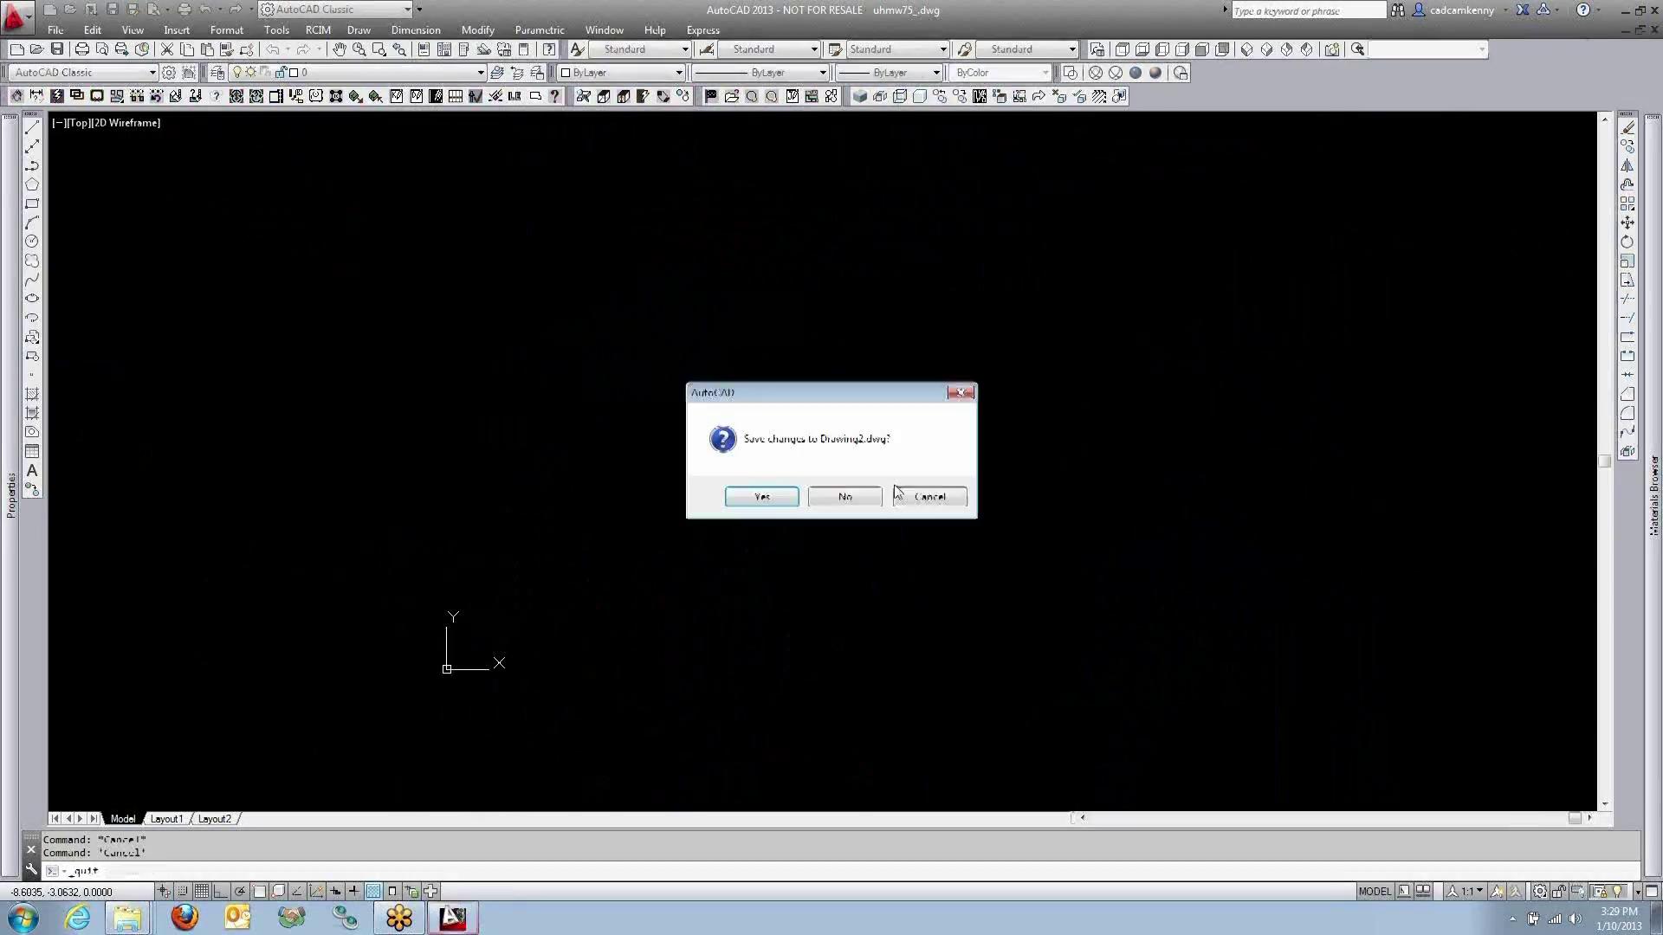
pyautogui.click(820, 497)
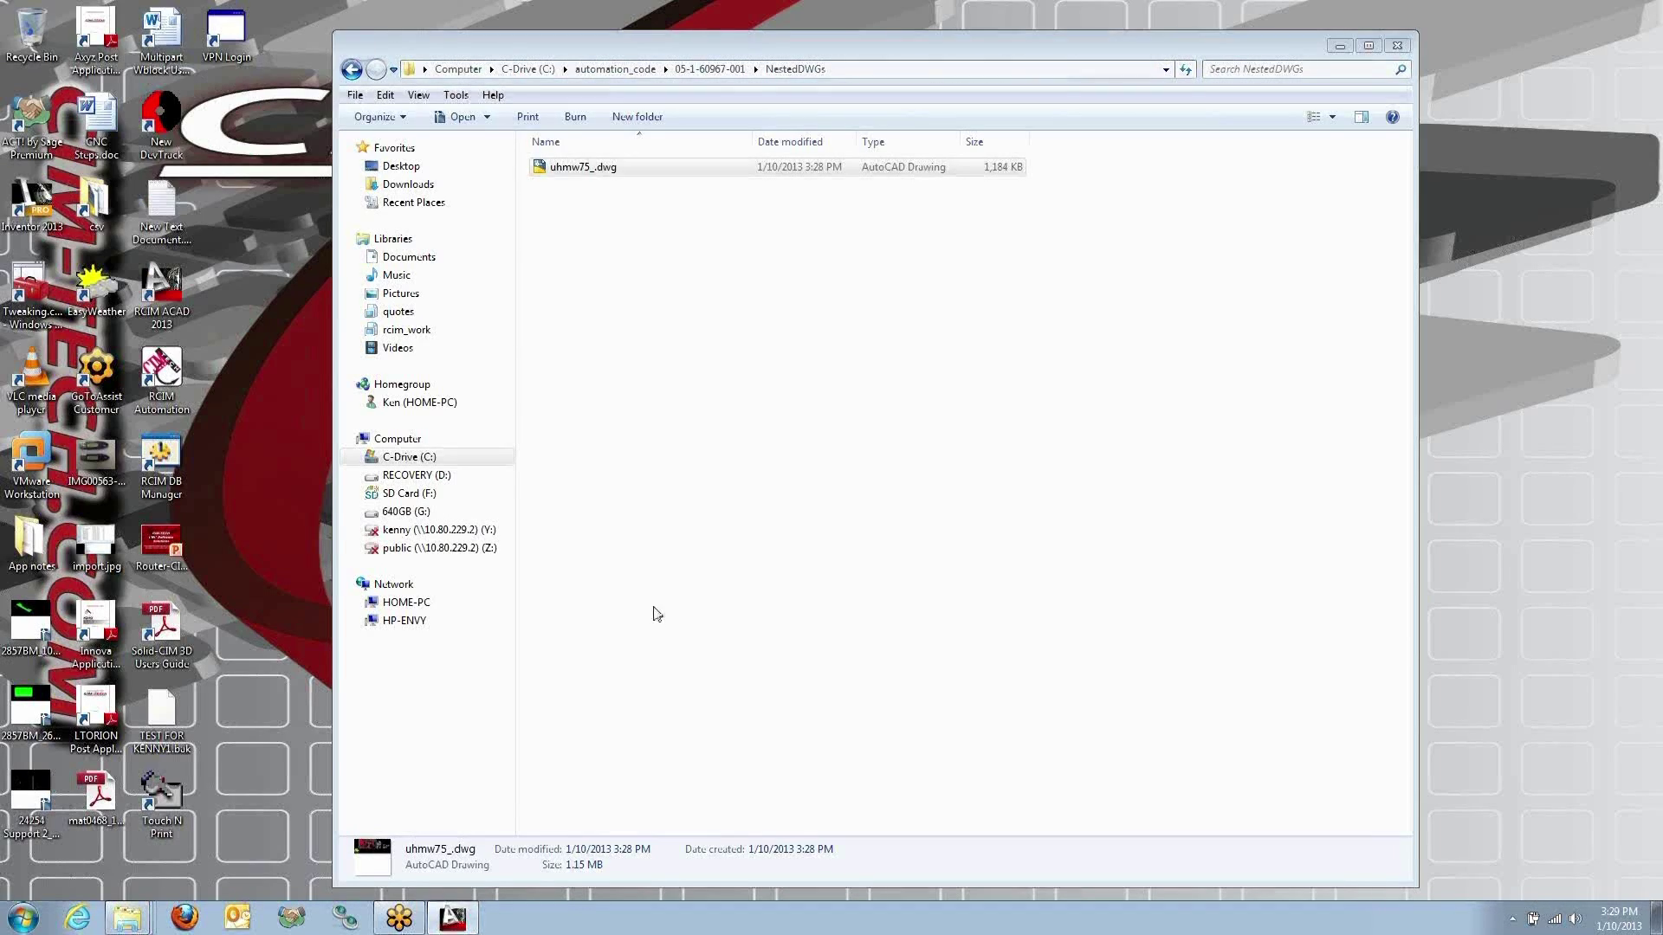
pyautogui.click(709, 70)
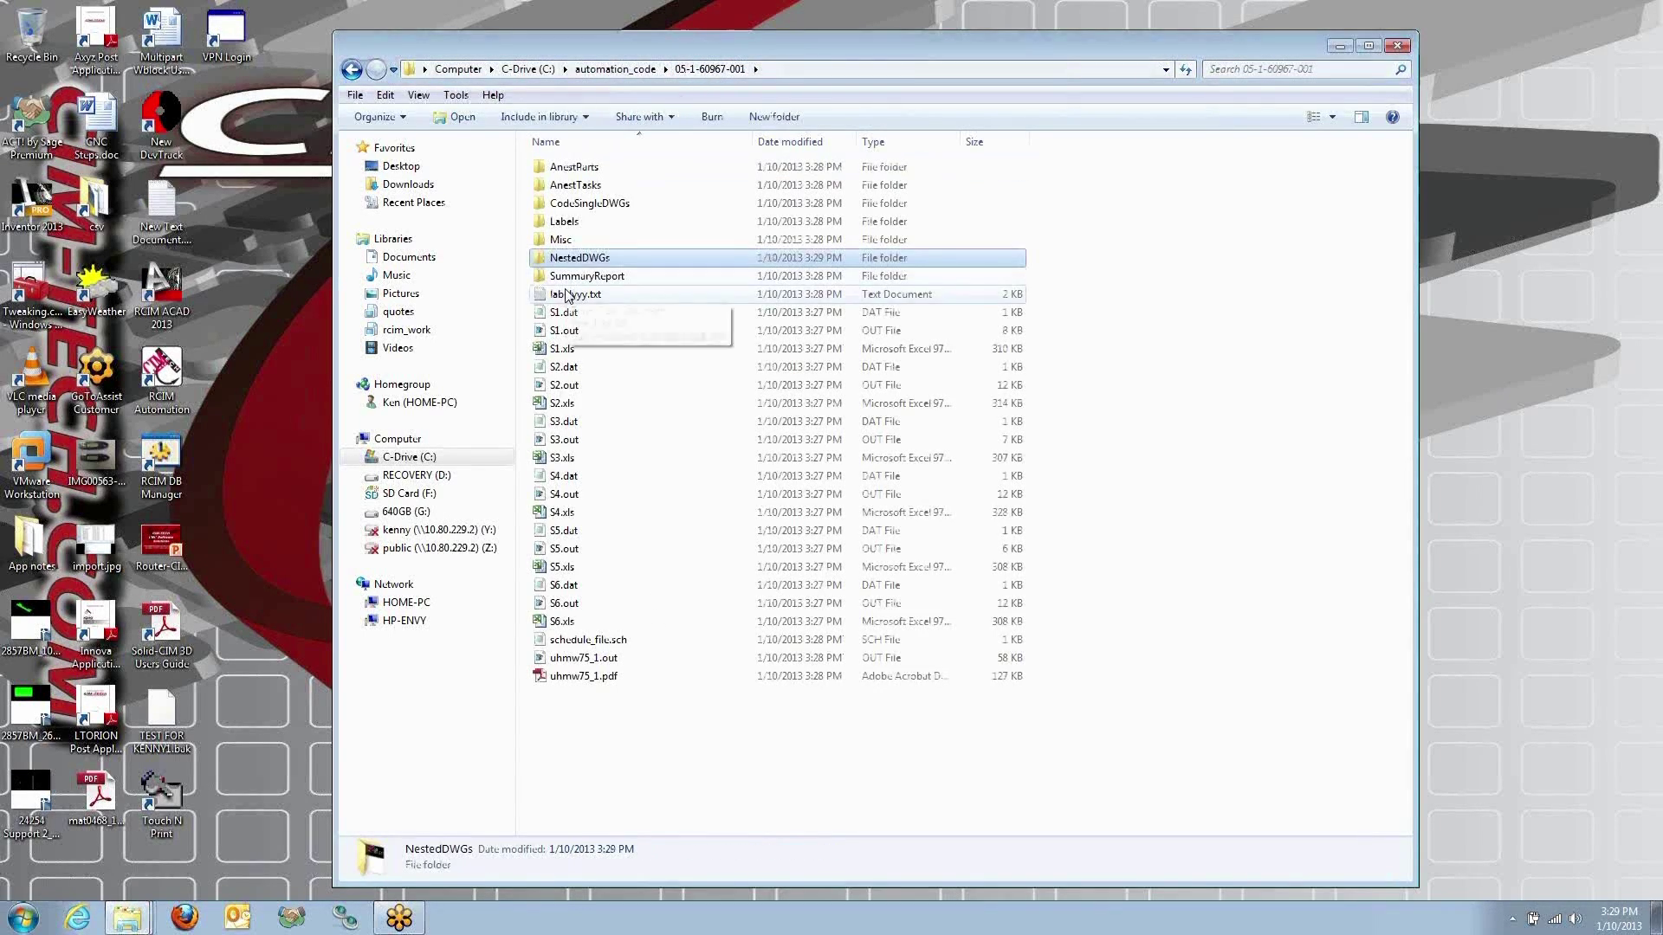
pyautogui.doubleClick(564, 221)
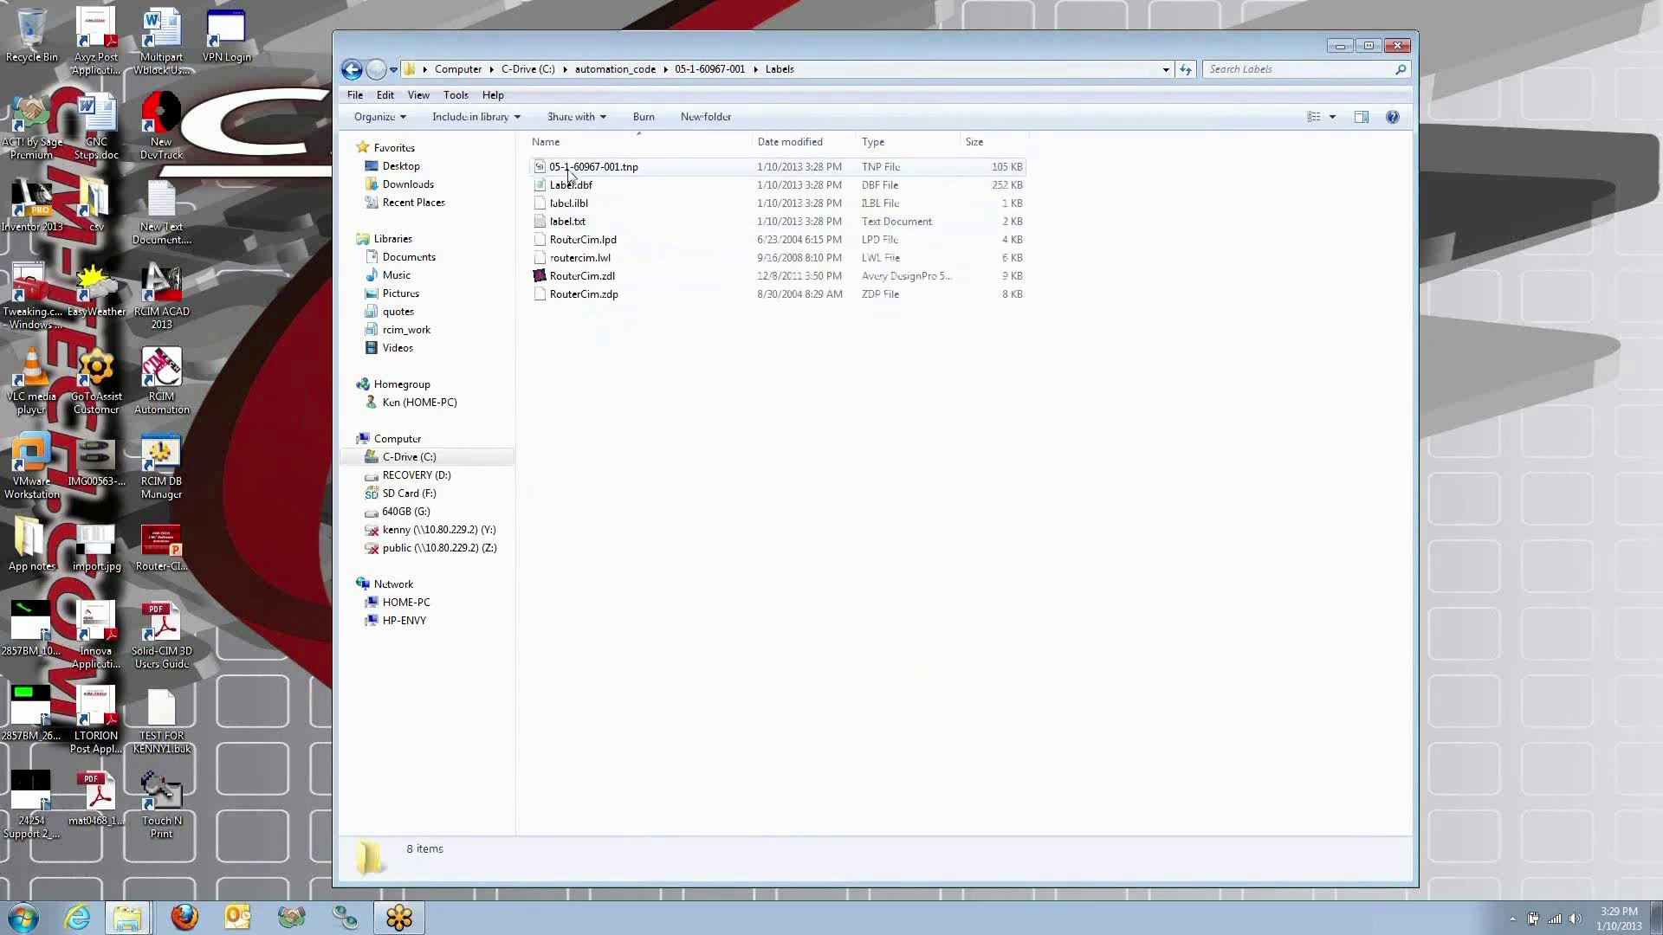
pyautogui.doubleClick(574, 279)
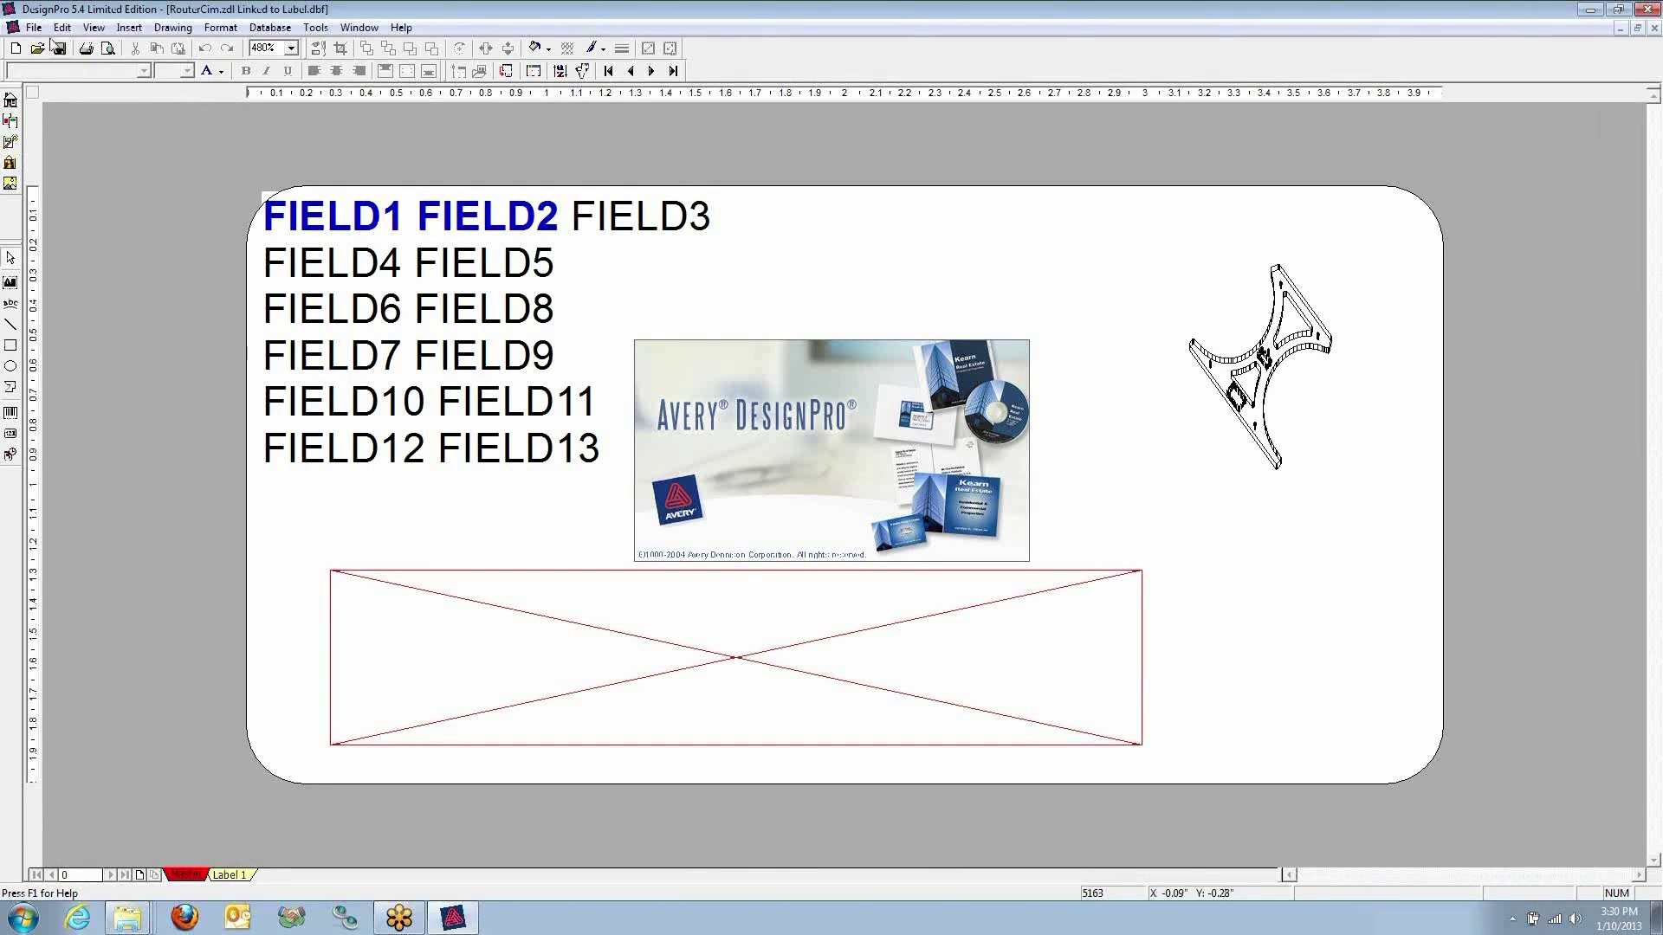
# Step: Print-preview the RouterCim.zdl sheet of six nest part labels with barcode, then close the preview
pyautogui.click(34, 26)
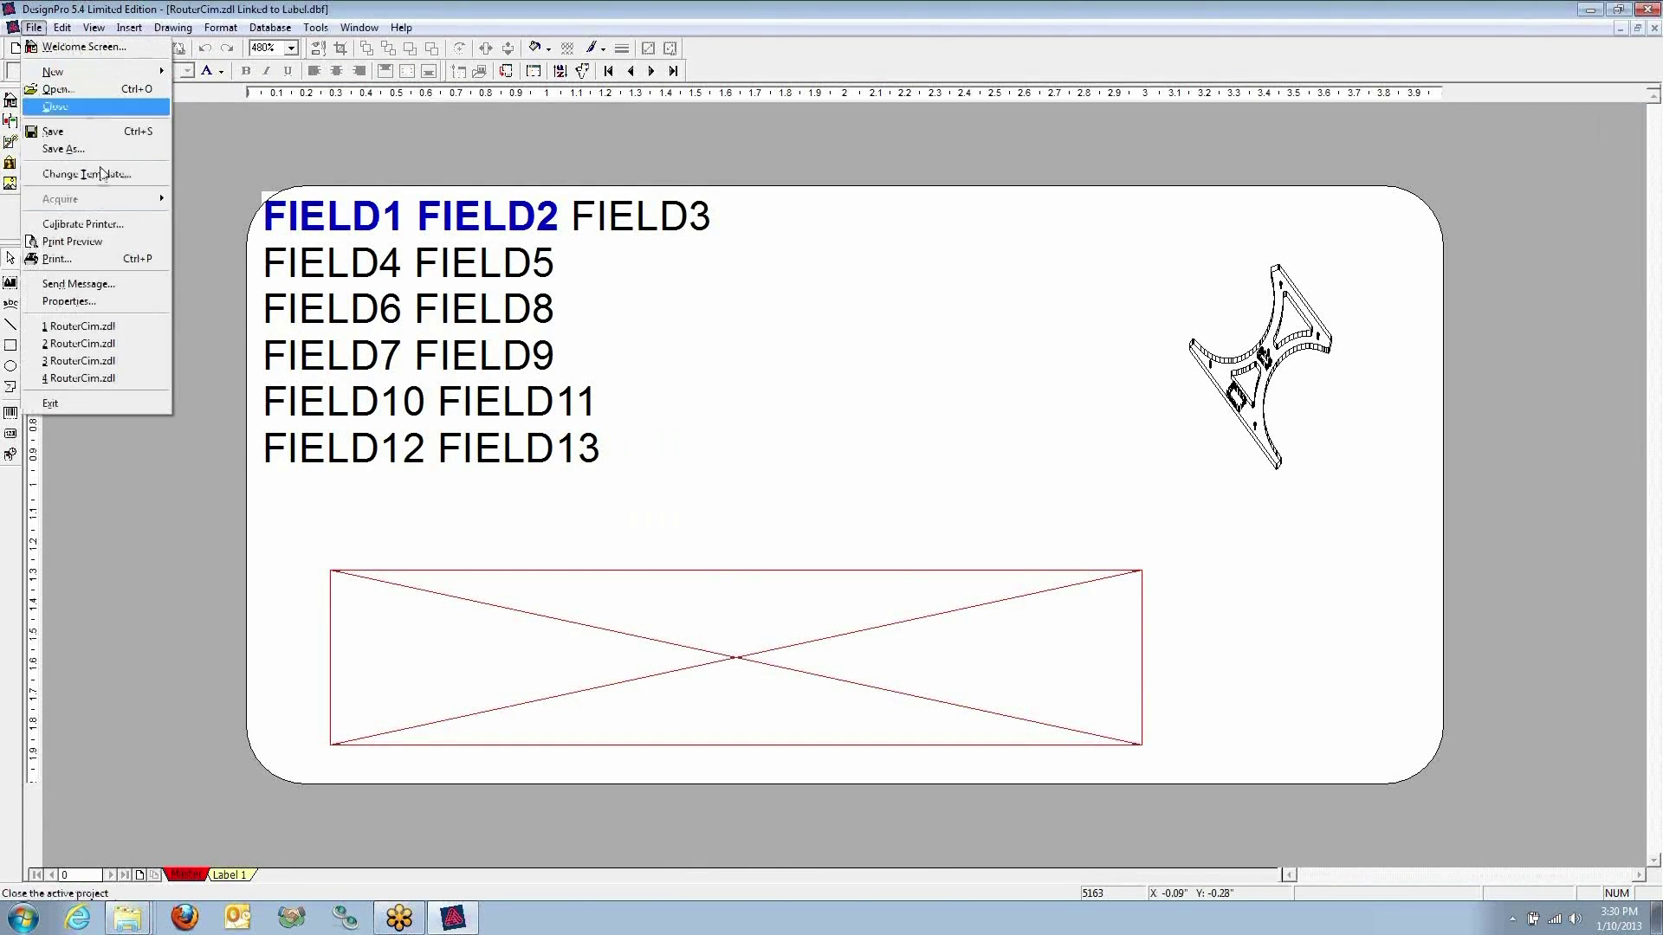
pyautogui.click(84, 245)
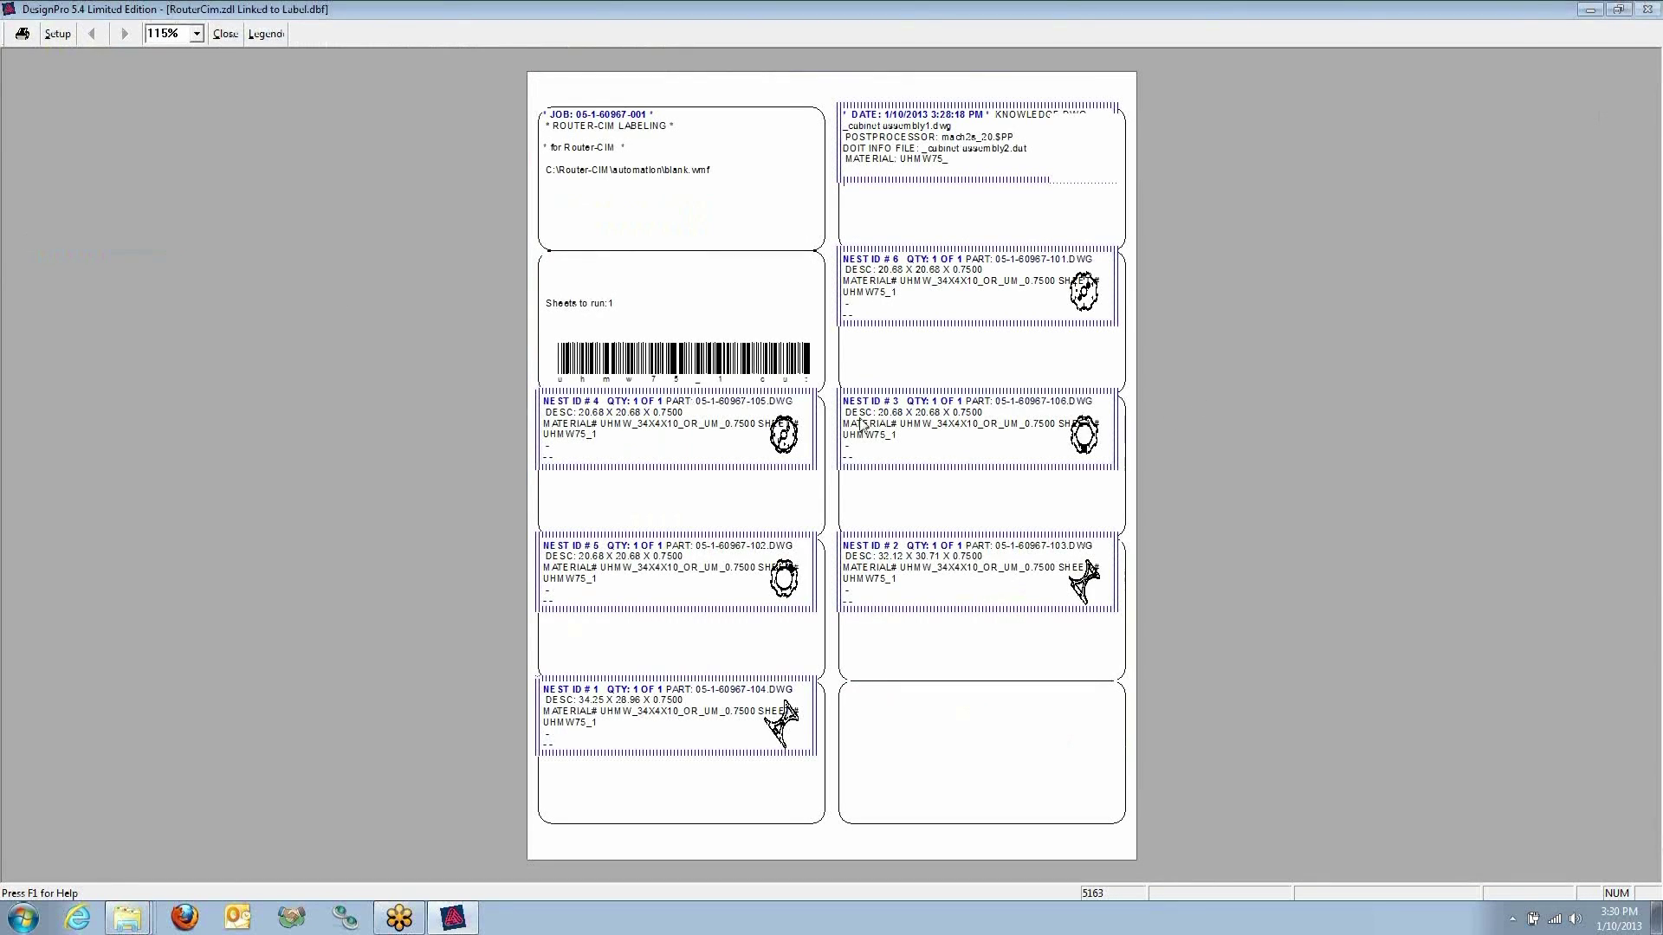
pyautogui.click(225, 35)
# Step: Close DesignPro and open 05-1-60967-001.xls from the job's SummaryReport folder in Excel
pyautogui.click(1642, 10)
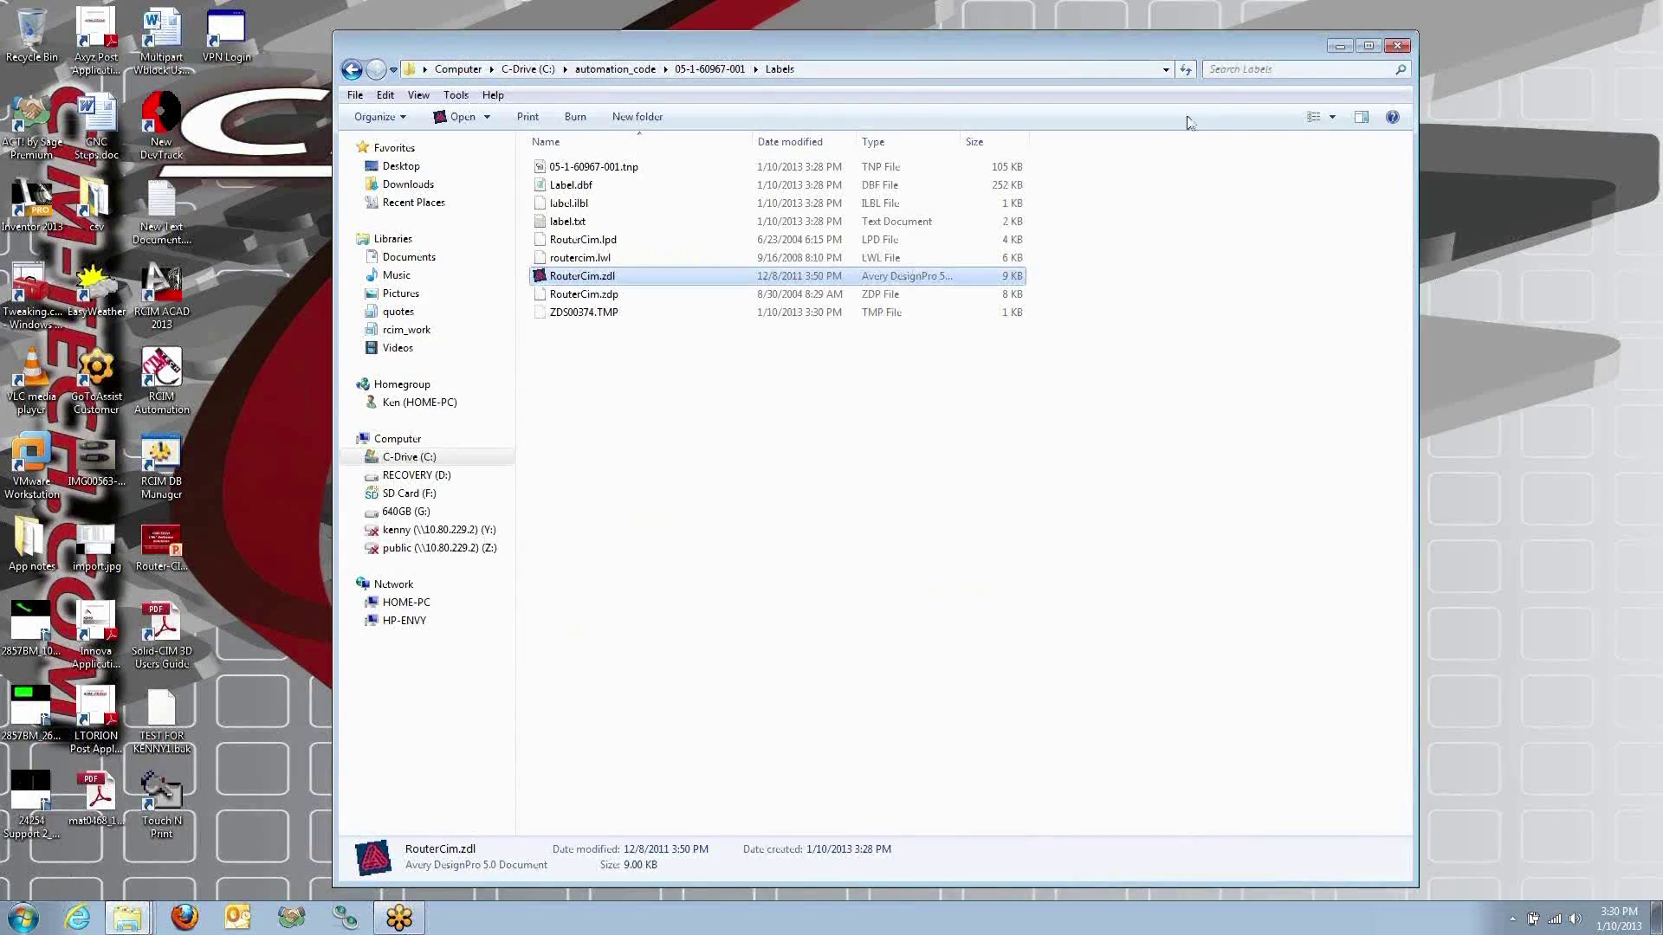
pyautogui.click(726, 74)
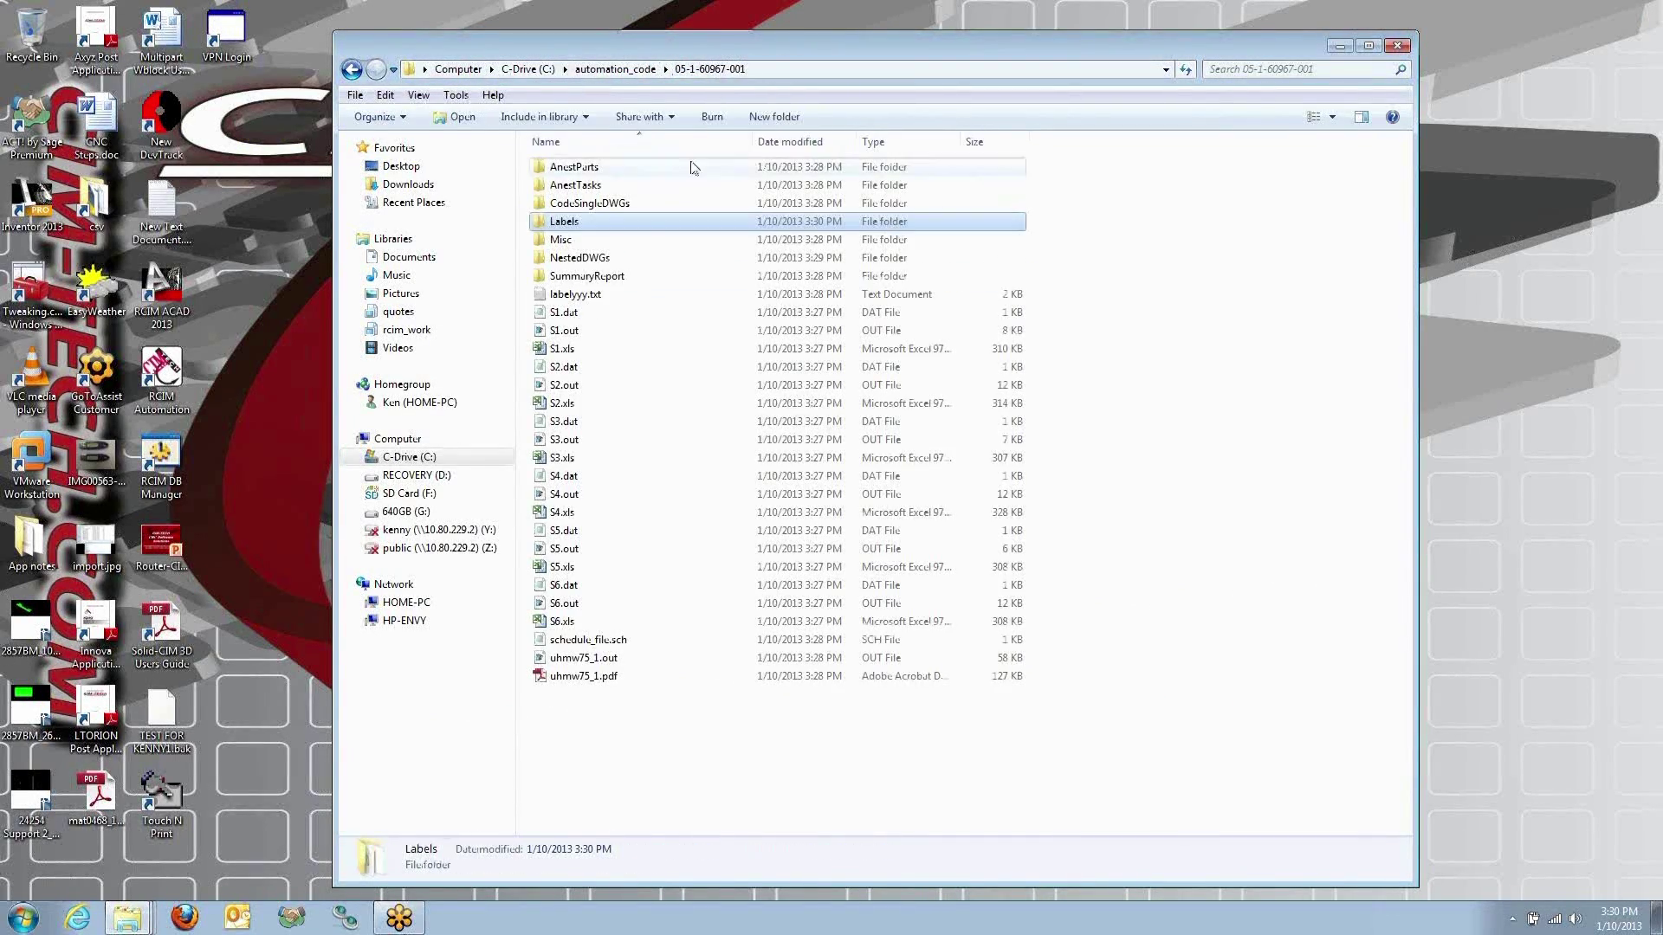
pyautogui.doubleClick(570, 277)
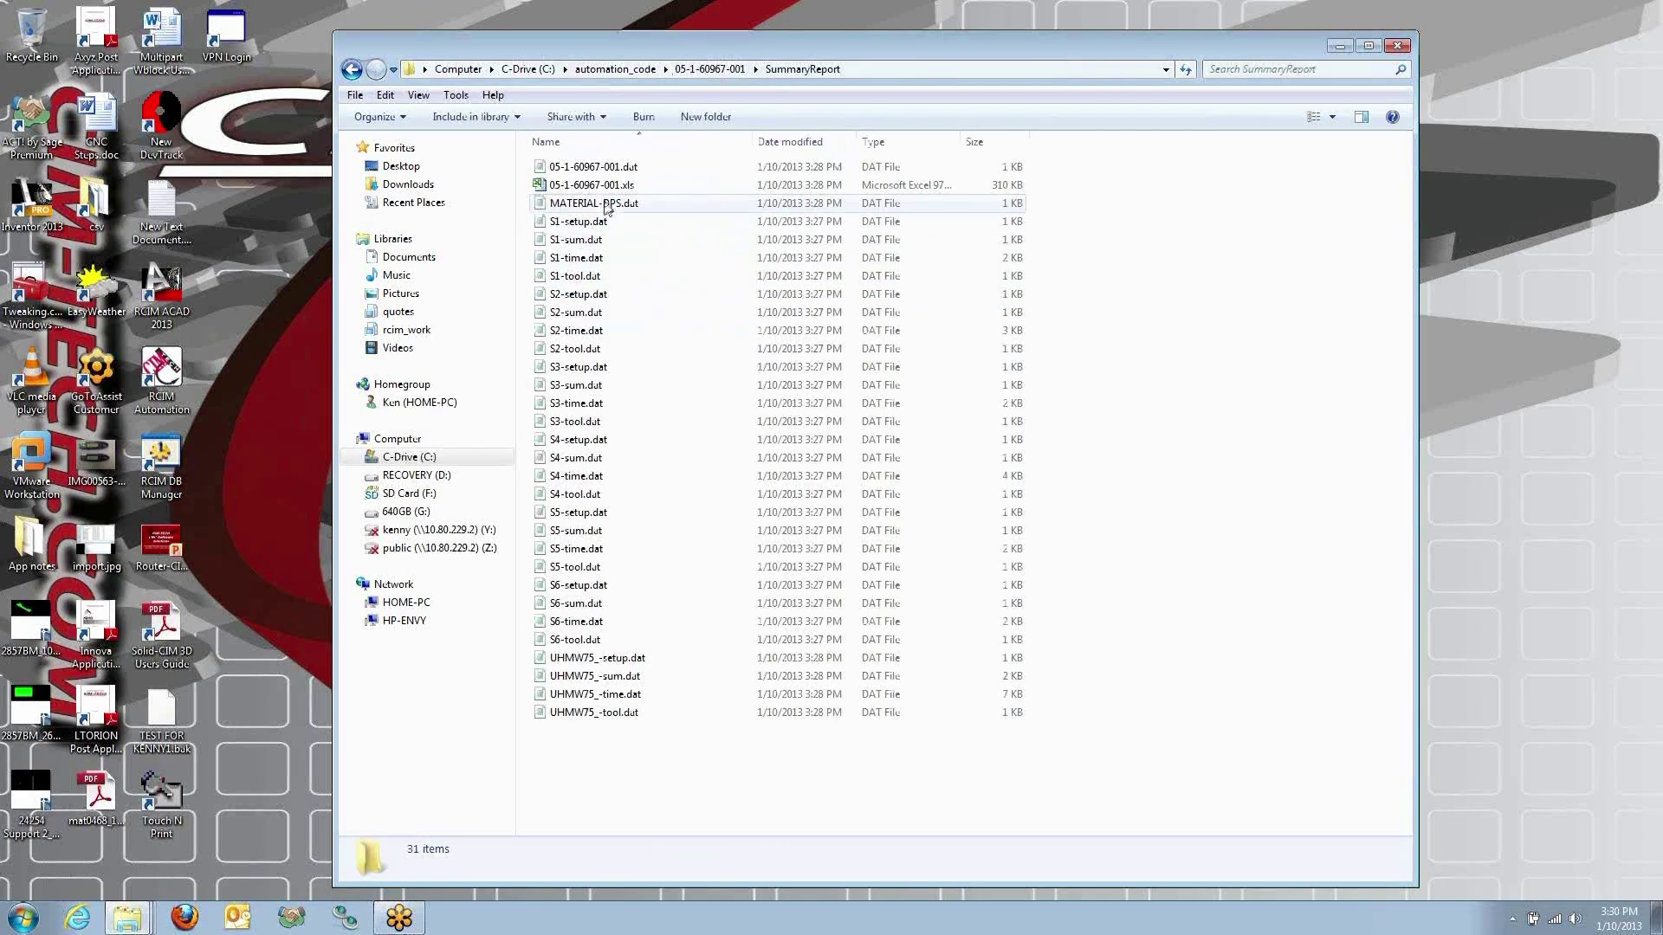
pyautogui.doubleClick(572, 187)
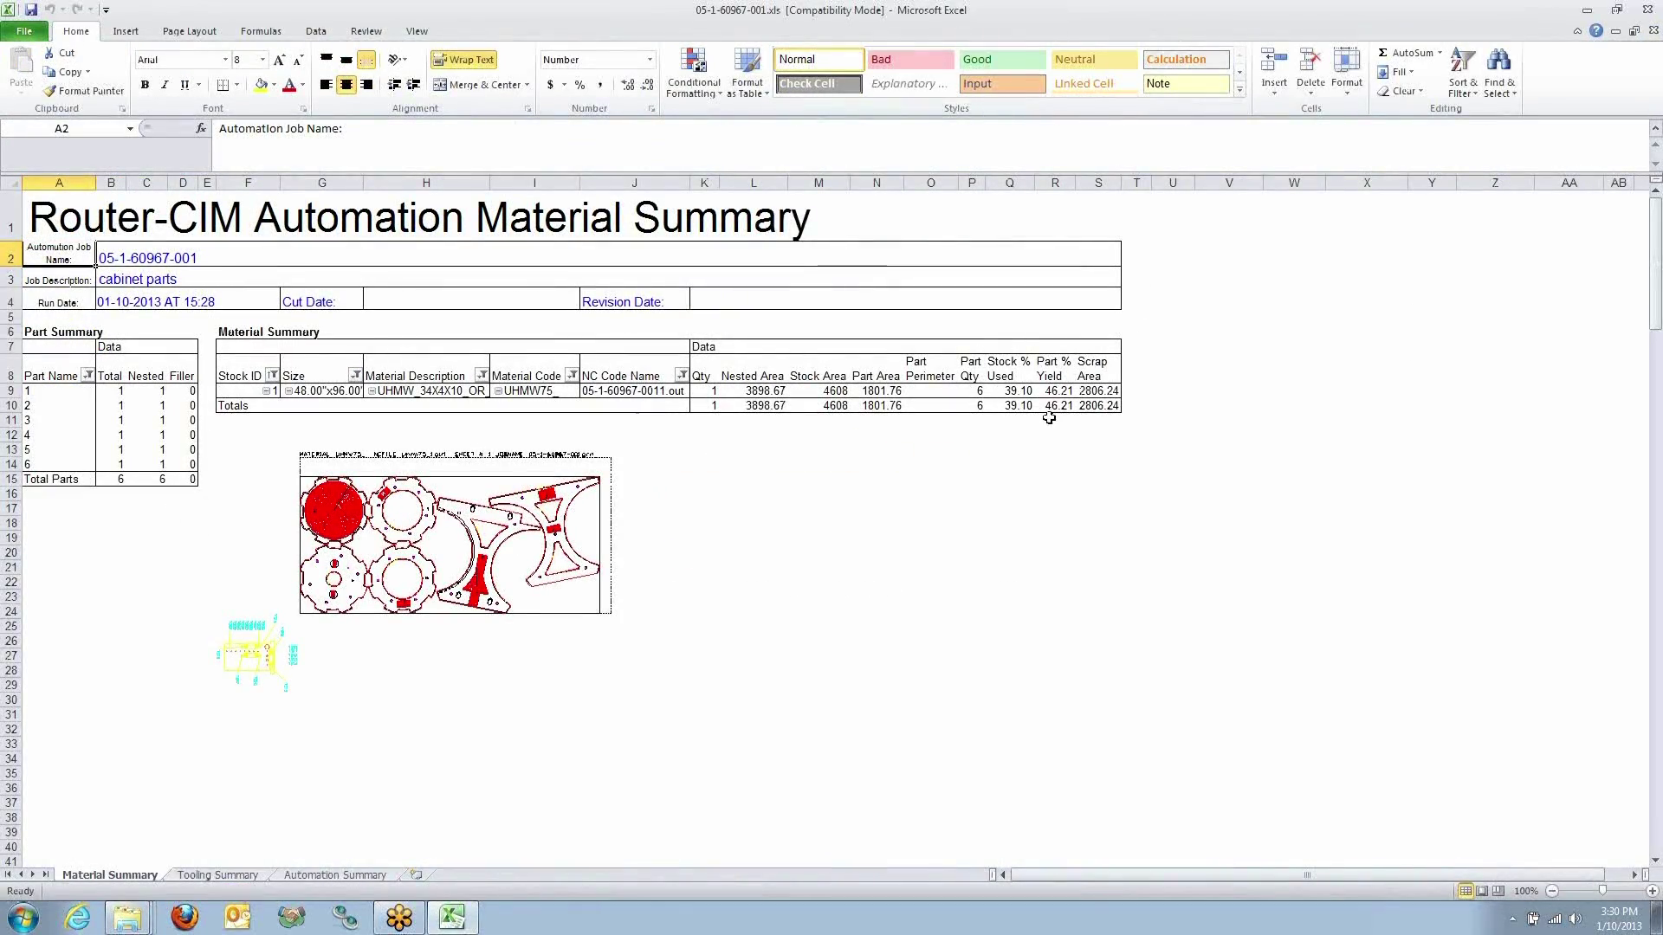
# Step: Check row 19 and the C20:C31 cutting speeds on the Tooling Summary sheet, then close Excel
pyautogui.click(218, 875)
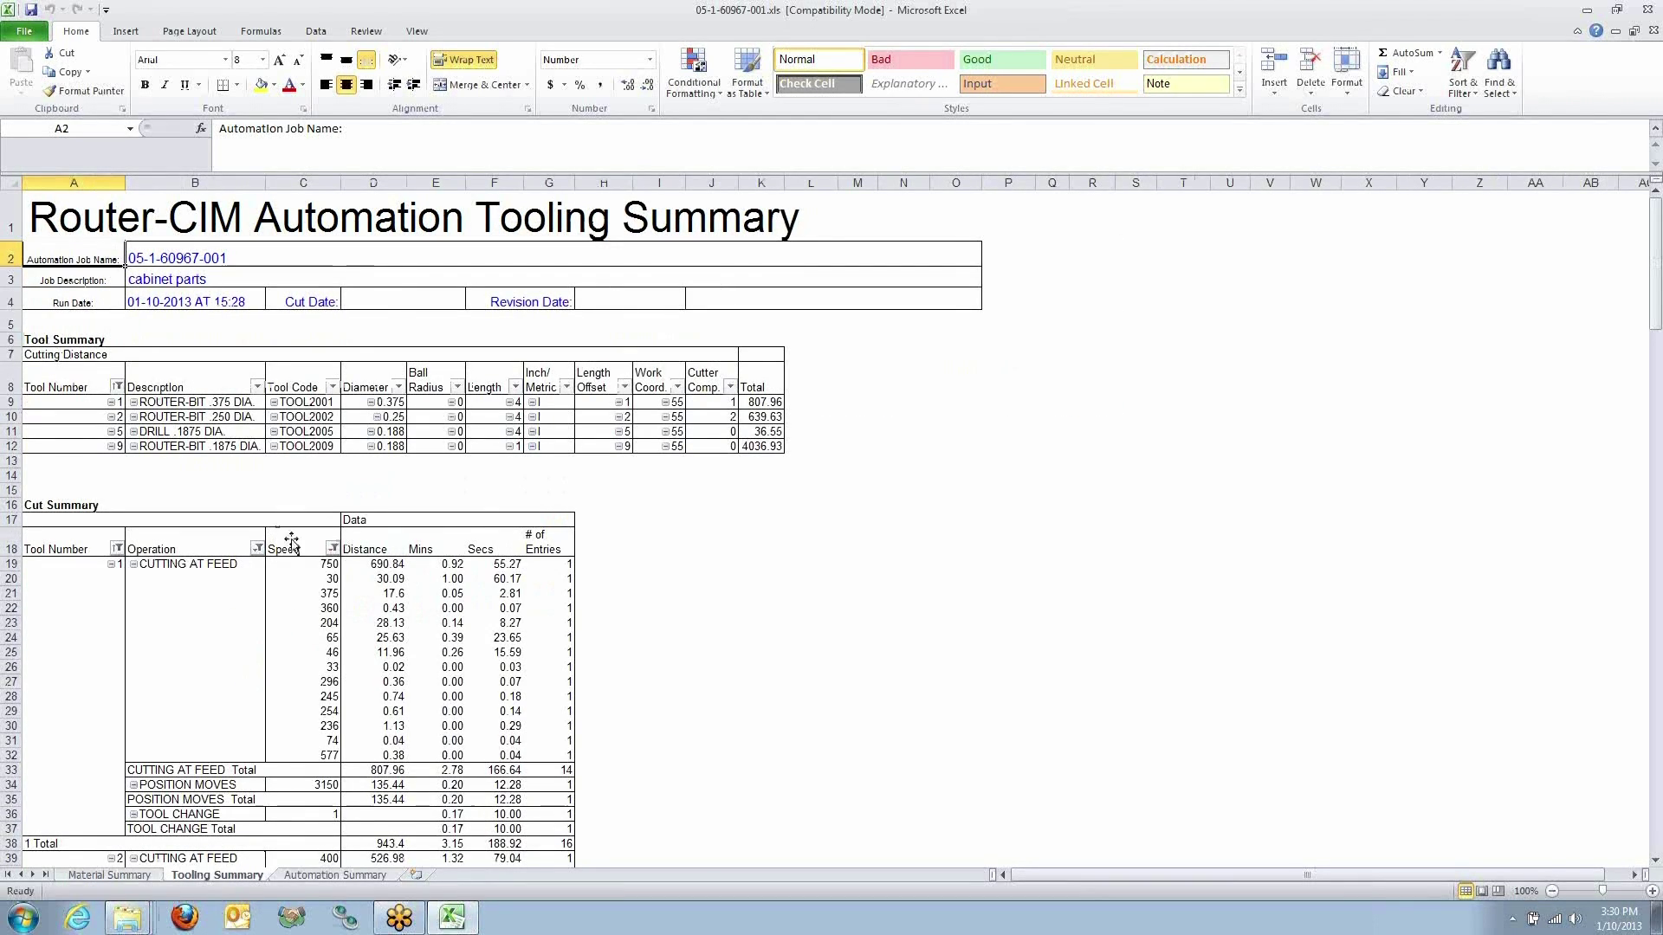
pyautogui.moveTo(332, 566); pyautogui.dragTo(452, 565)
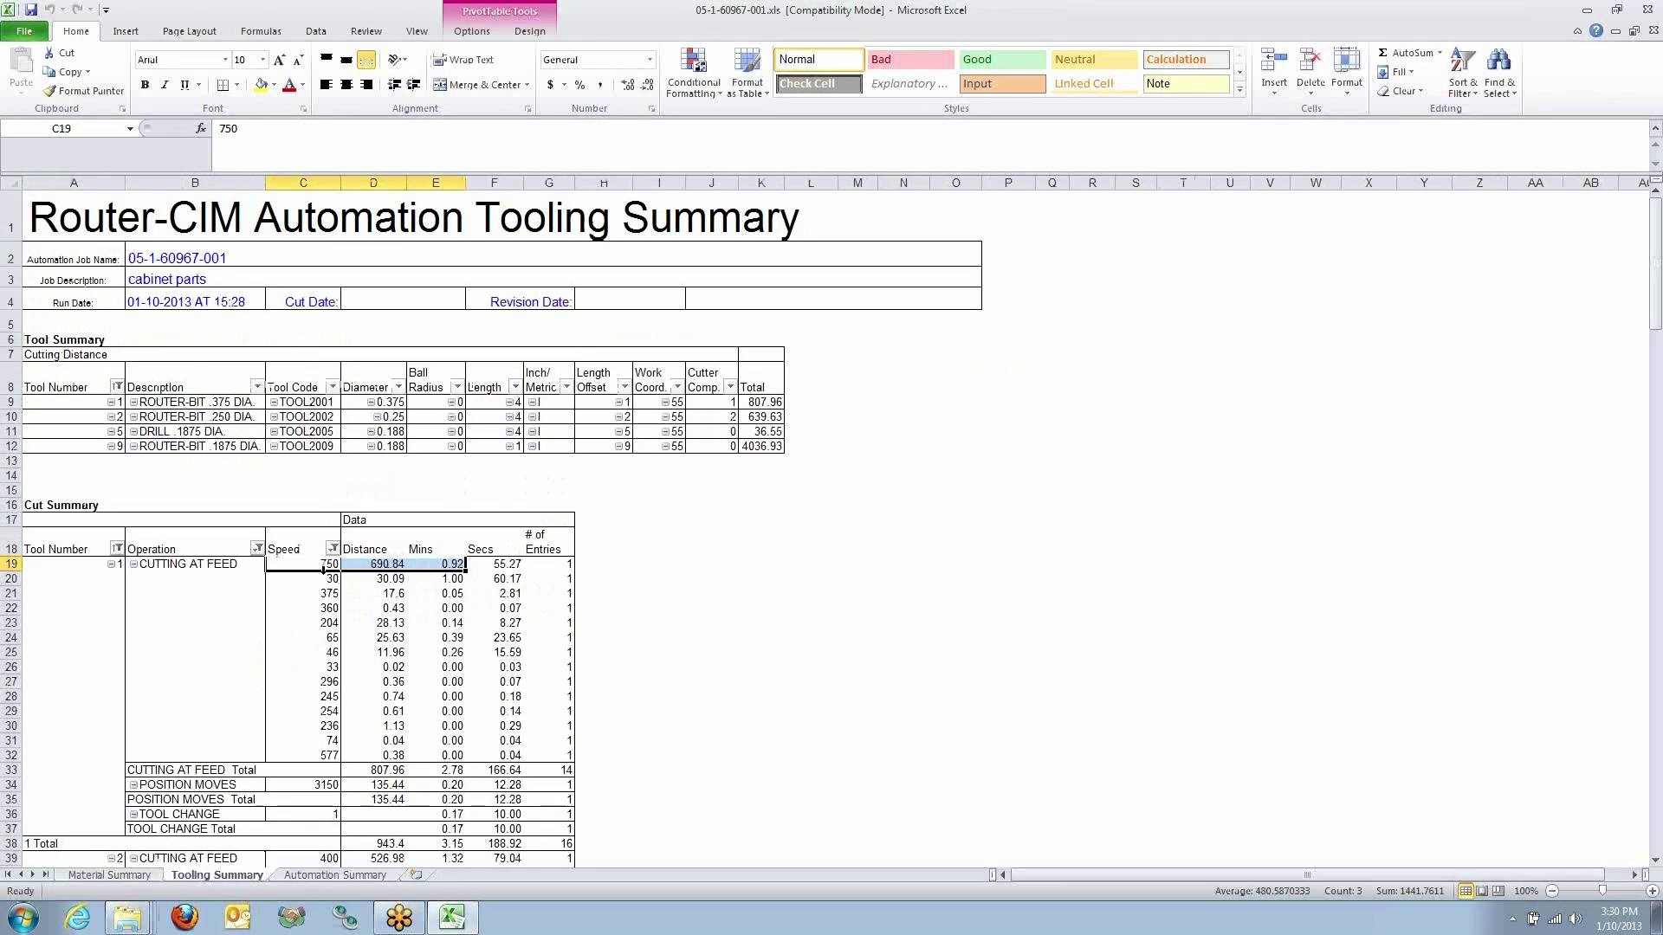
pyautogui.moveTo(325, 579); pyautogui.dragTo(318, 742)
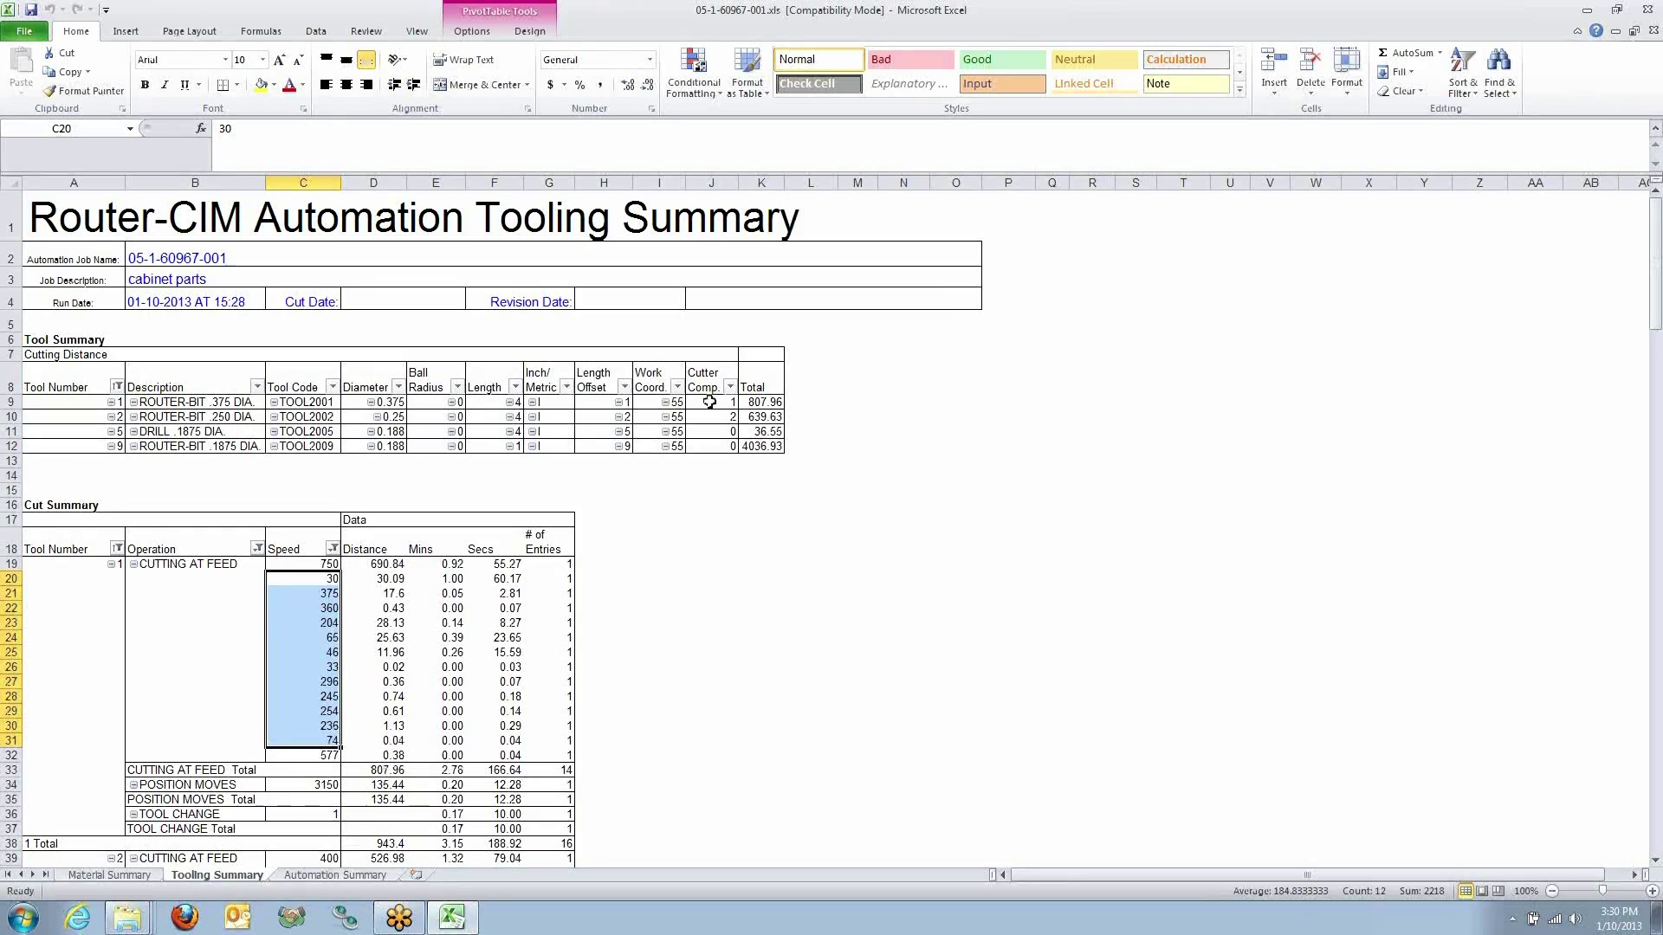
pyautogui.click(1649, 10)
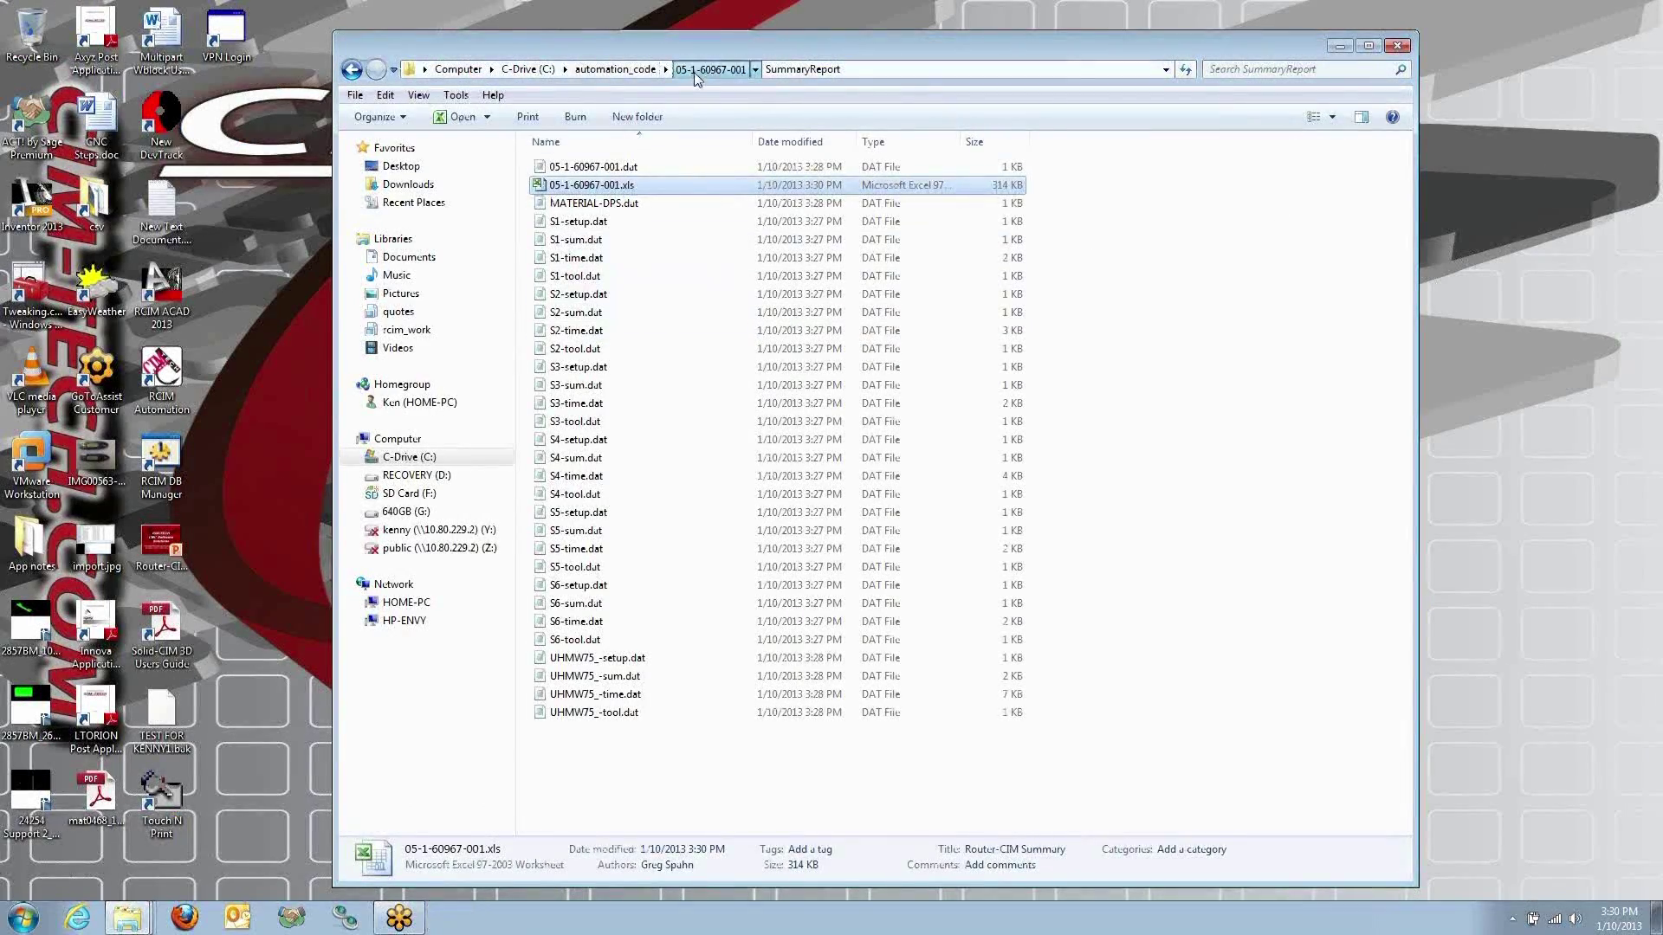
pyautogui.click(680, 69)
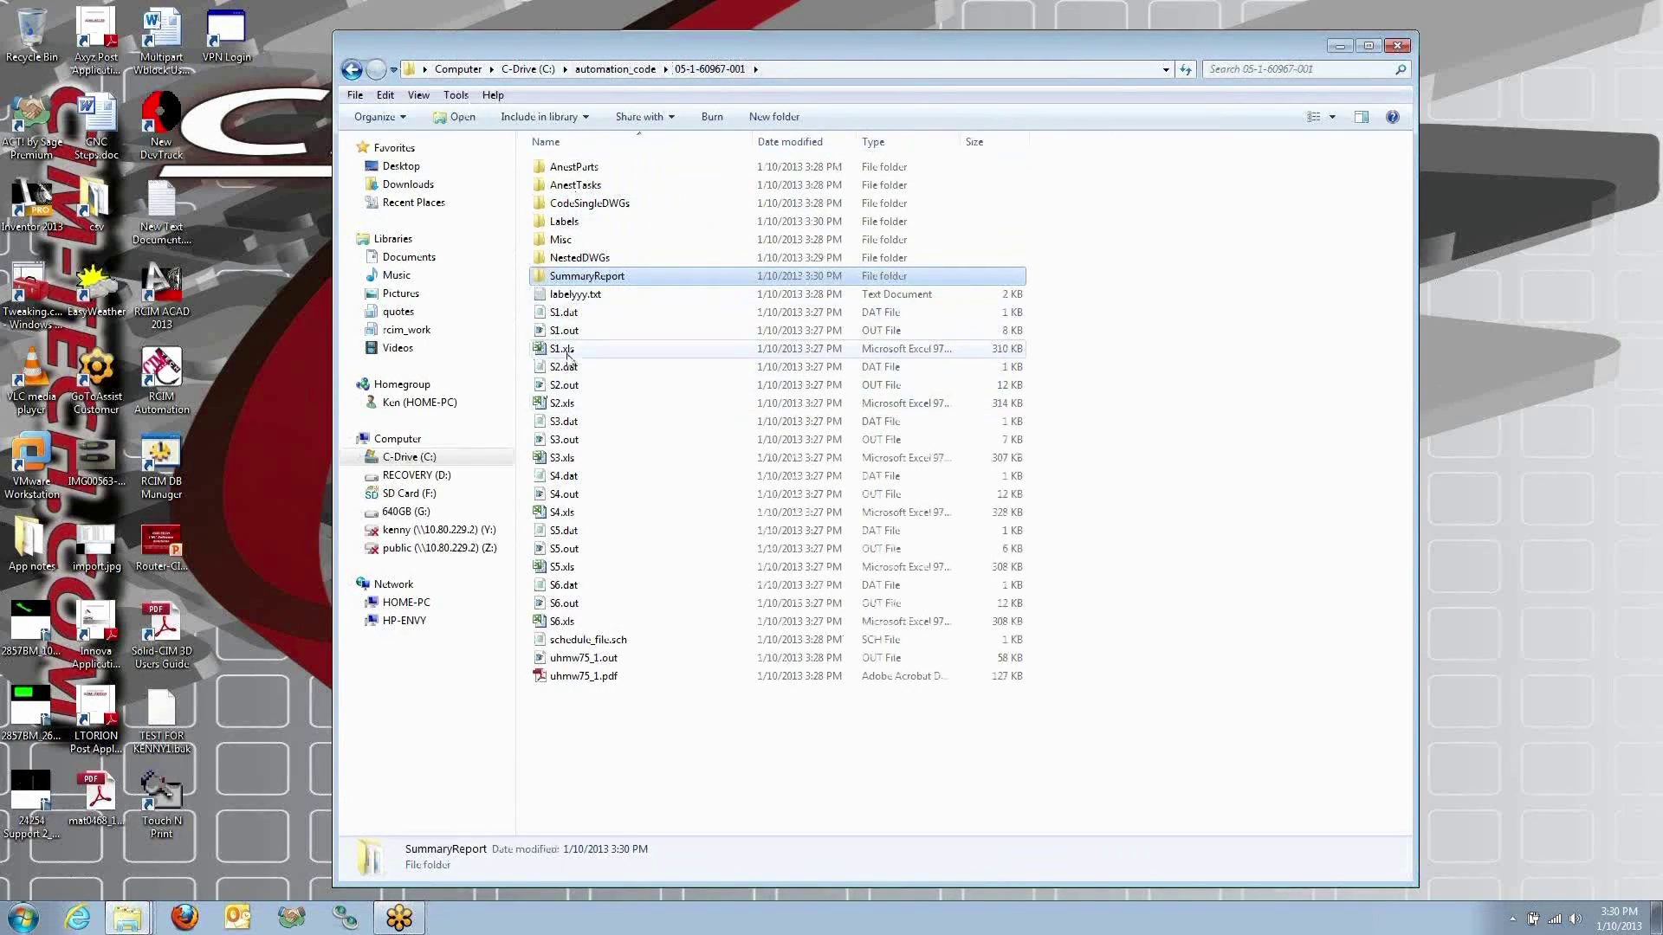